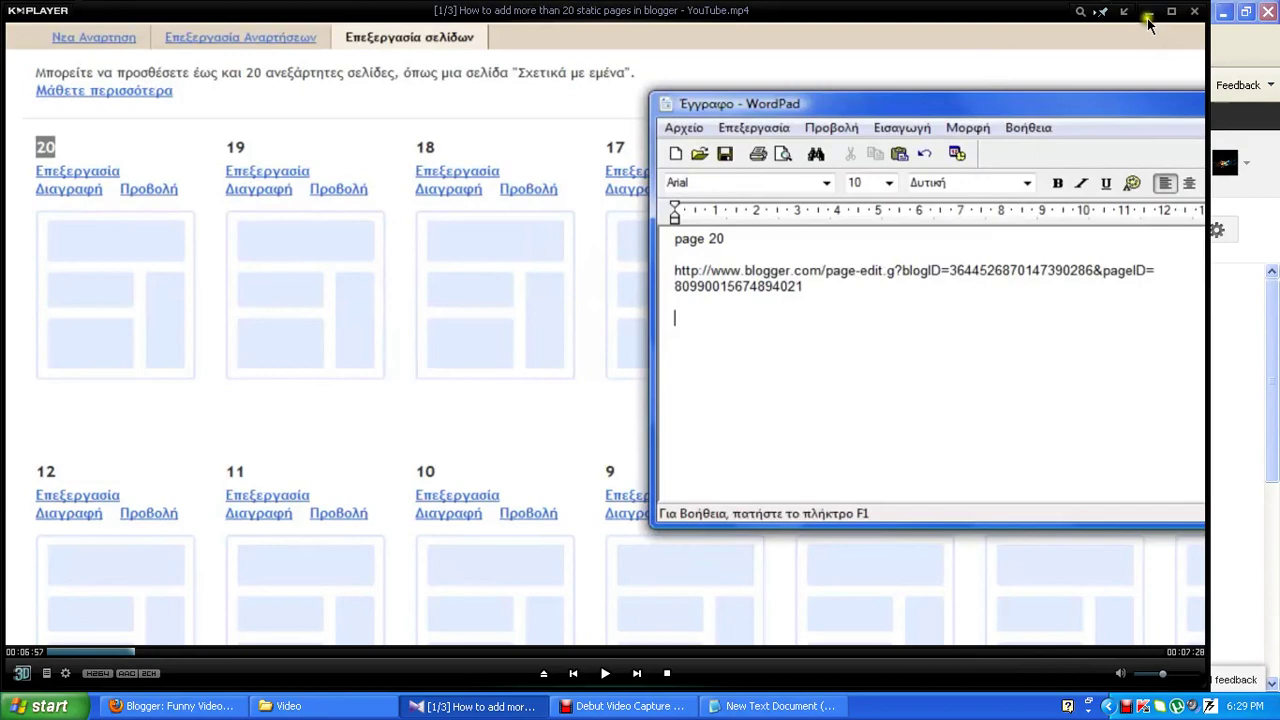
# Switch to Firefox, open the Funny Video blog's Pages section and look through the list of existing pages.
pyautogui.click(1148, 13)
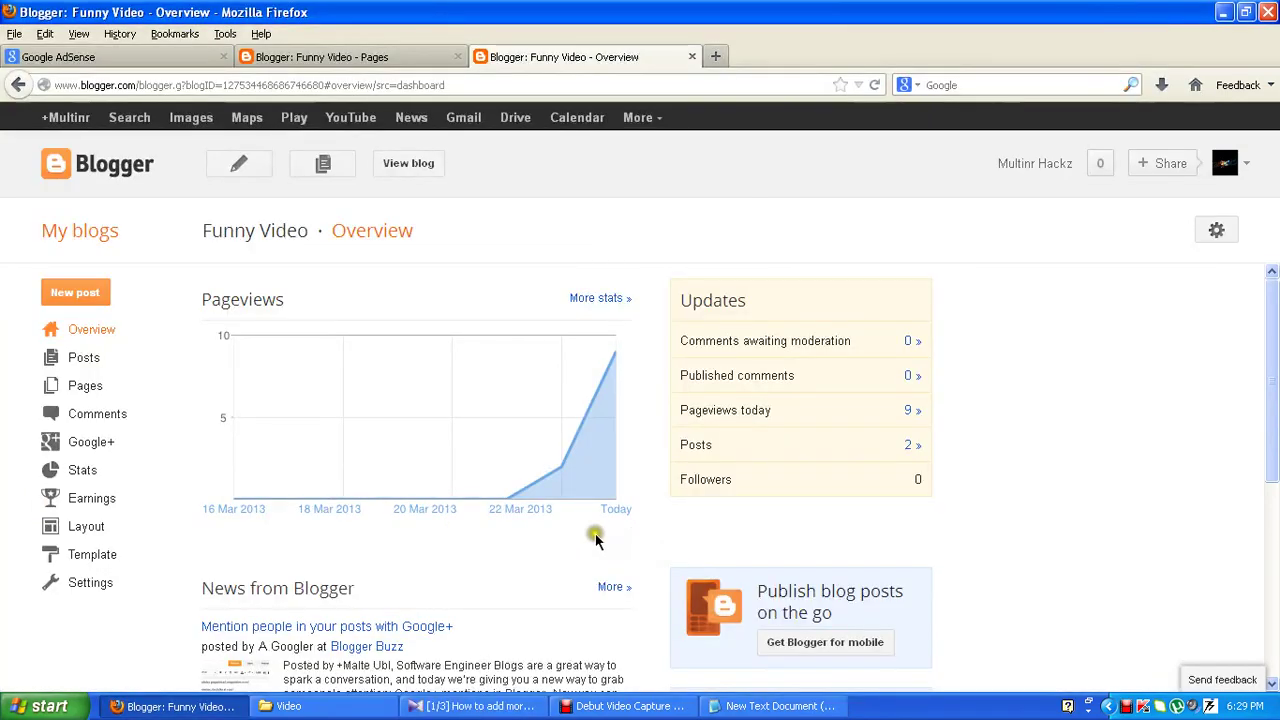
pyautogui.moveTo(565, 518)
pyautogui.moveTo(668, 384)
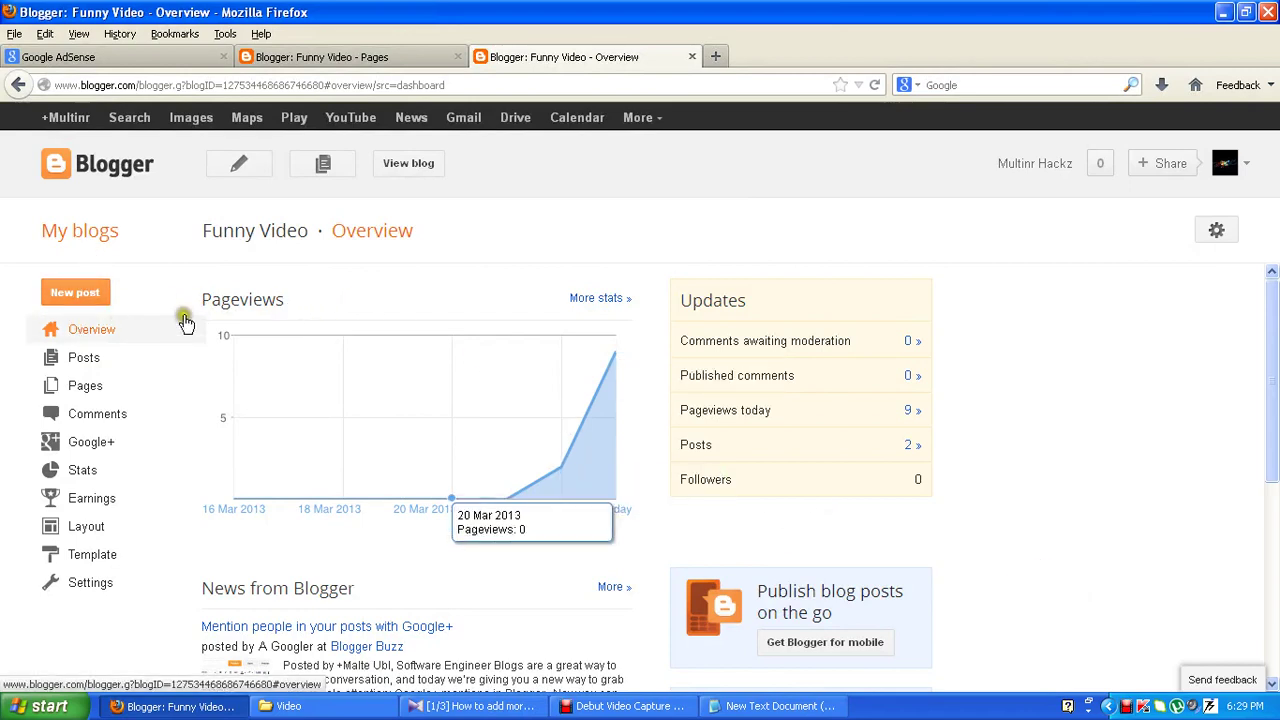
pyautogui.click(86, 390)
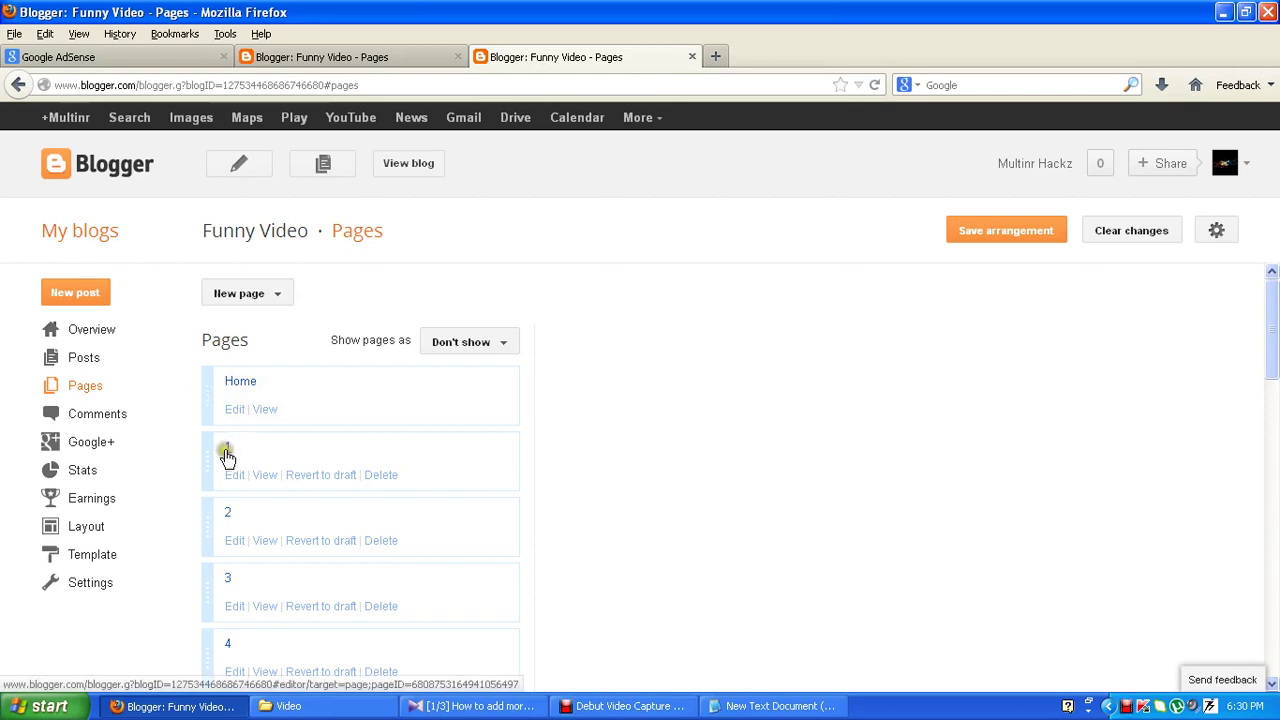
pyautogui.scroll(-1, 226, 451)
pyautogui.scroll(-12, 224, 432)
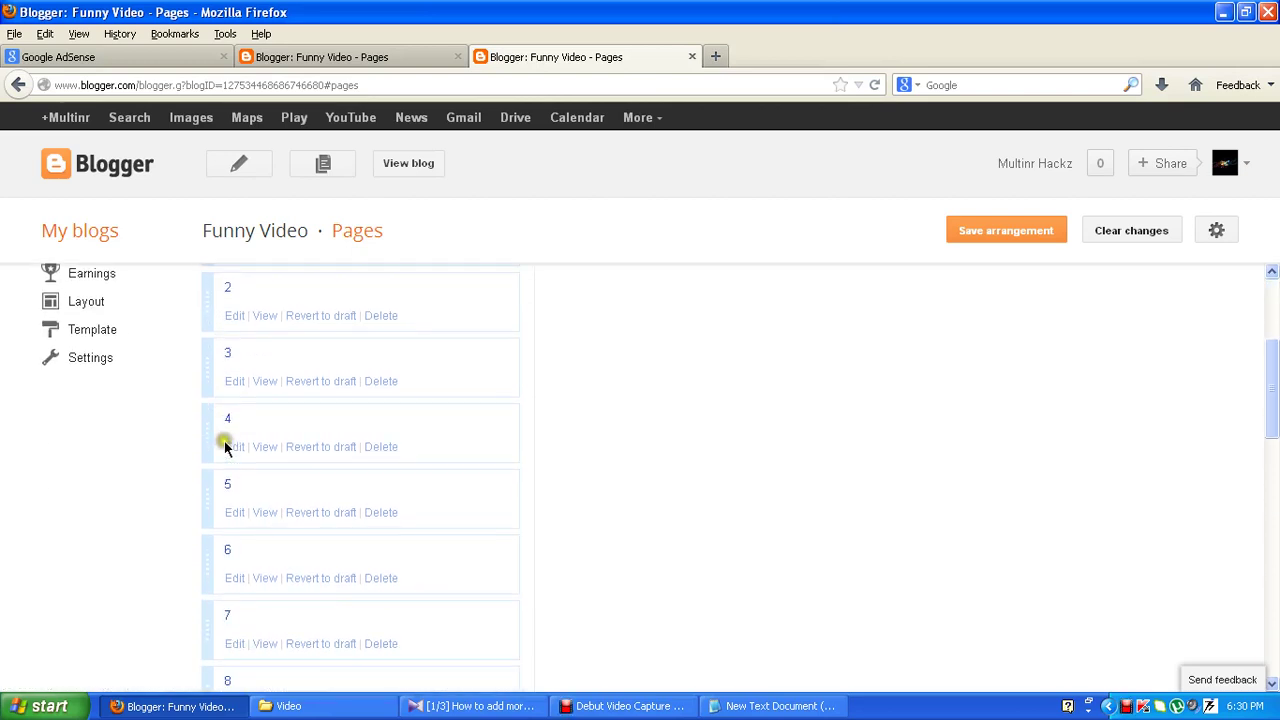
pyautogui.scroll(-6, 231, 510)
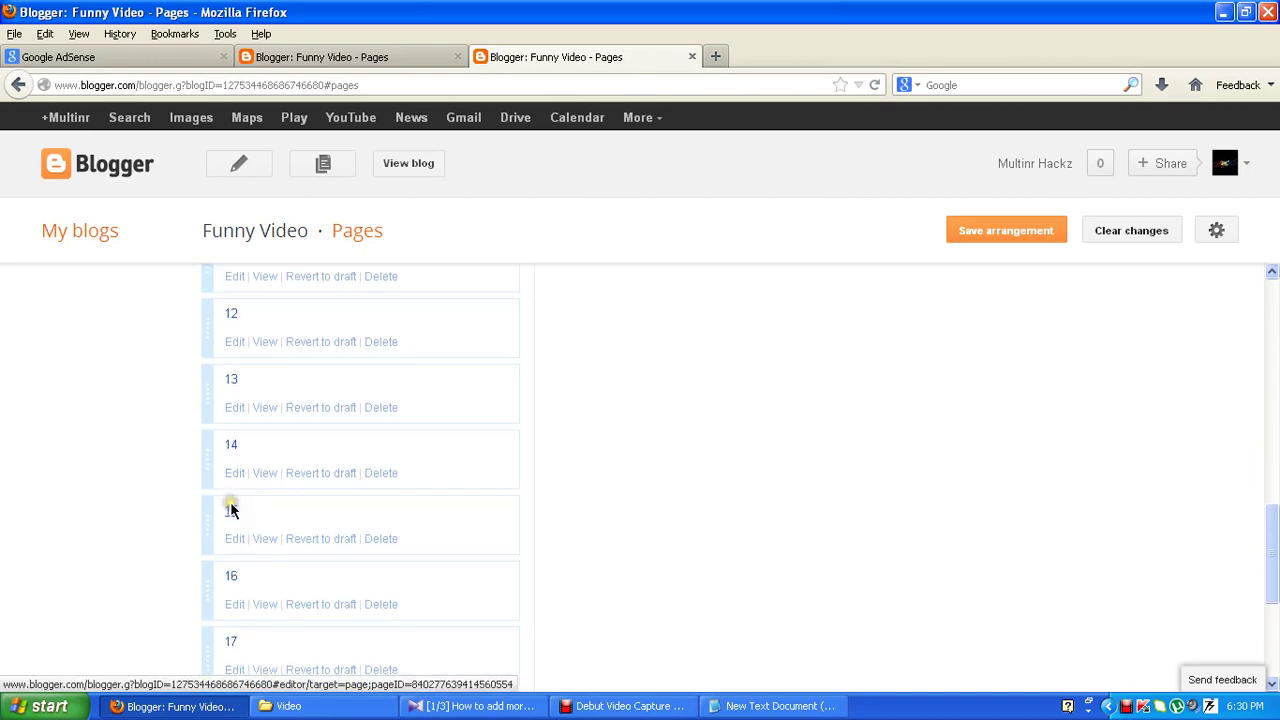
pyautogui.scroll(18, 237, 556)
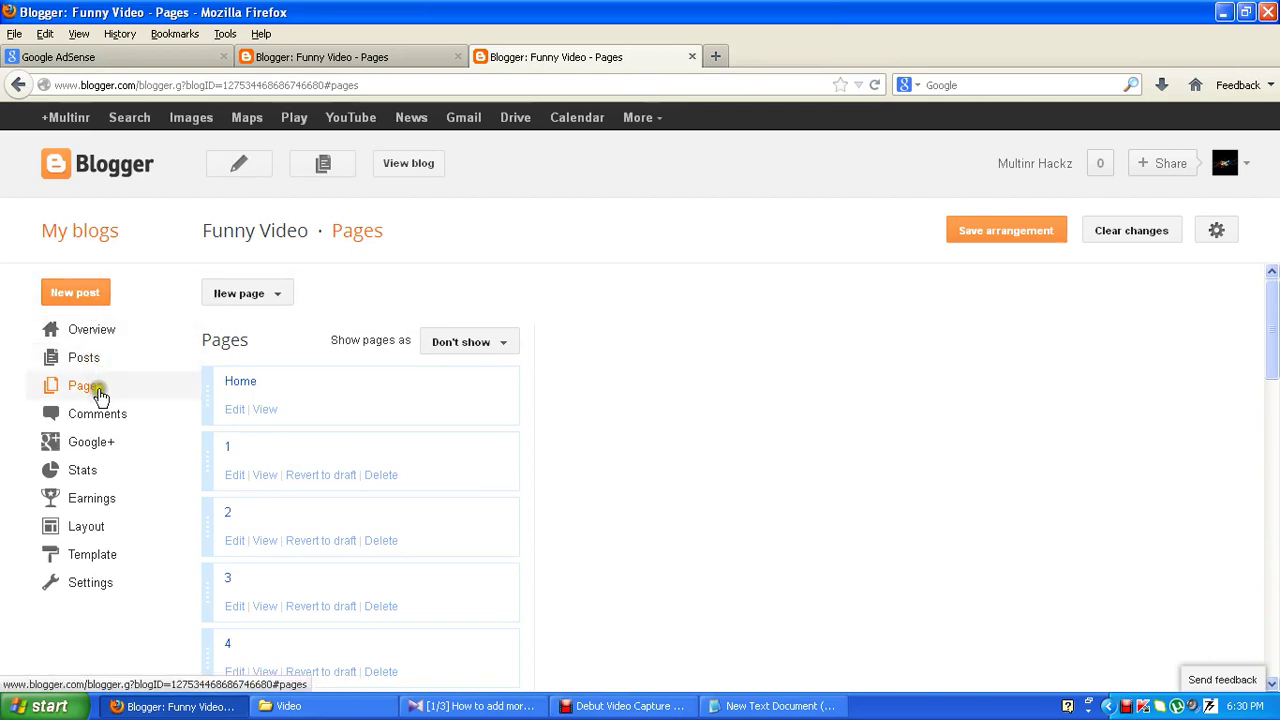
# Try to publish a new blank page titled 21, and discard it to return to the pages list.
pyautogui.click(232, 298)
pyautogui.click(263, 346)
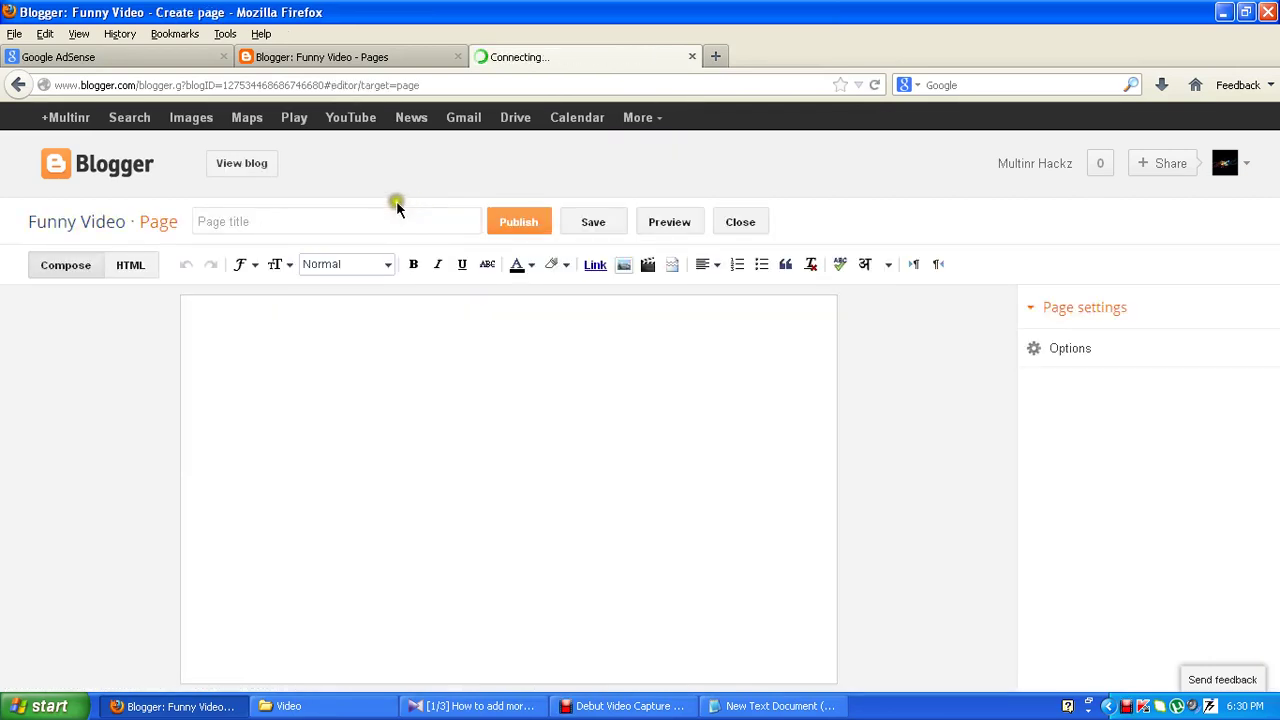
pyautogui.click(369, 216)
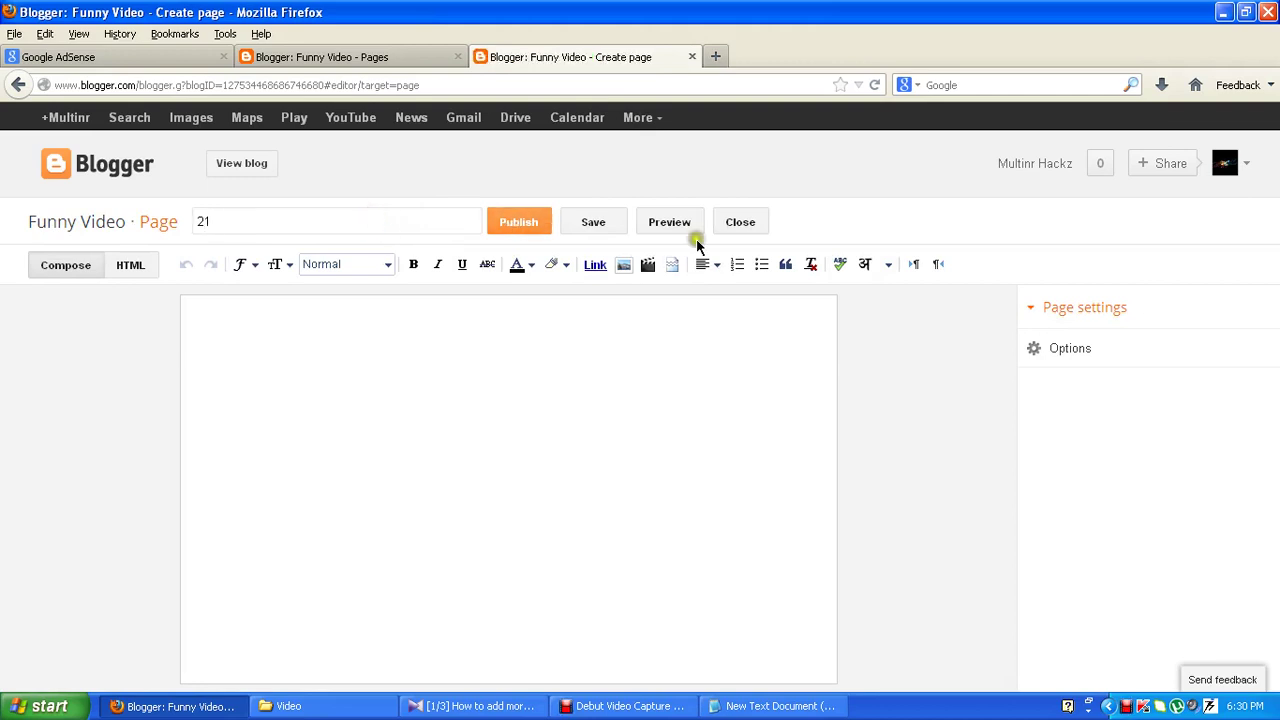
pyautogui.click(503, 224)
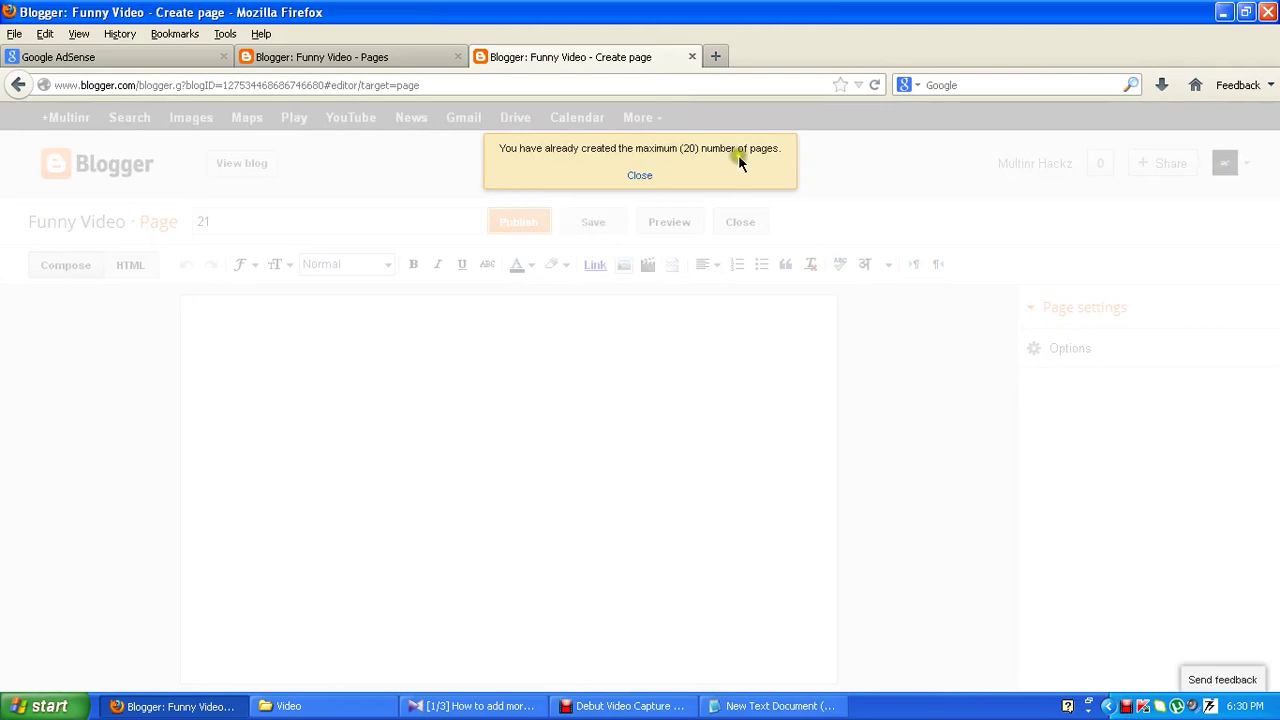
pyautogui.click(640, 177)
pyautogui.click(640, 175)
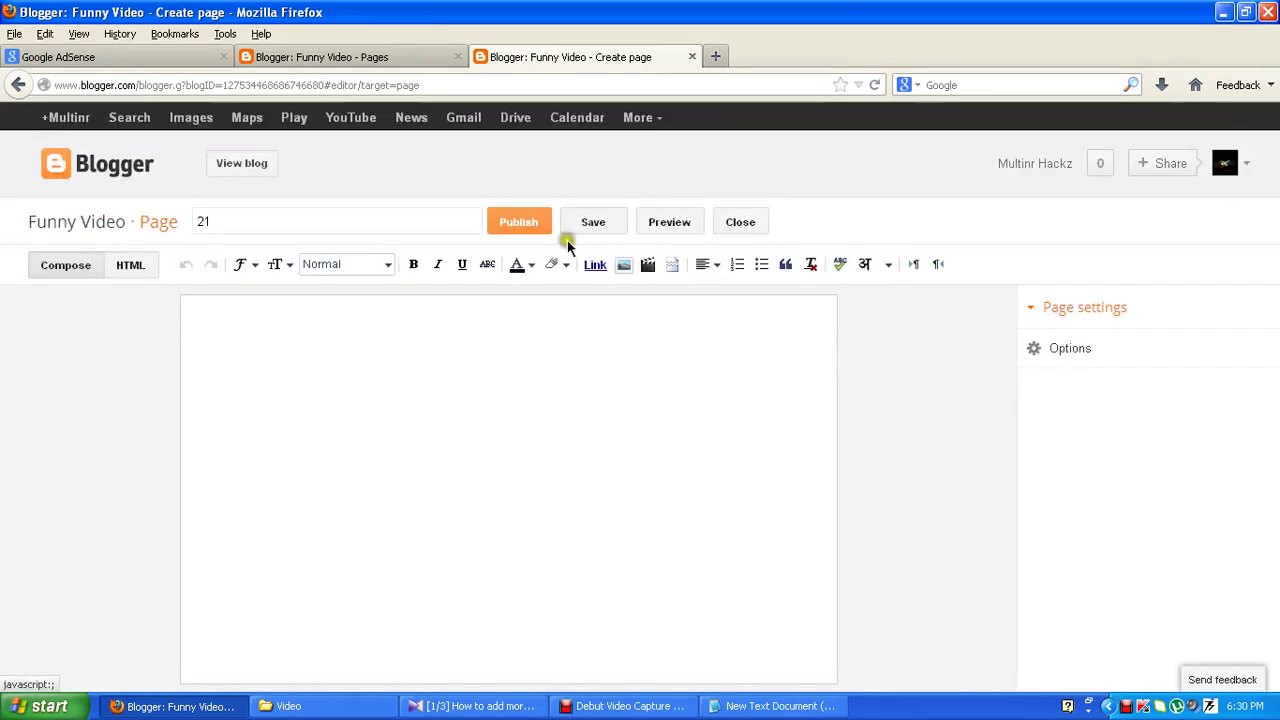
pyautogui.click(20, 85)
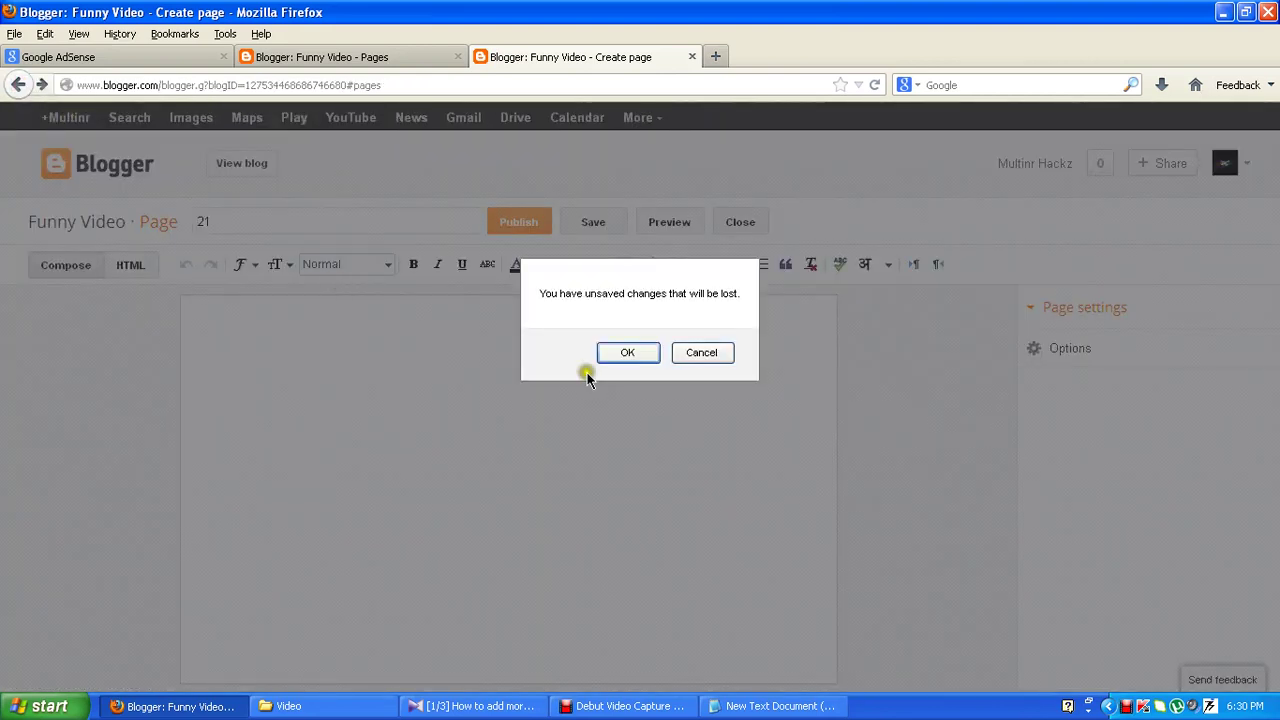
pyautogui.click(626, 354)
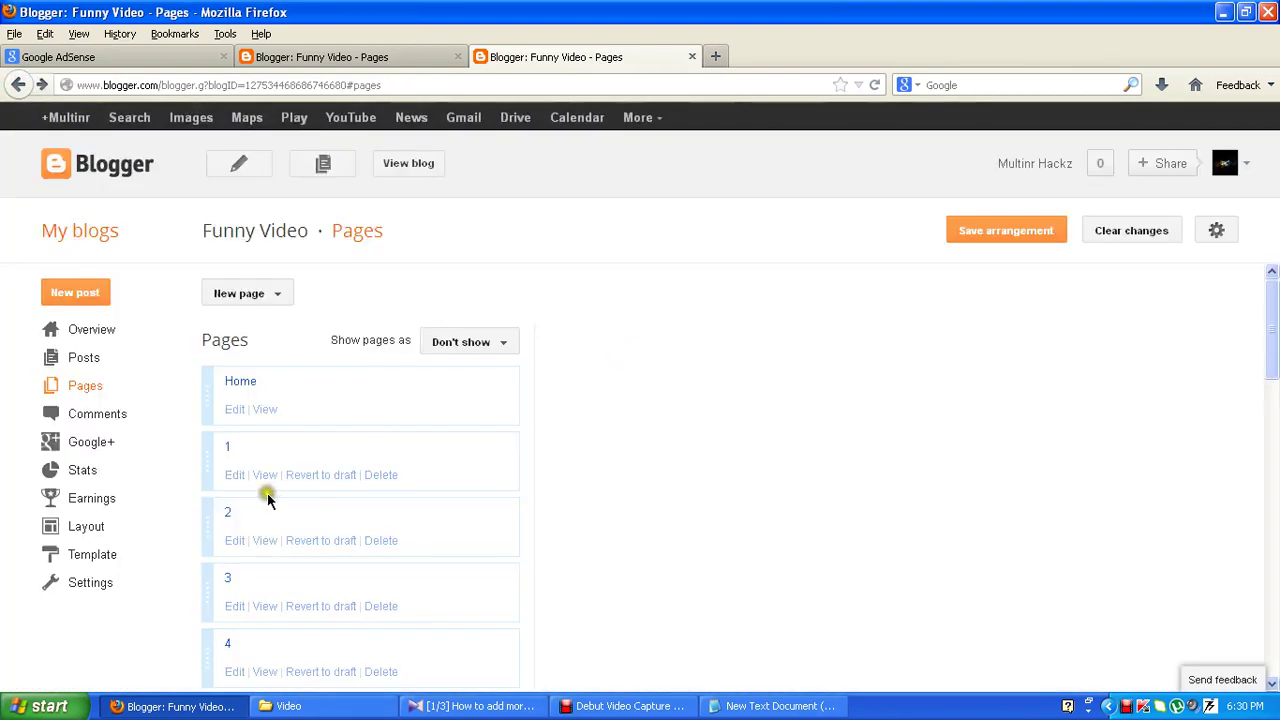
# Bring up the New Text Document (2) file in Notepad and move its window off the pages list.
pyautogui.scroll(-3, 268, 502)
pyautogui.scroll(-3, 267, 503)
pyautogui.scroll(5, 514, 560)
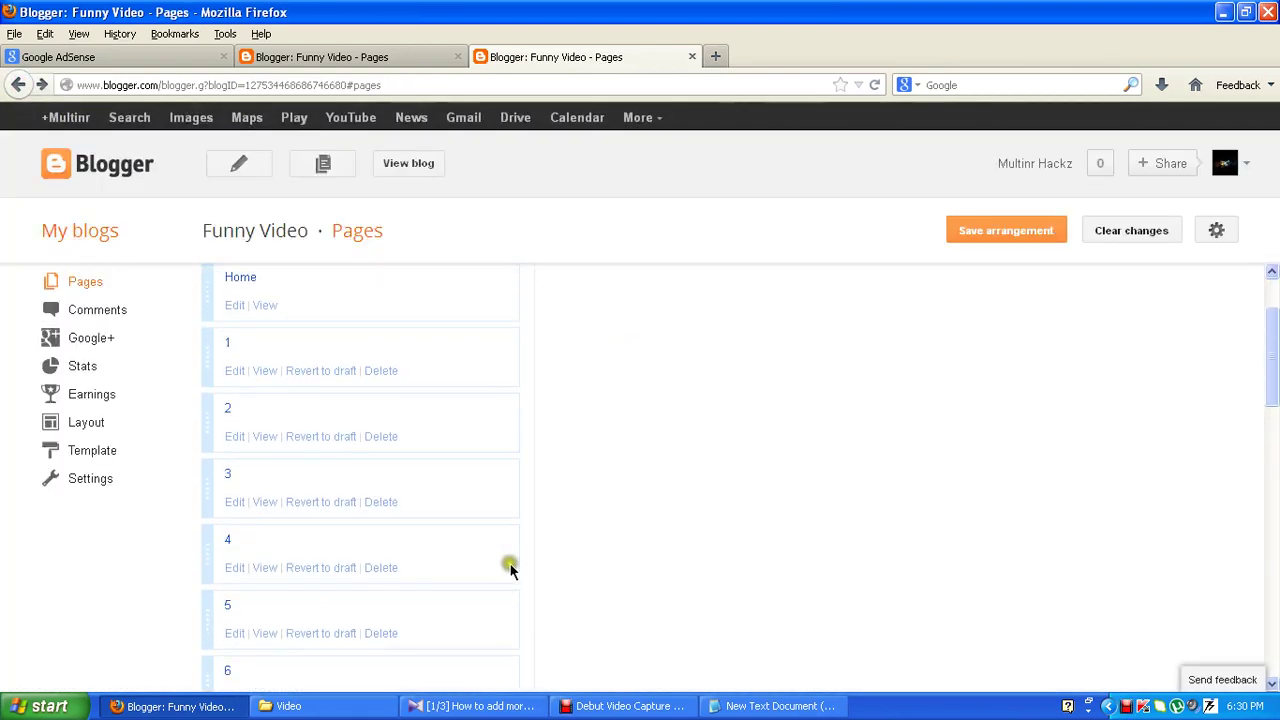
pyautogui.click(780, 706)
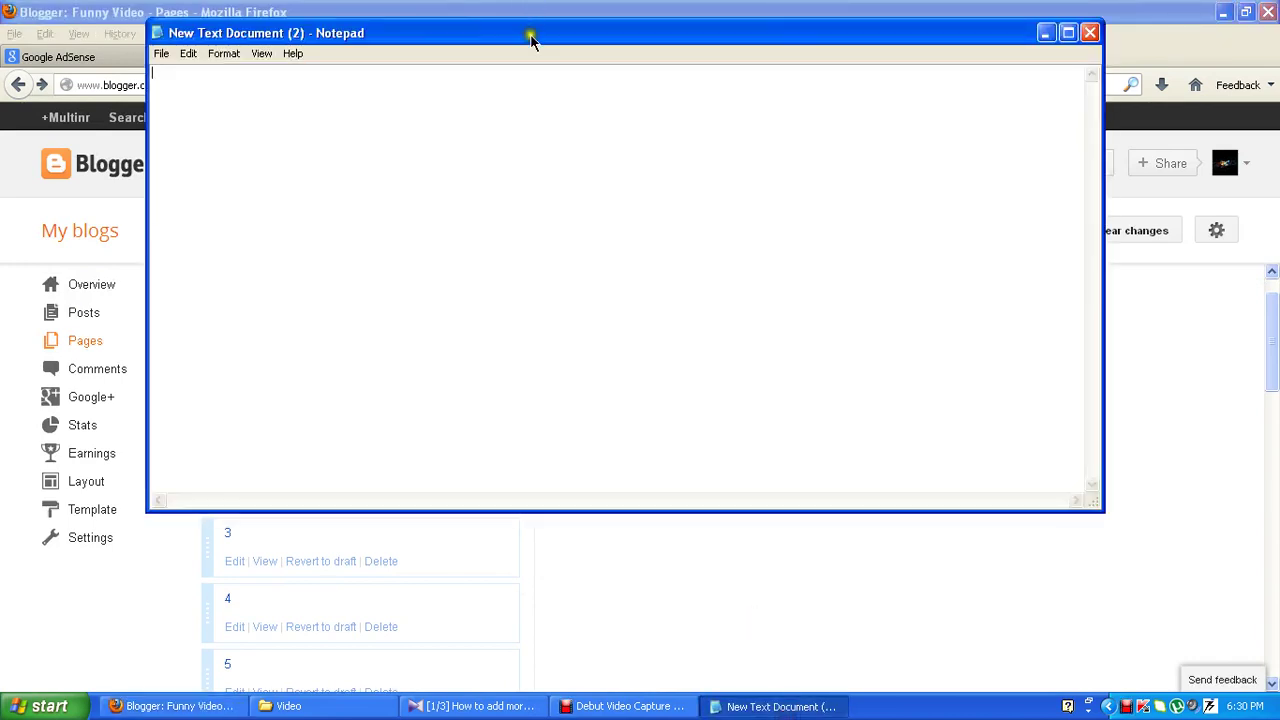
pyautogui.moveTo(530, 38); pyautogui.dragTo(797, 40)
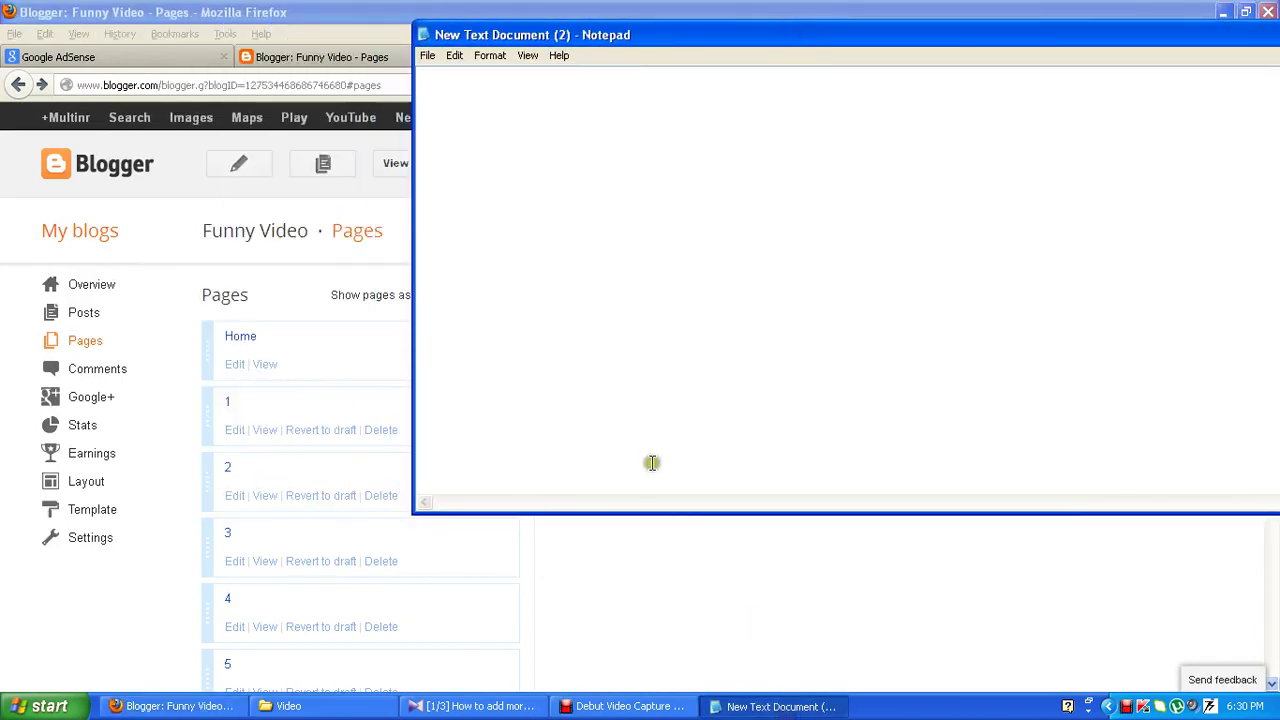
# Check page 20's Edit link by opening it in a separate browser tab, and close that tab.
pyautogui.click(585, 550)
pyautogui.scroll(-10, 502, 480)
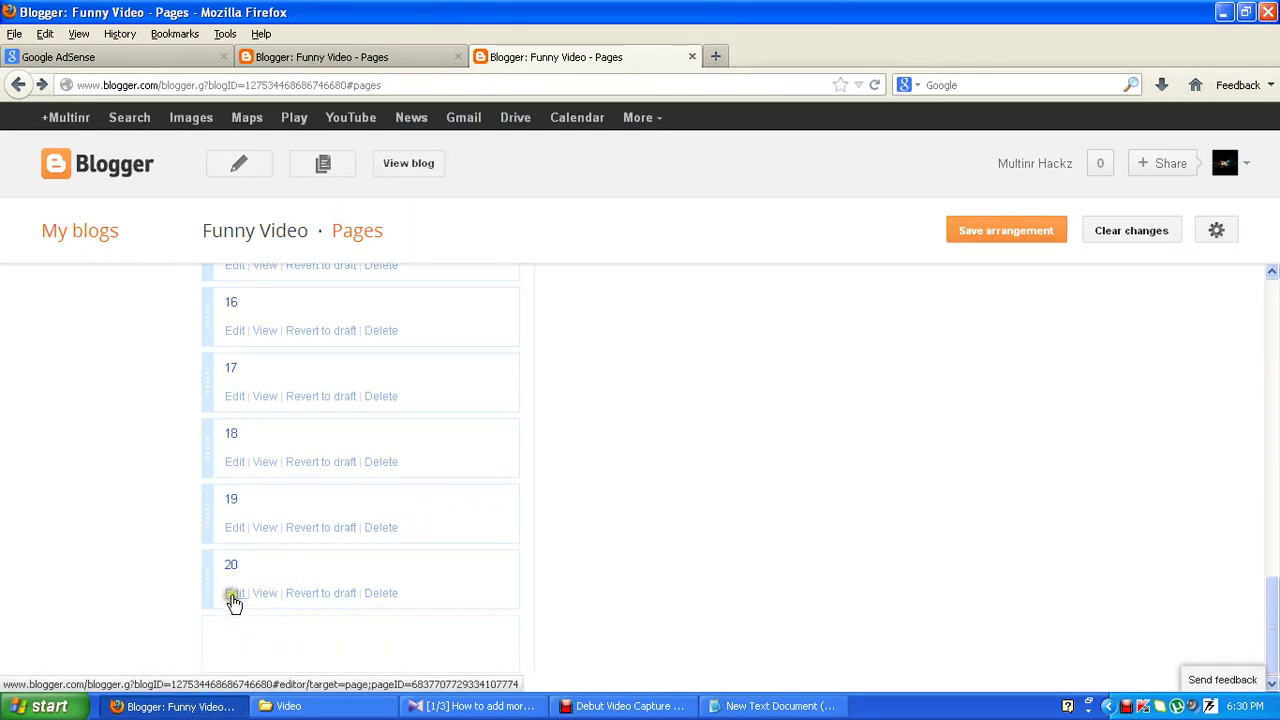
pyautogui.rightClick(234, 601)
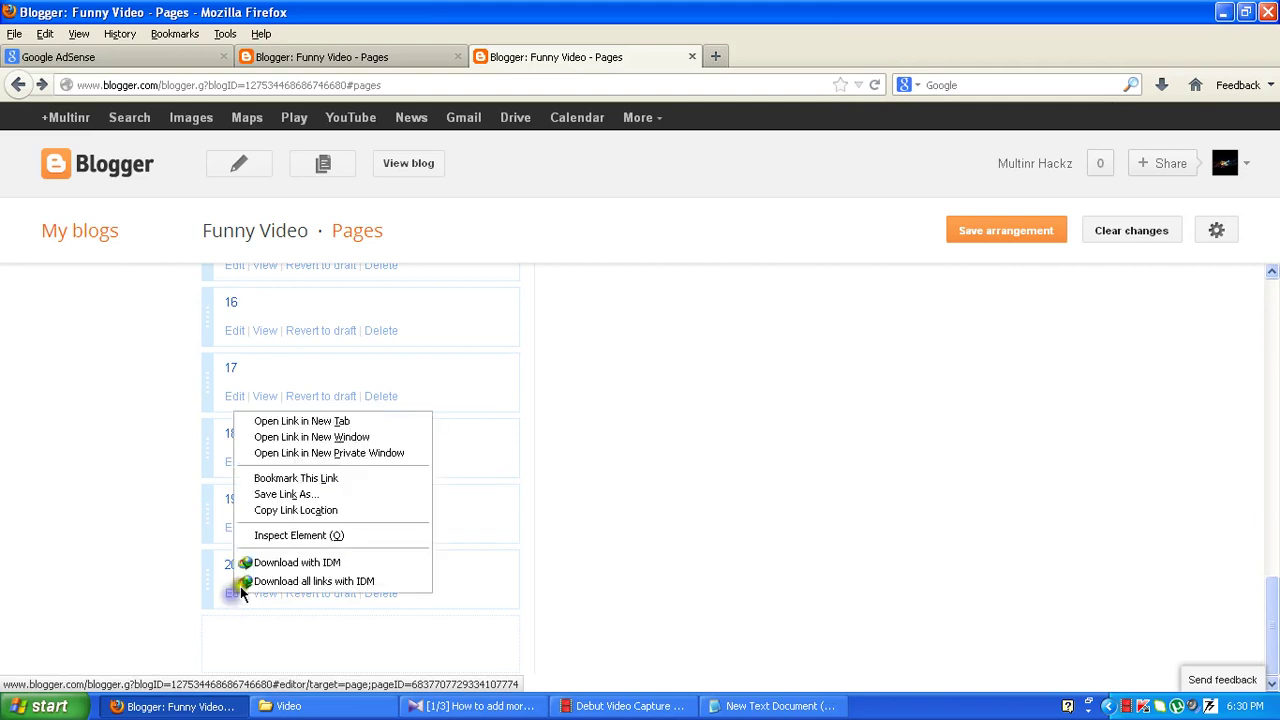
pyautogui.click(300, 511)
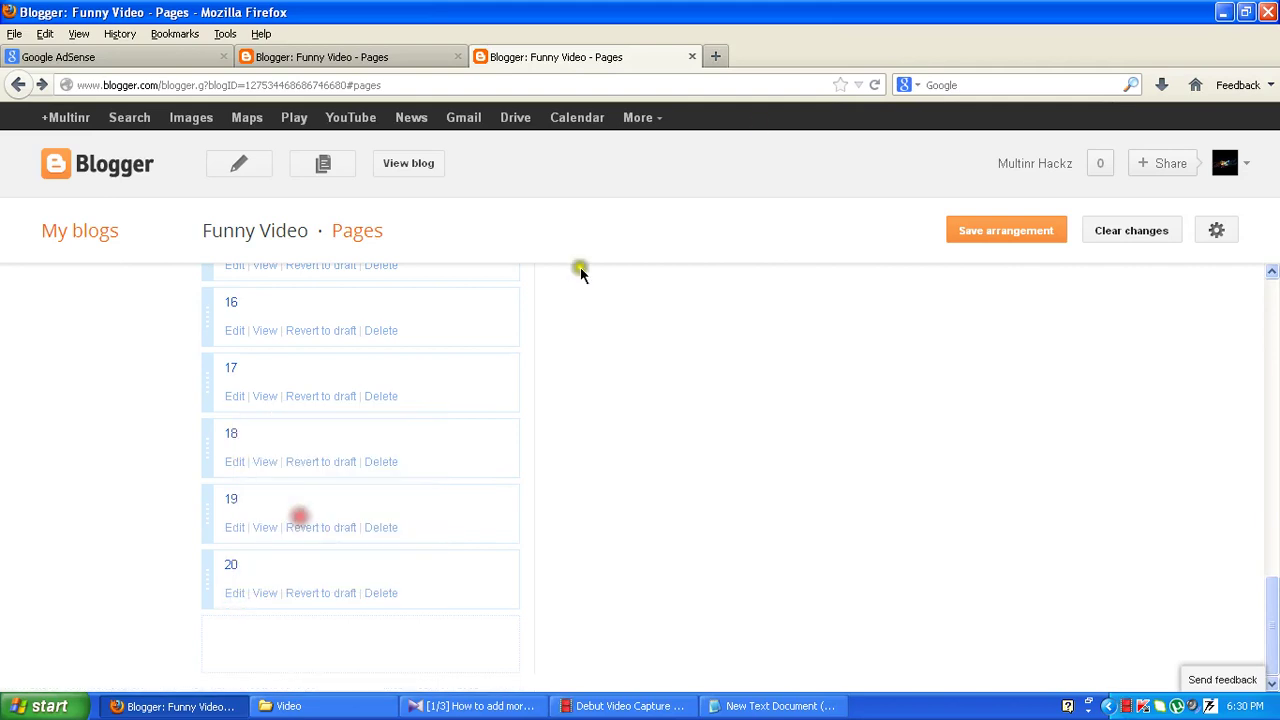
pyautogui.click(716, 56)
pyautogui.rightClick(689, 86)
pyautogui.click(726, 148)
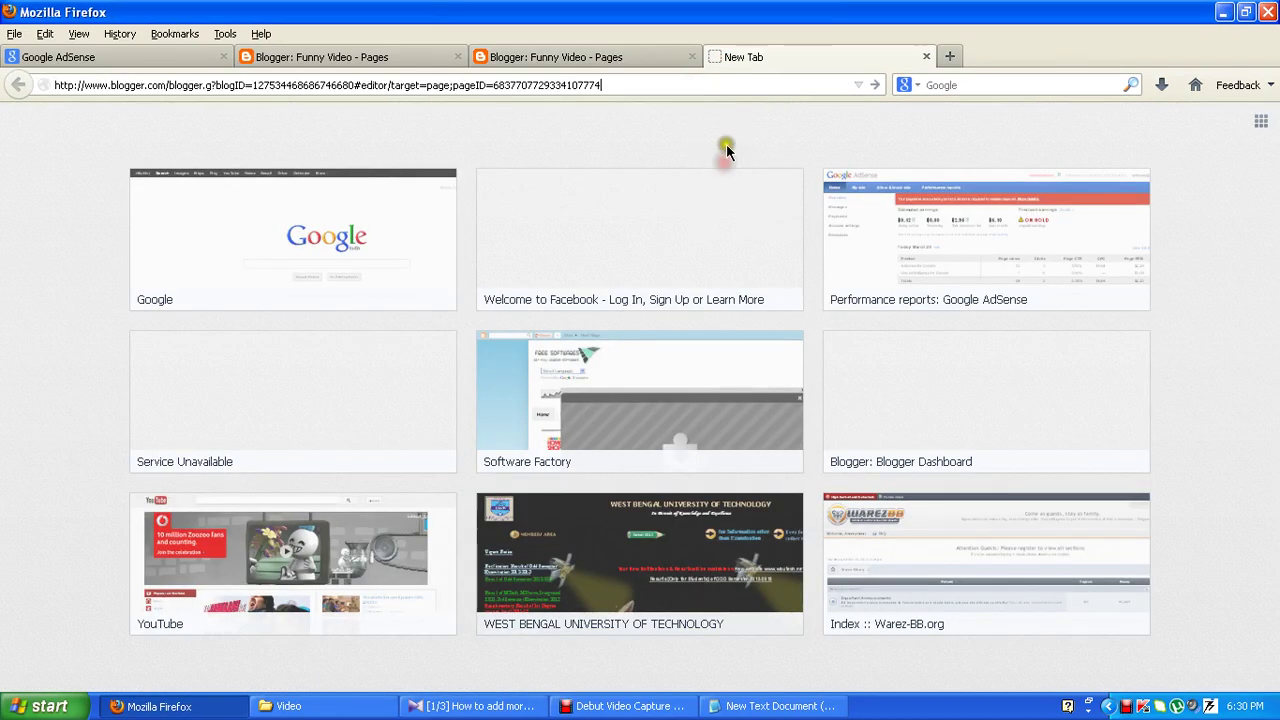
pyautogui.press('Return')
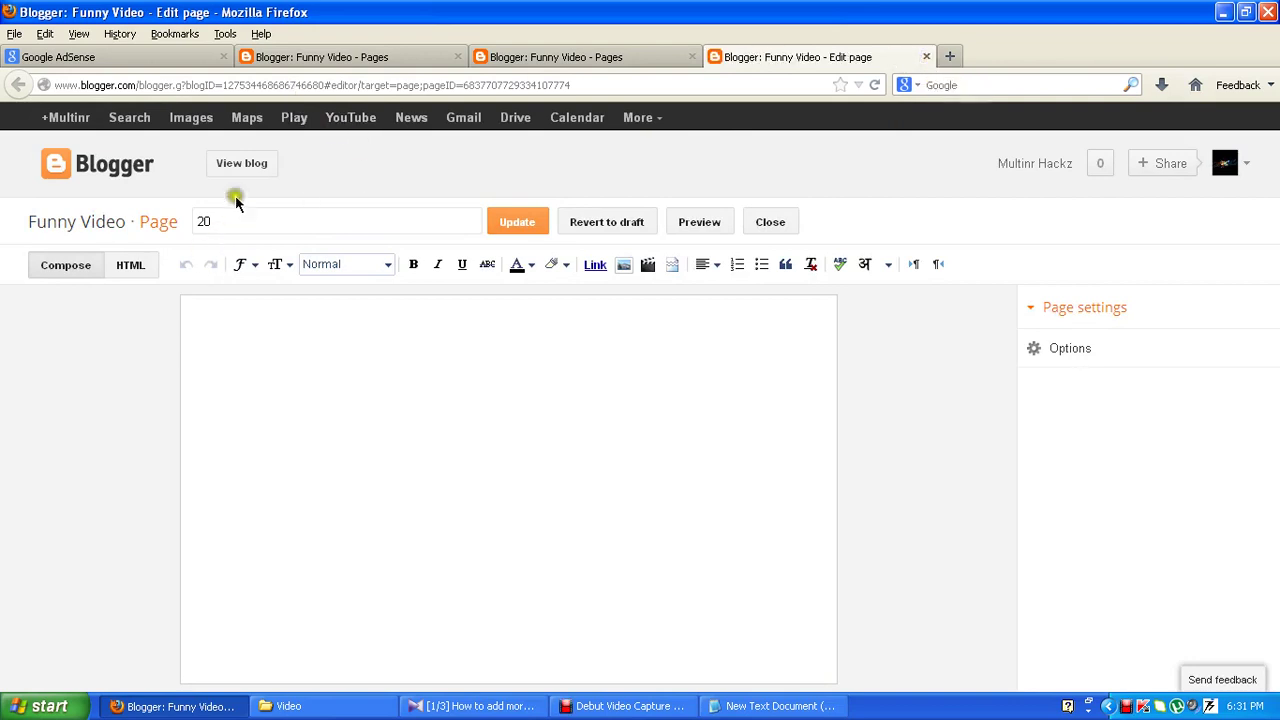
pyautogui.click(926, 57)
pyautogui.click(597, 377)
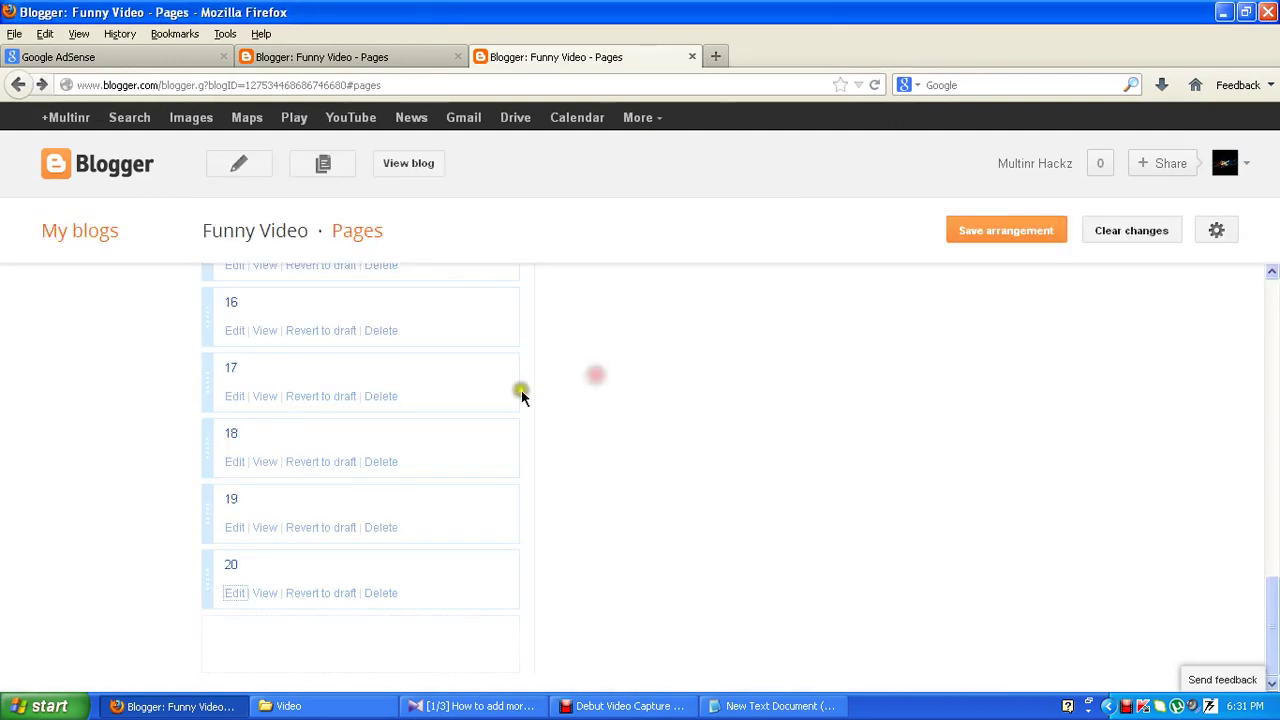
# Copy page 20's Edit link into the Notepad document under a heading 20.
pyautogui.rightClick(232, 598)
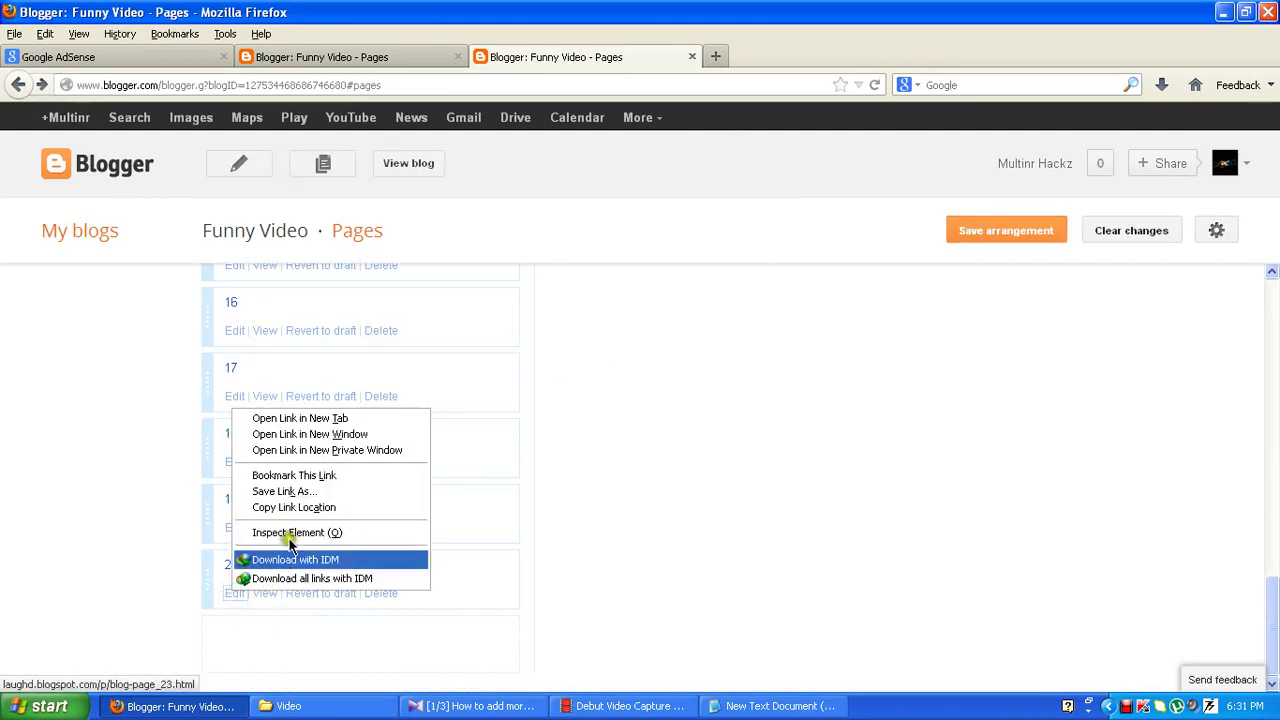
pyautogui.click(294, 507)
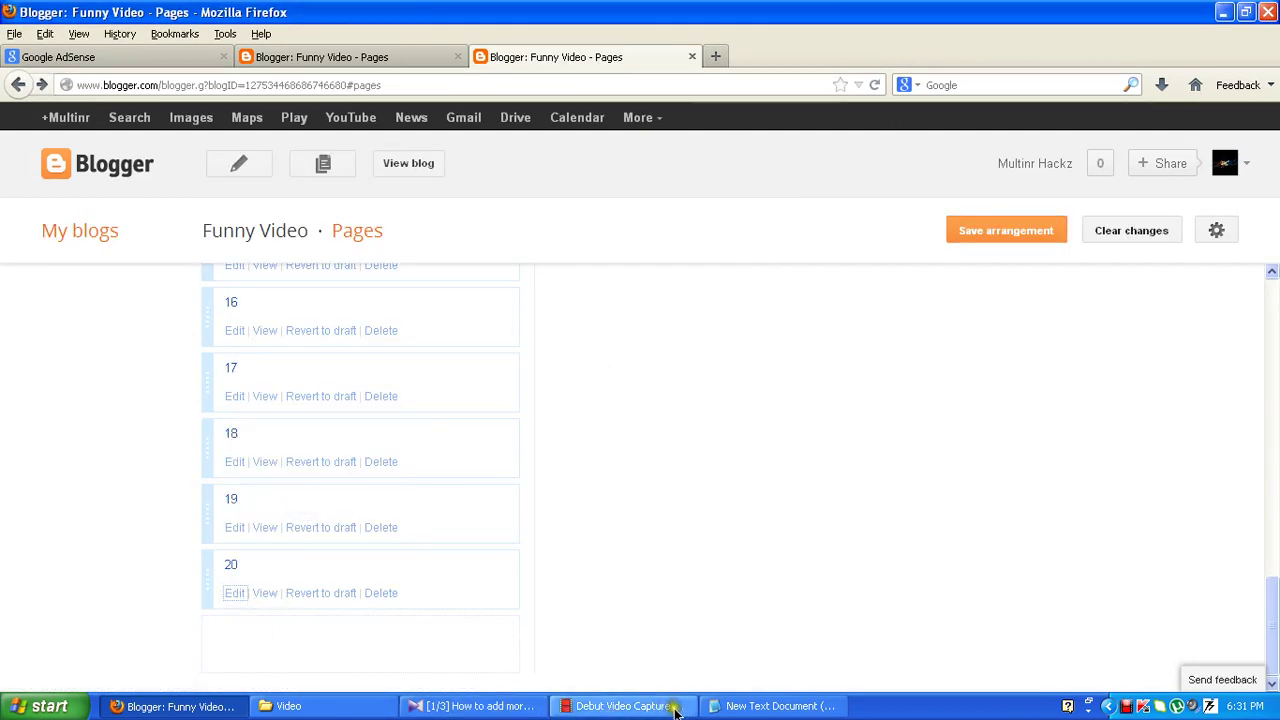
pyautogui.click(735, 706)
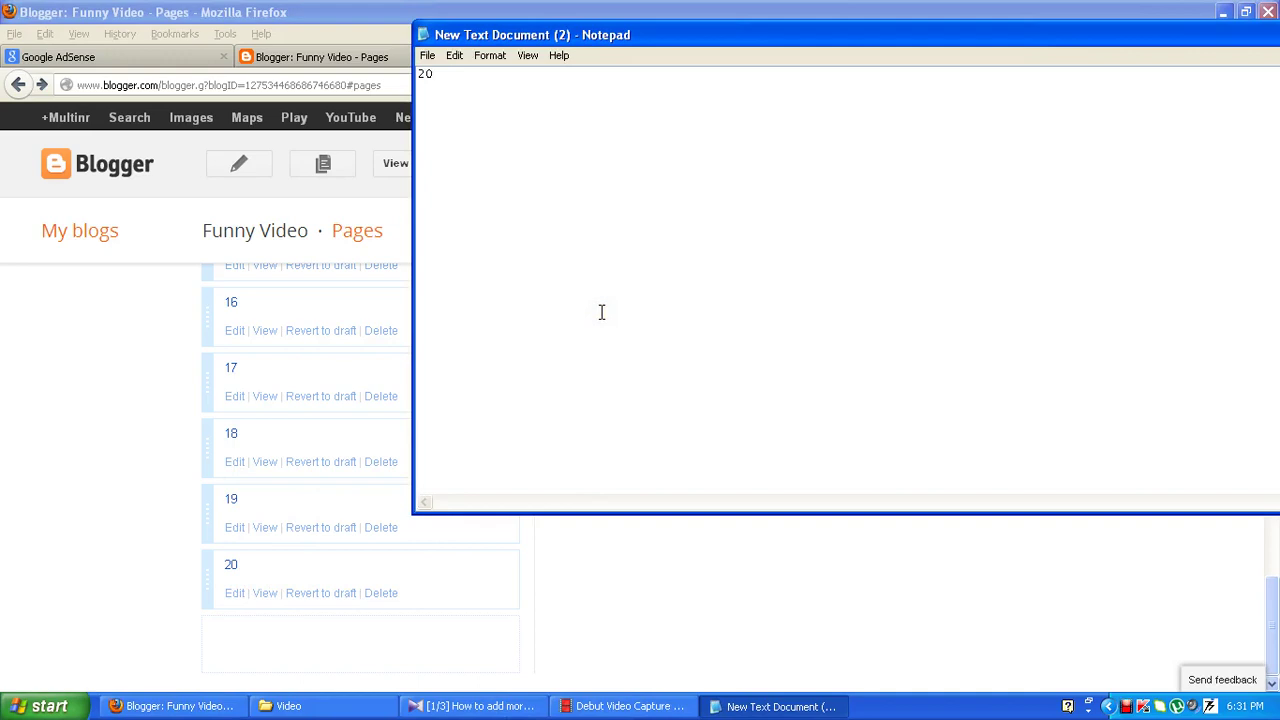
pyautogui.hotkey('ctrl', 'v')
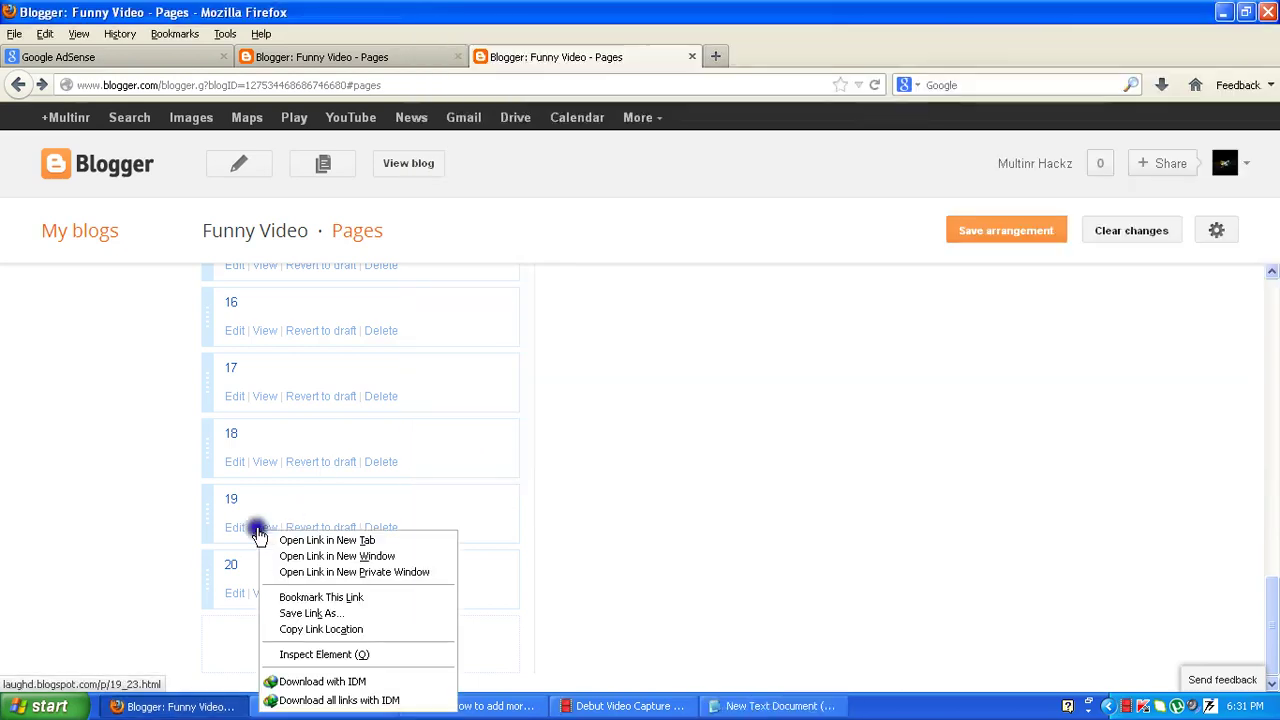
# Copy page 19's View link into the Notepad document under the heading 19.
pyautogui.rightClick(264, 527)
pyautogui.click(318, 628)
pyautogui.click(780, 706)
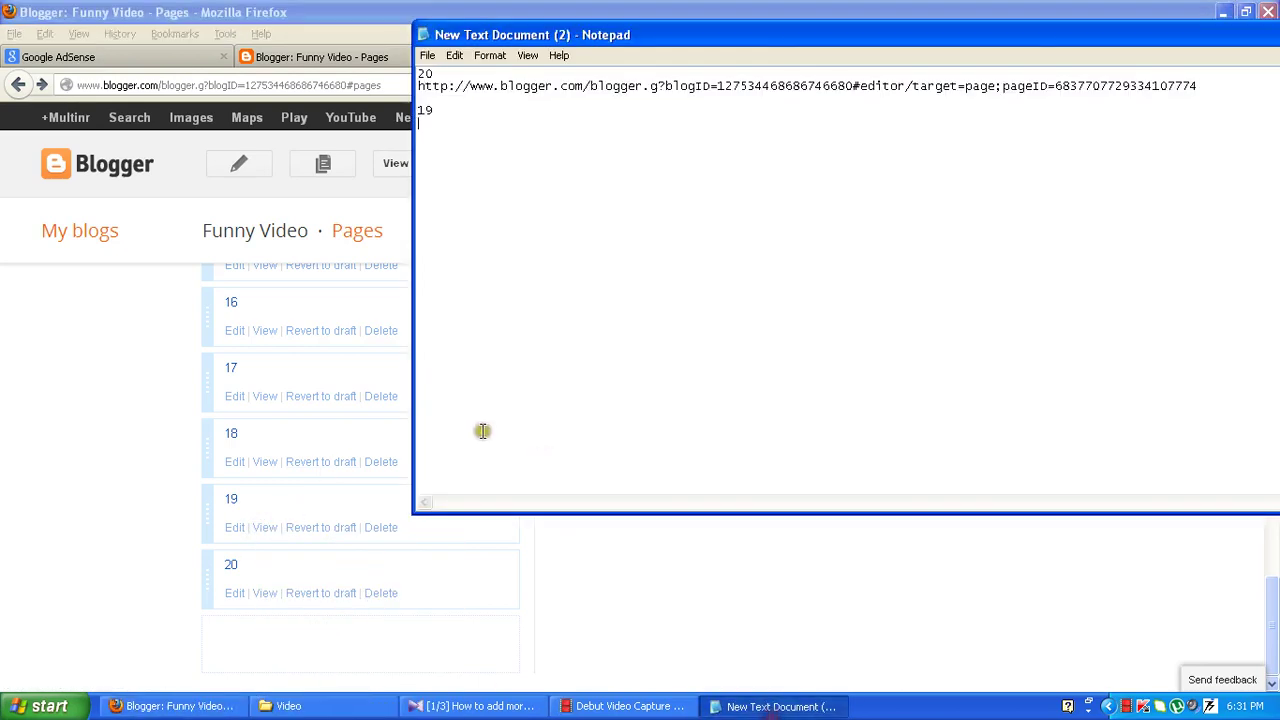
pyautogui.press('Return')
pyautogui.hotkey('ctrl', 'v')
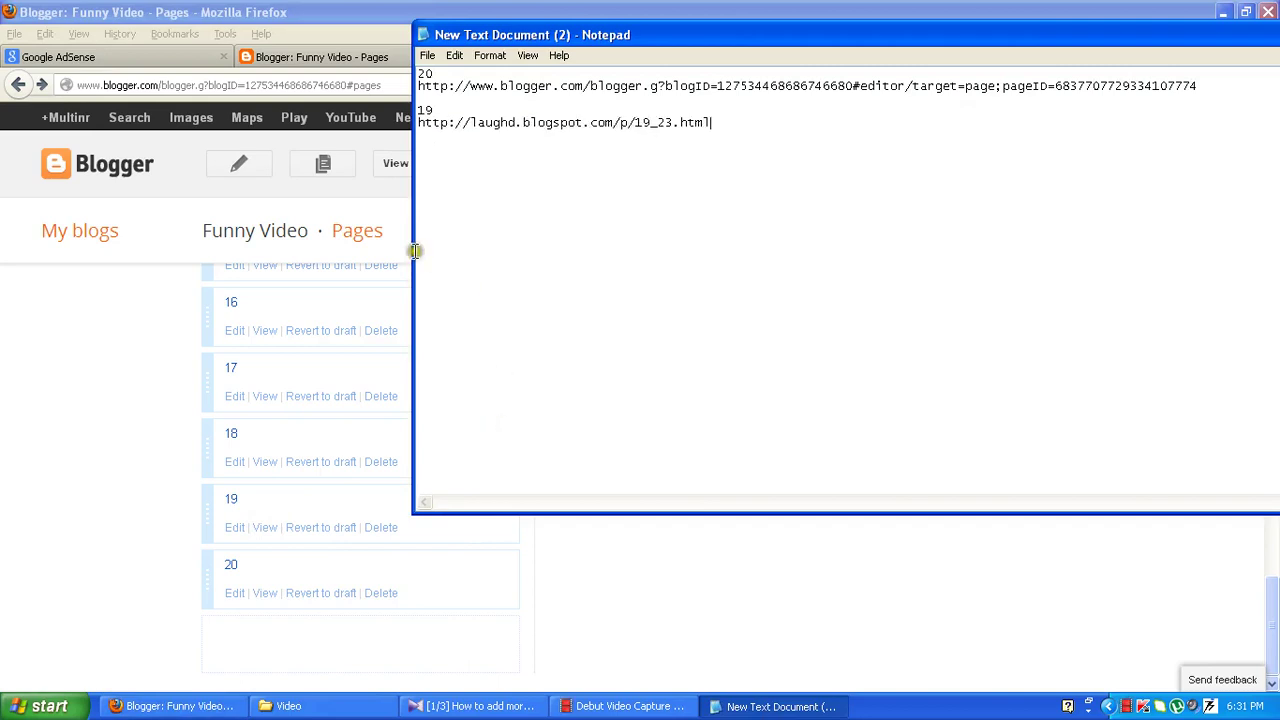
# Replace the View link under the heading 19 in Notepad with page 19's Edit link.
pyautogui.rightClick(239, 523)
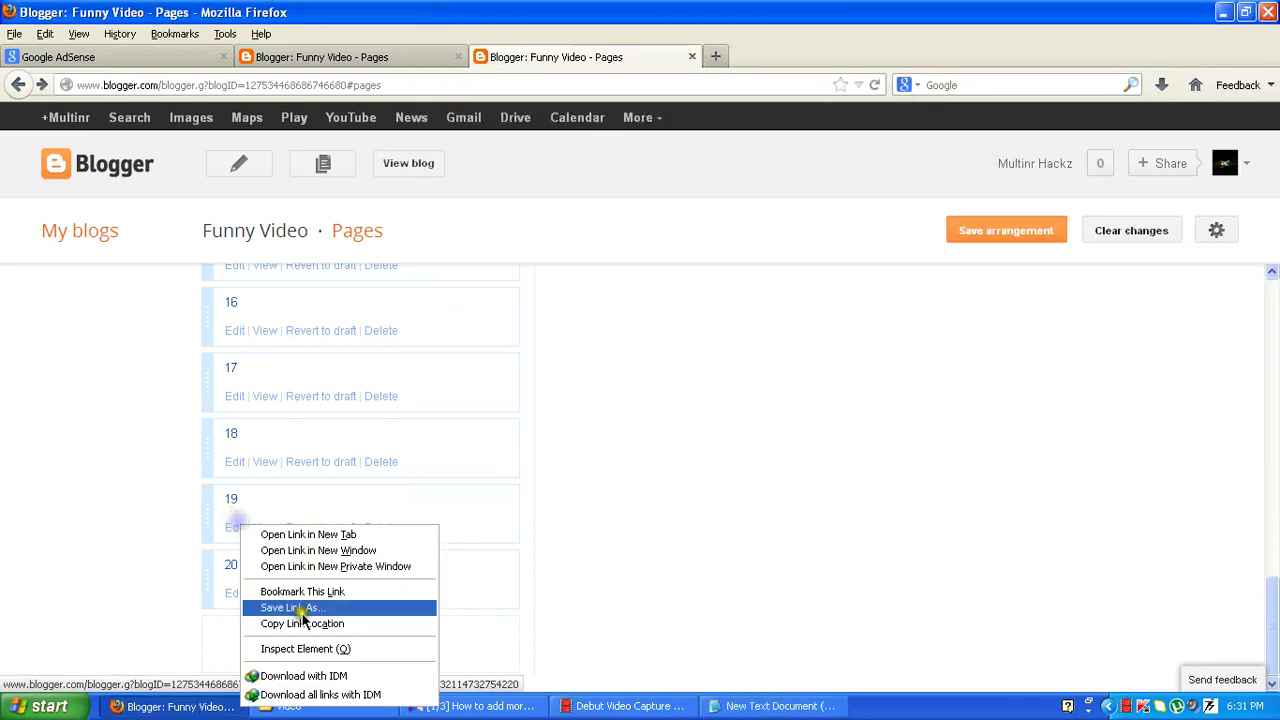
pyautogui.click(303, 623)
pyautogui.click(775, 706)
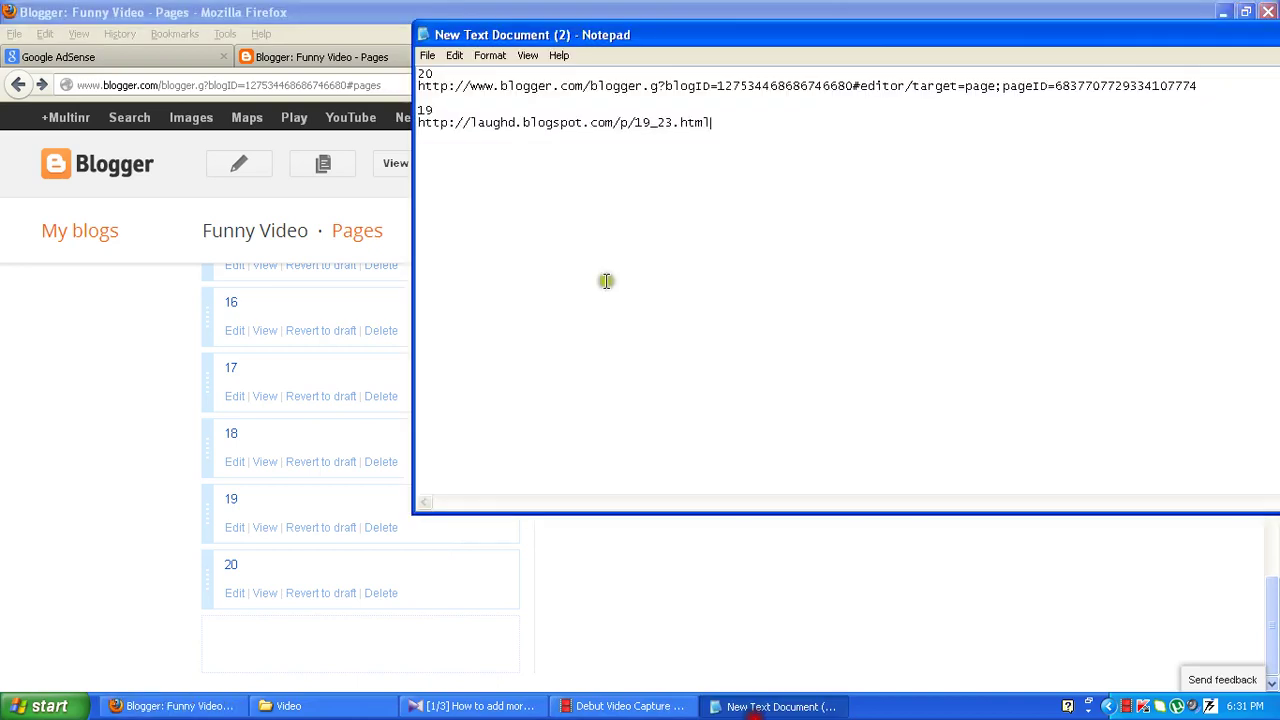
pyautogui.moveTo(703, 125); pyautogui.dragTo(486, 129)
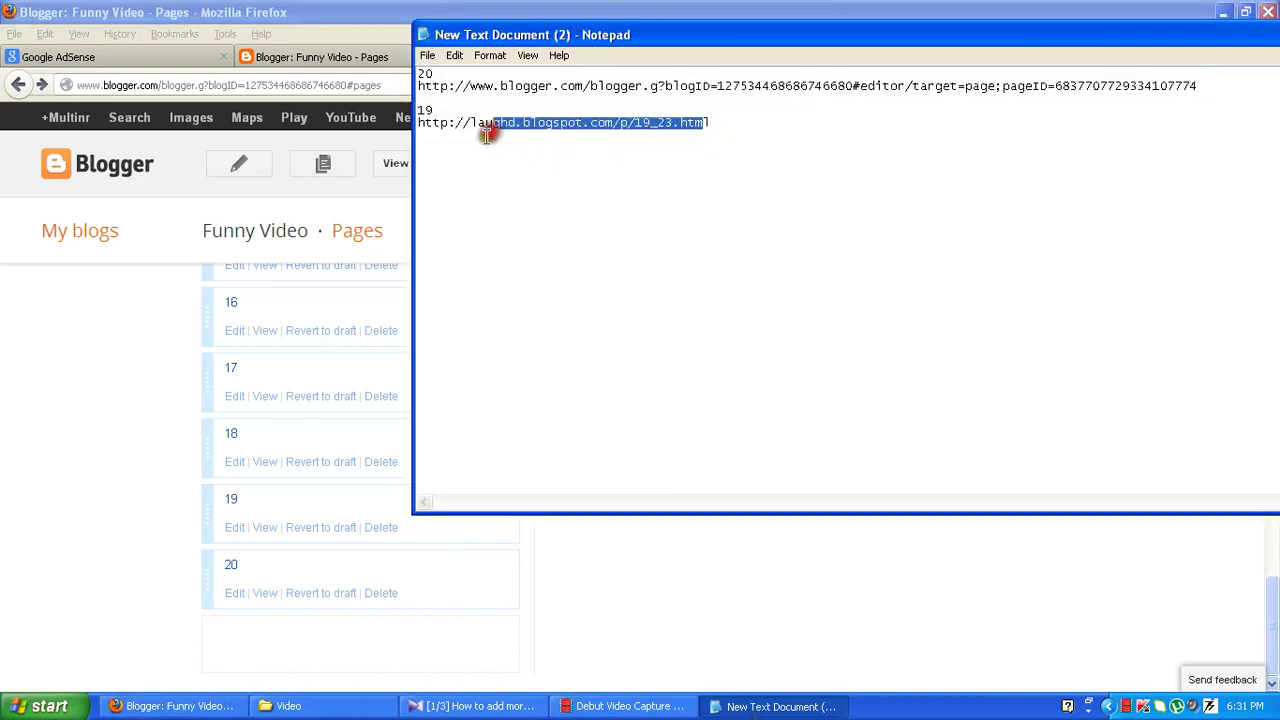
pyautogui.click(703, 121)
pyautogui.moveTo(703, 121); pyautogui.dragTo(421, 123)
pyautogui.click(720, 127)
pyautogui.moveTo(718, 126); pyautogui.dragTo(418, 125)
pyautogui.rightClick(497, 122)
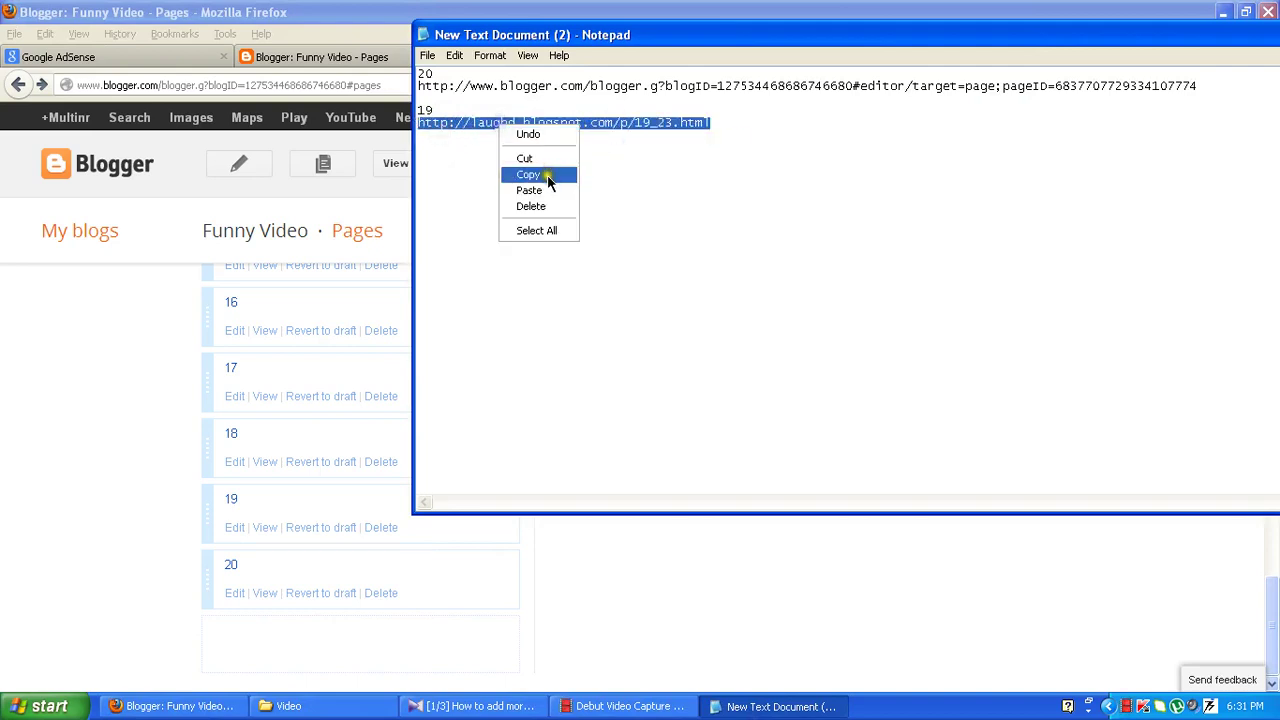
pyautogui.click(553, 189)
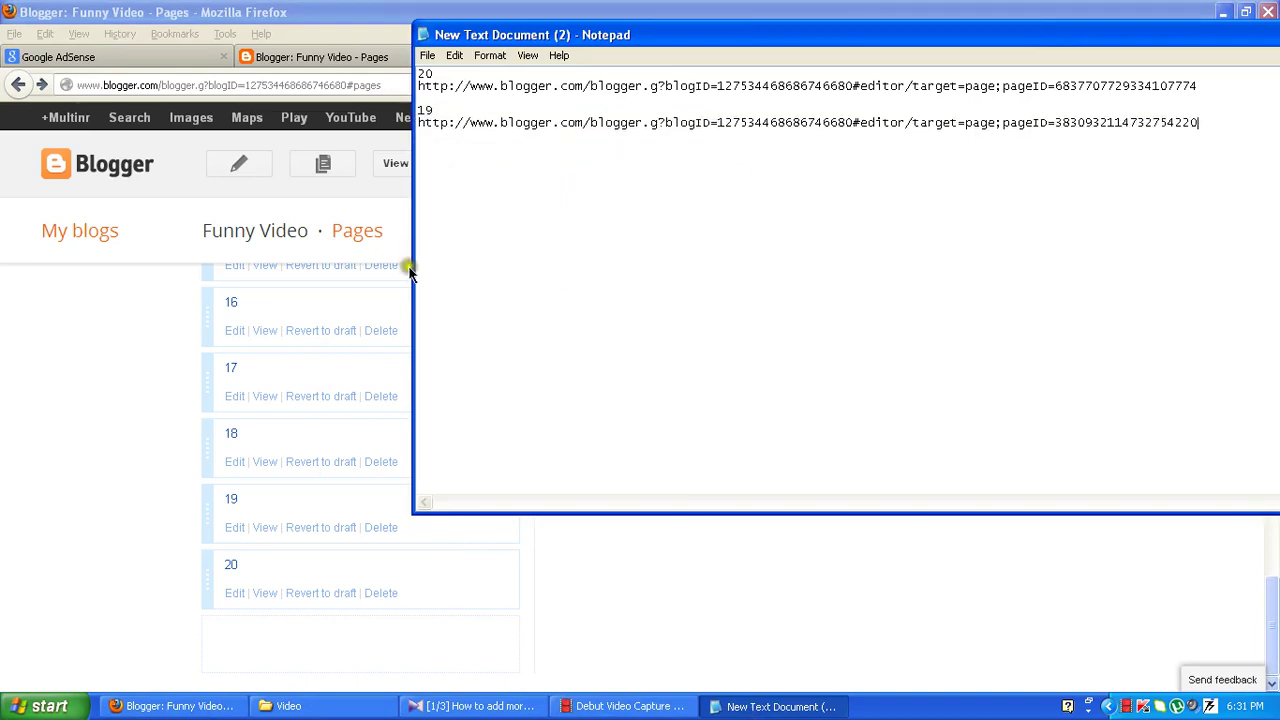
# Add page 18's Edit link under a heading 18 in Notepad, and list headings 17 down to 11 below it.
pyautogui.rightClick(234, 470)
pyautogui.click(300, 566)
pyautogui.click(770, 706)
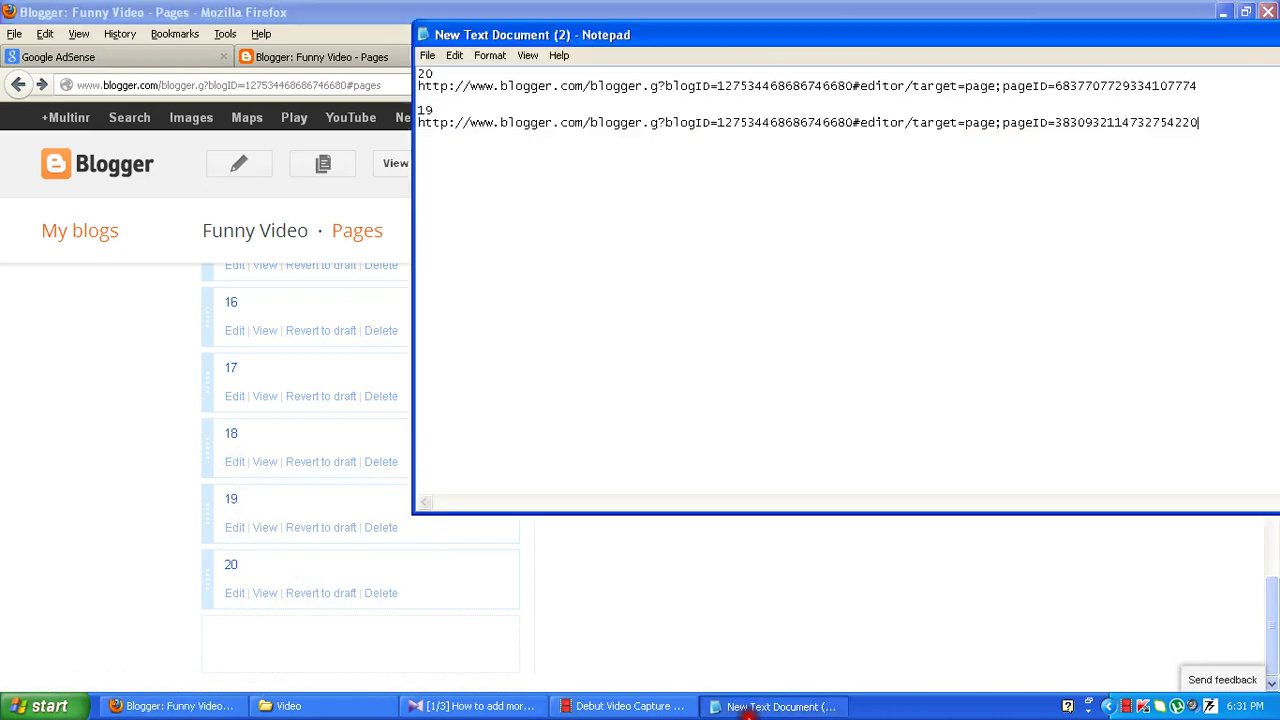
pyautogui.click(877, 219)
pyautogui.hotkey('ctrl', 'v')
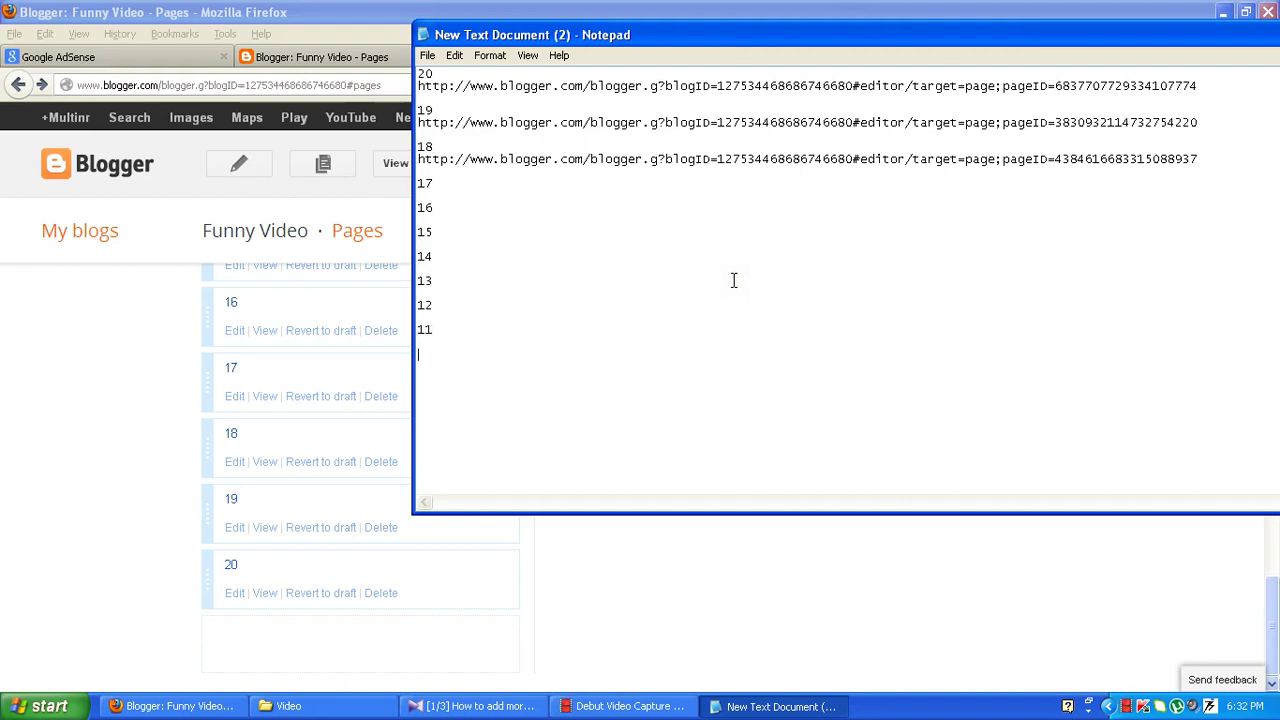
# Copy page 17's View link into the Notepad document under the heading 17, with the browser window restored to a smaller size.
pyautogui.click(130, 513)
pyautogui.scroll(3, 290, 535)
pyautogui.rightClick(266, 531)
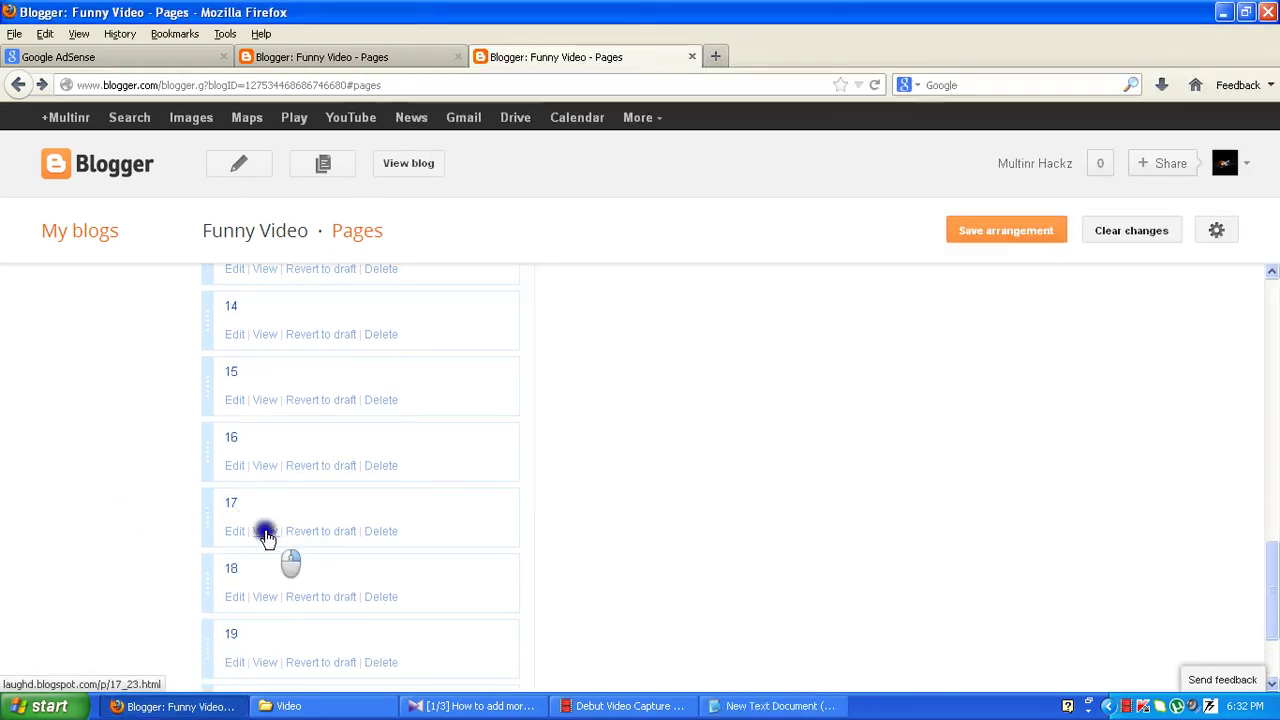
pyautogui.click(348, 633)
pyautogui.click(724, 704)
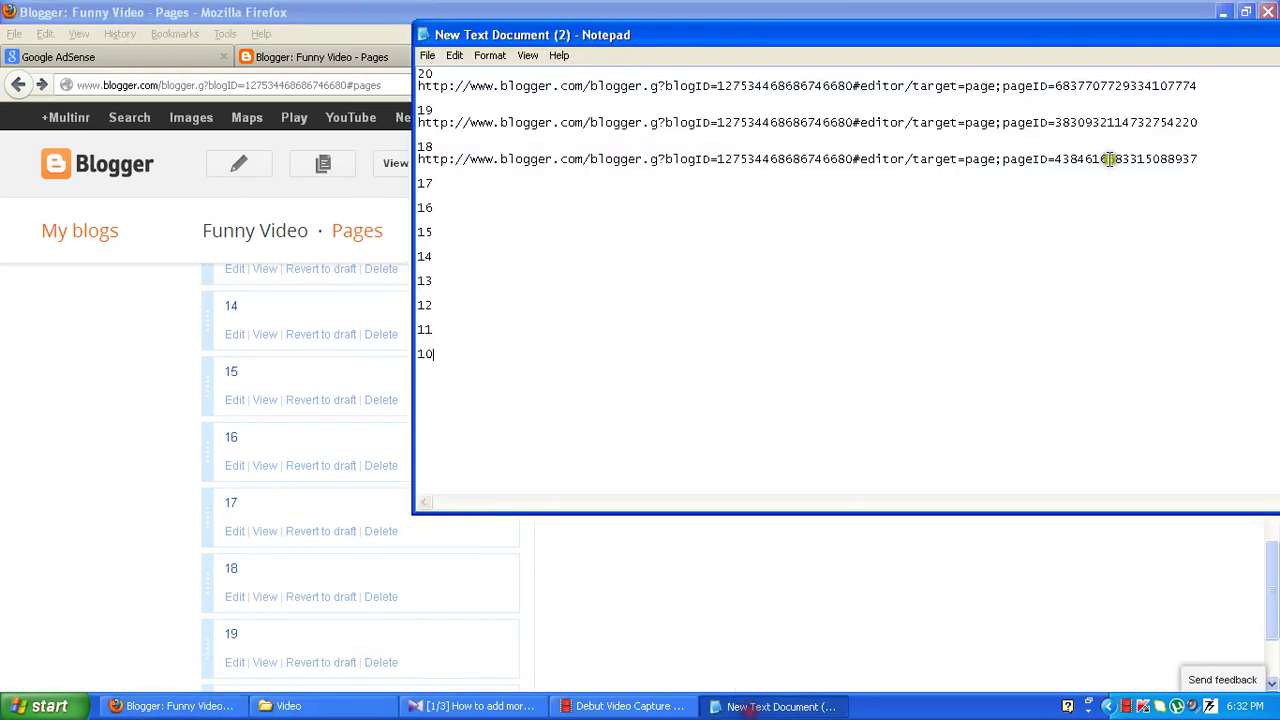
pyautogui.click(1250, 13)
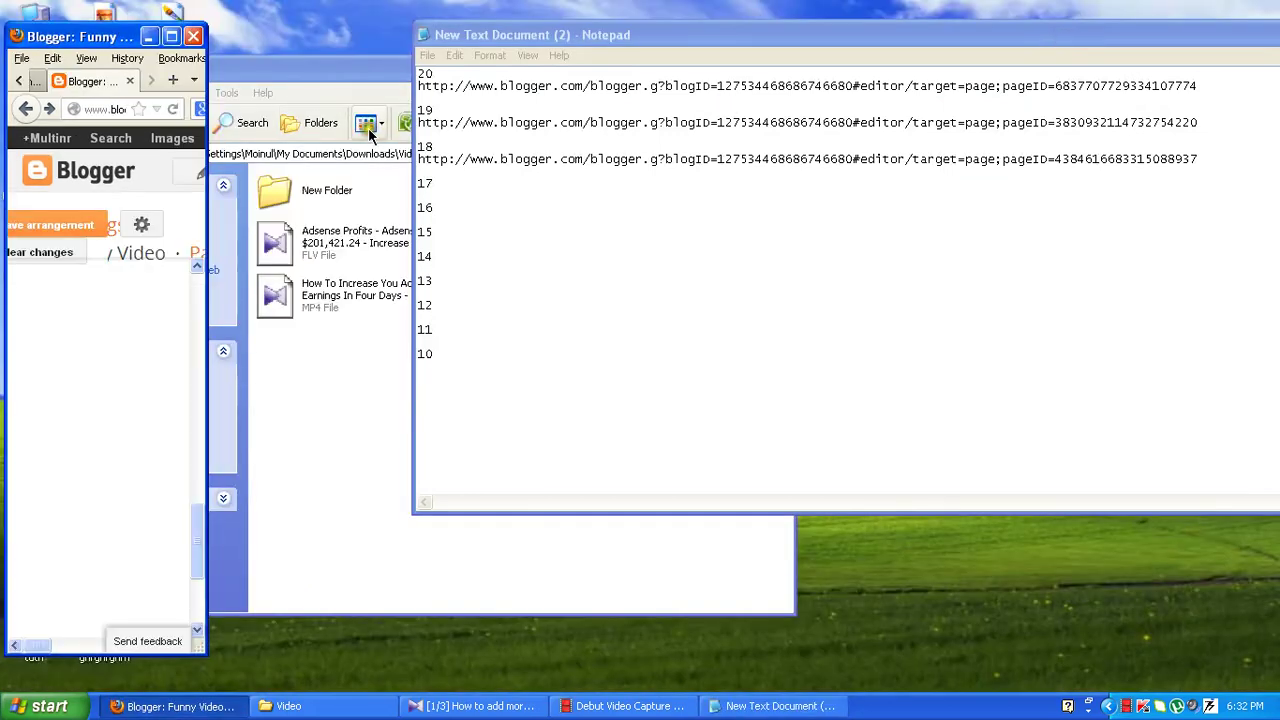
pyautogui.click(459, 190)
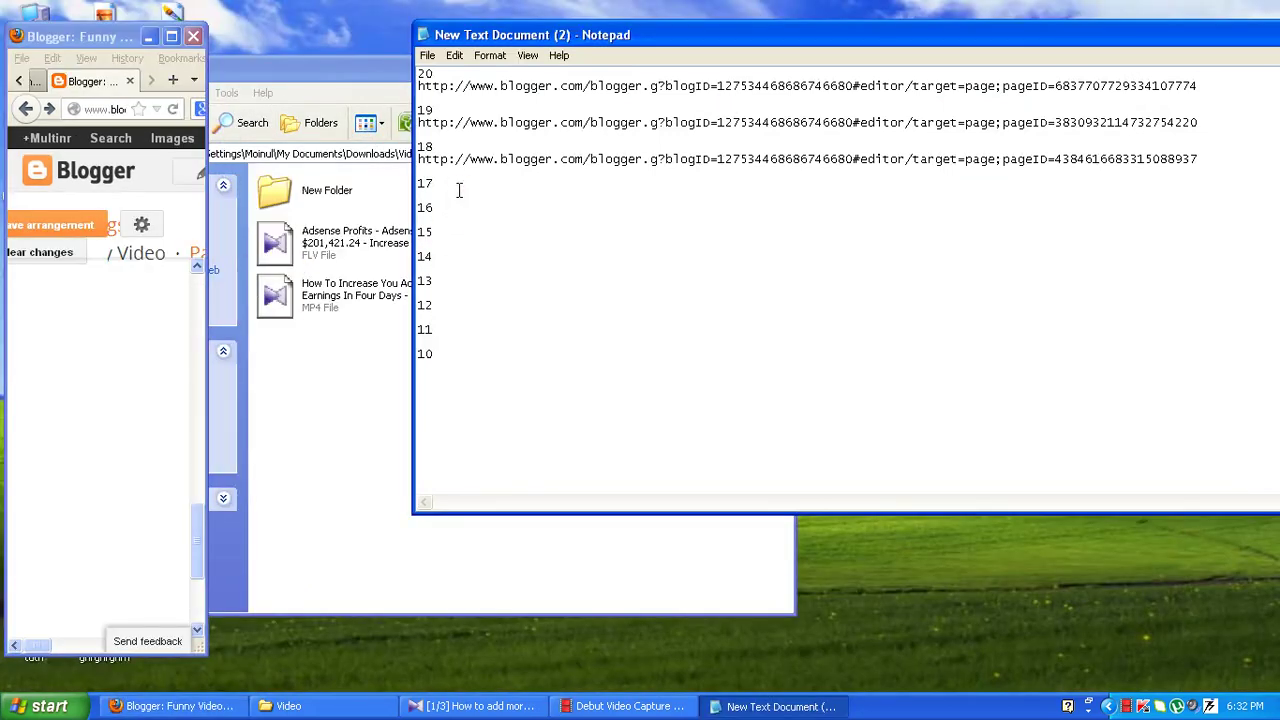
pyautogui.hotkey('ctrl', 'v')
pyautogui.press('Return')
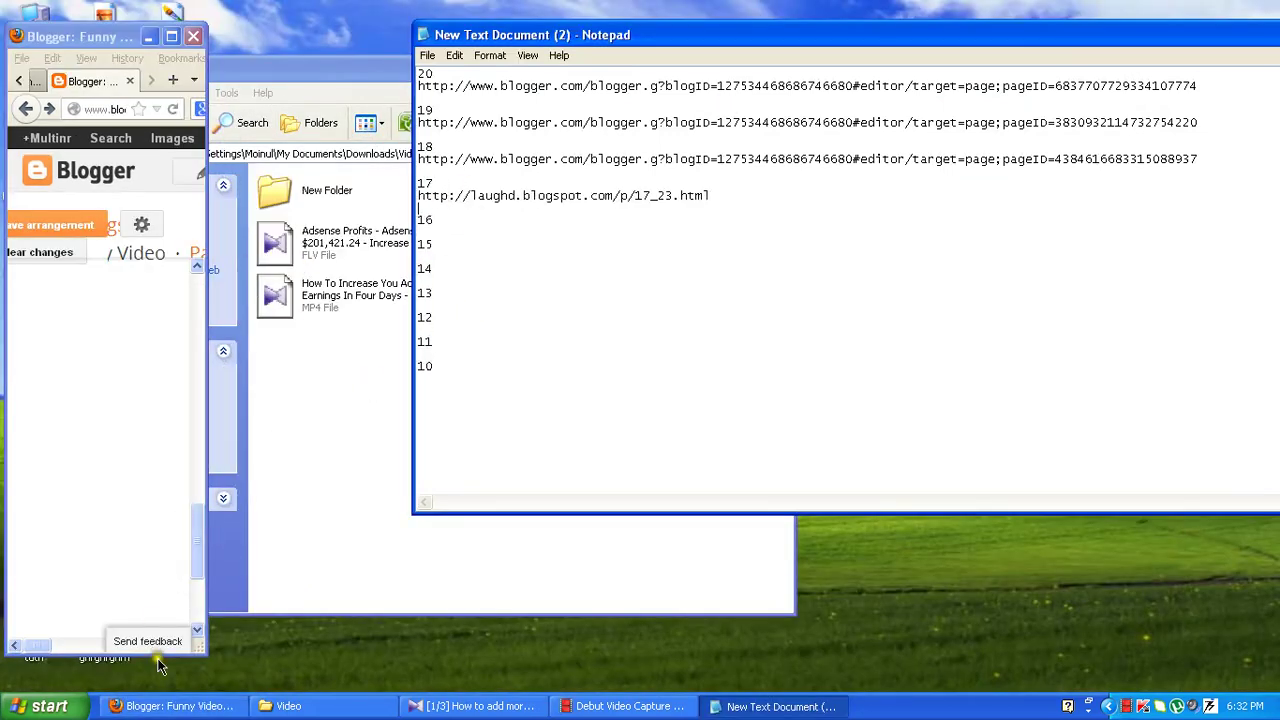
# Widen the browser window beside Notepad and replace the View link under the heading 17 with page 17's Edit link.
pyautogui.moveTo(202, 651); pyautogui.dragTo(382, 662)
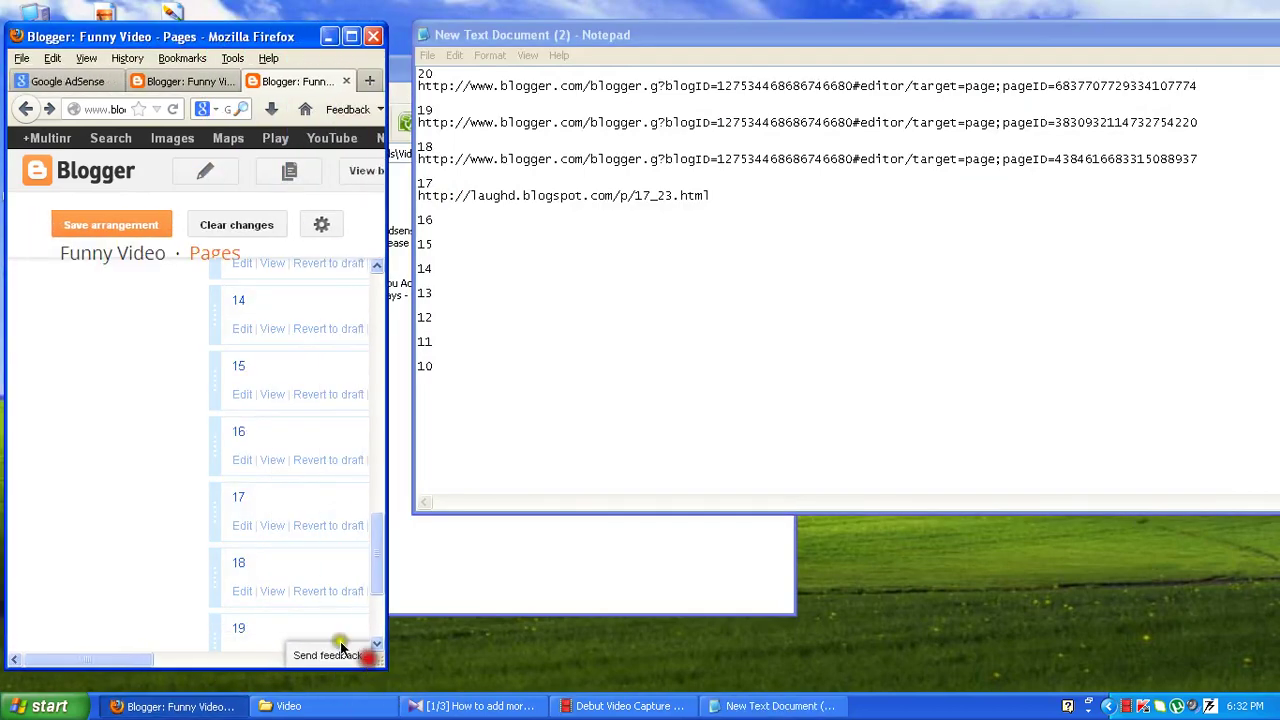
pyautogui.rightClick(255, 535)
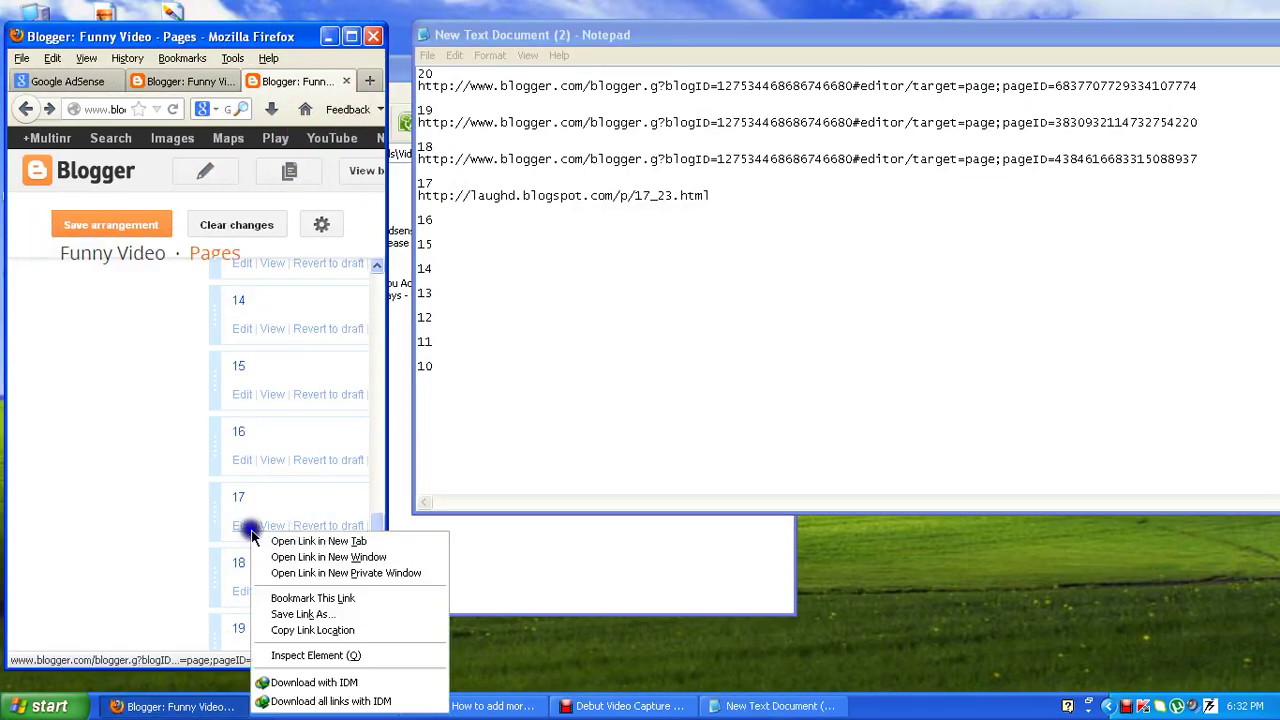
pyautogui.click(309, 630)
pyautogui.click(547, 207)
pyautogui.doubleClick(563, 195)
pyautogui.hotkey('ctrl', 'v')
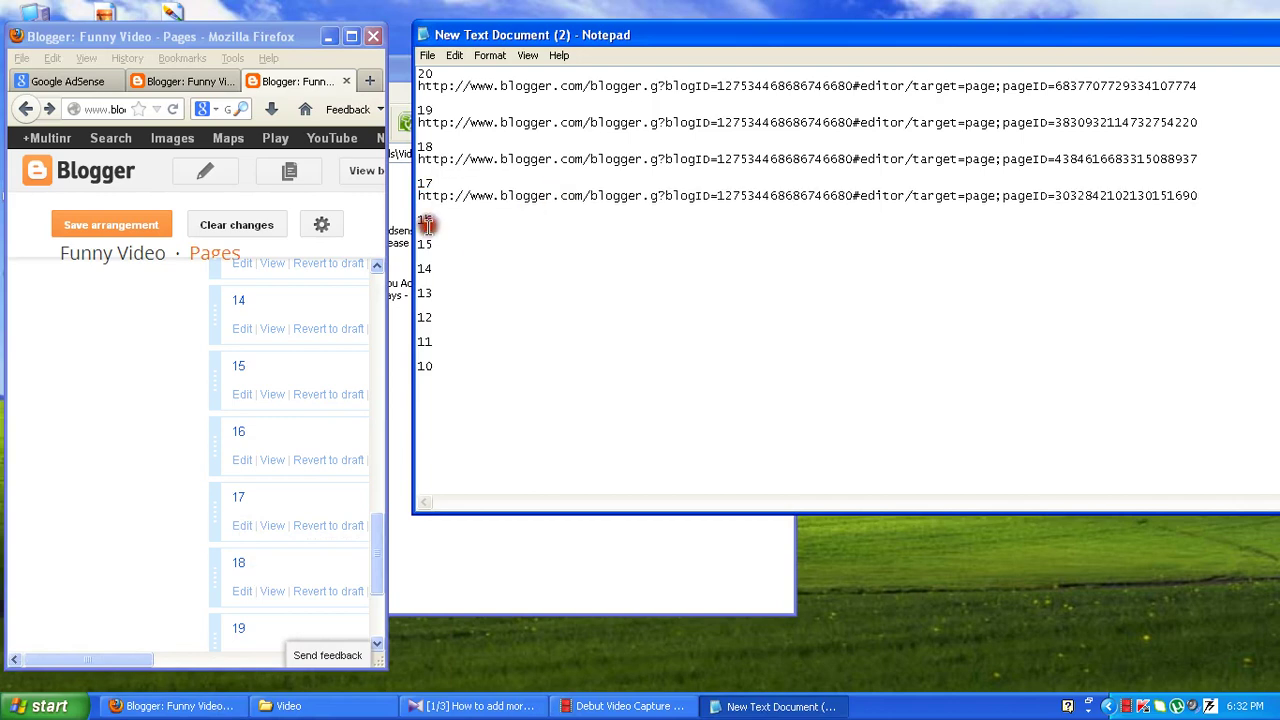
# Copy page 16's Edit link onto a new line under the heading 16 in Notepad.
pyautogui.rightClick(236, 460)
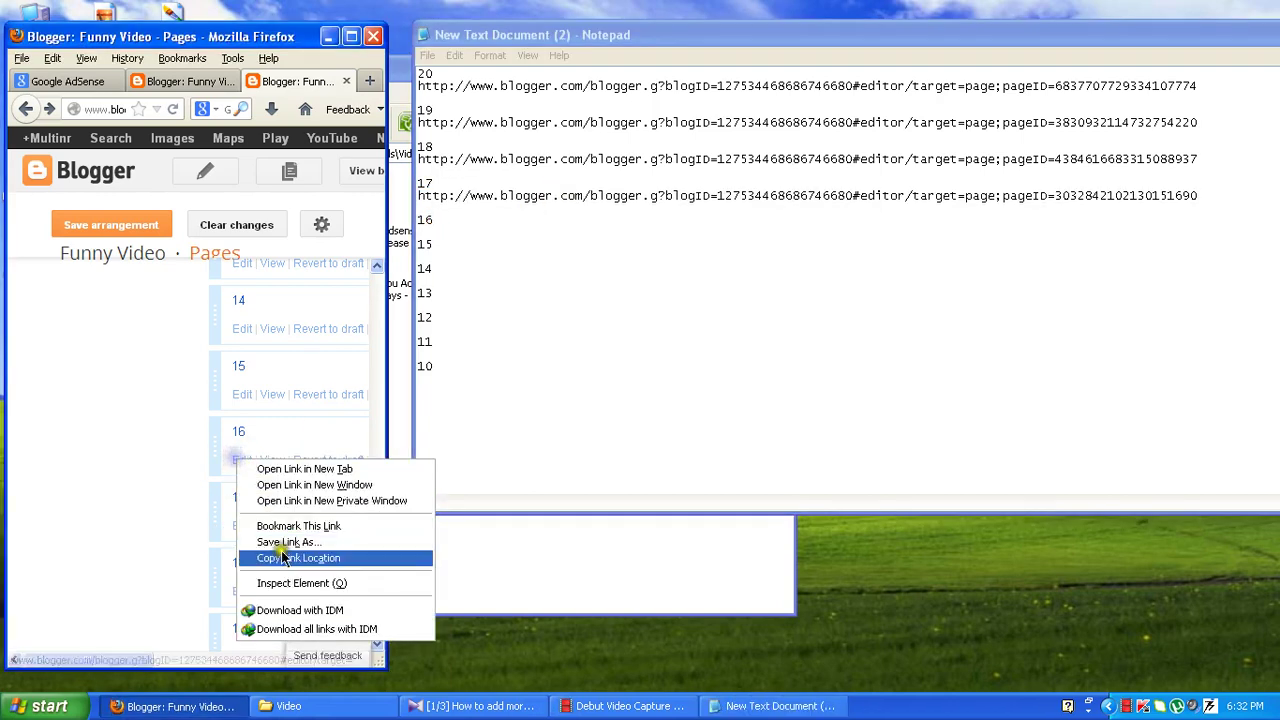
pyautogui.click(299, 556)
pyautogui.click(453, 222)
pyautogui.press('Return')
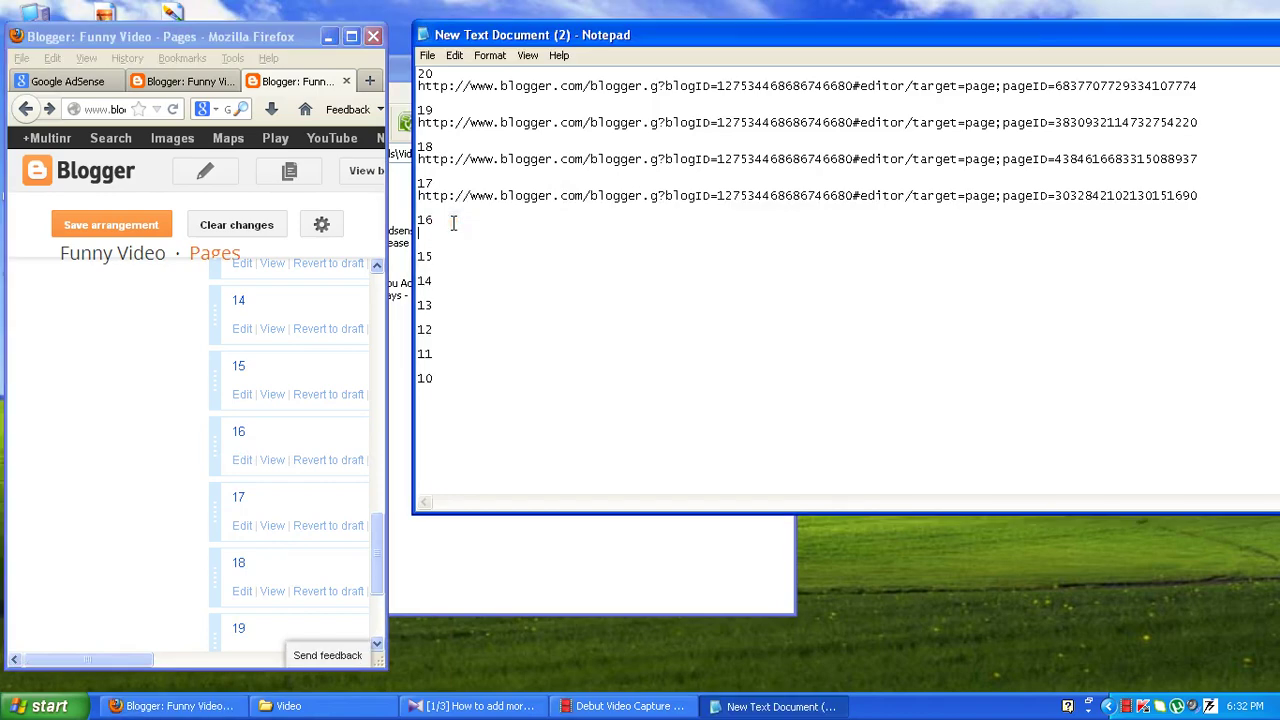
pyautogui.hotkey('ctrl', 'v')
# Copy page 15's Edit link onto a new line under the heading 15 in Notepad.
pyautogui.click(430, 258)
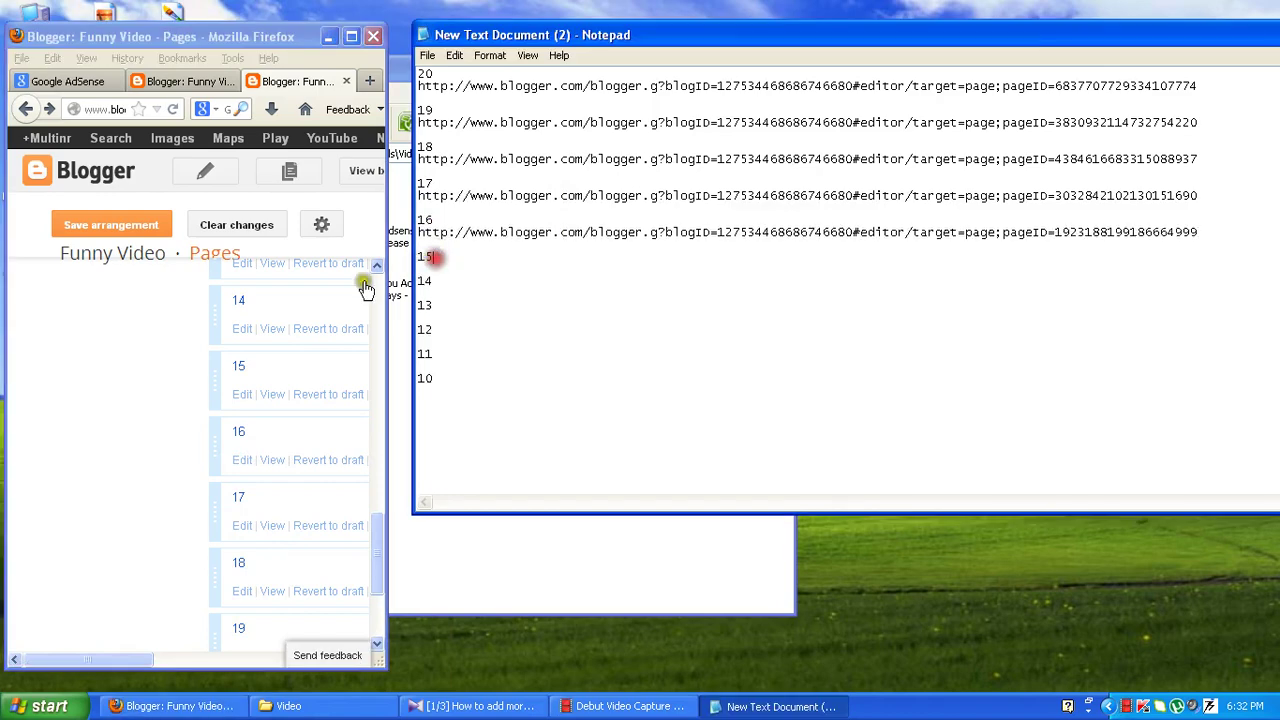
pyautogui.rightClick(245, 396)
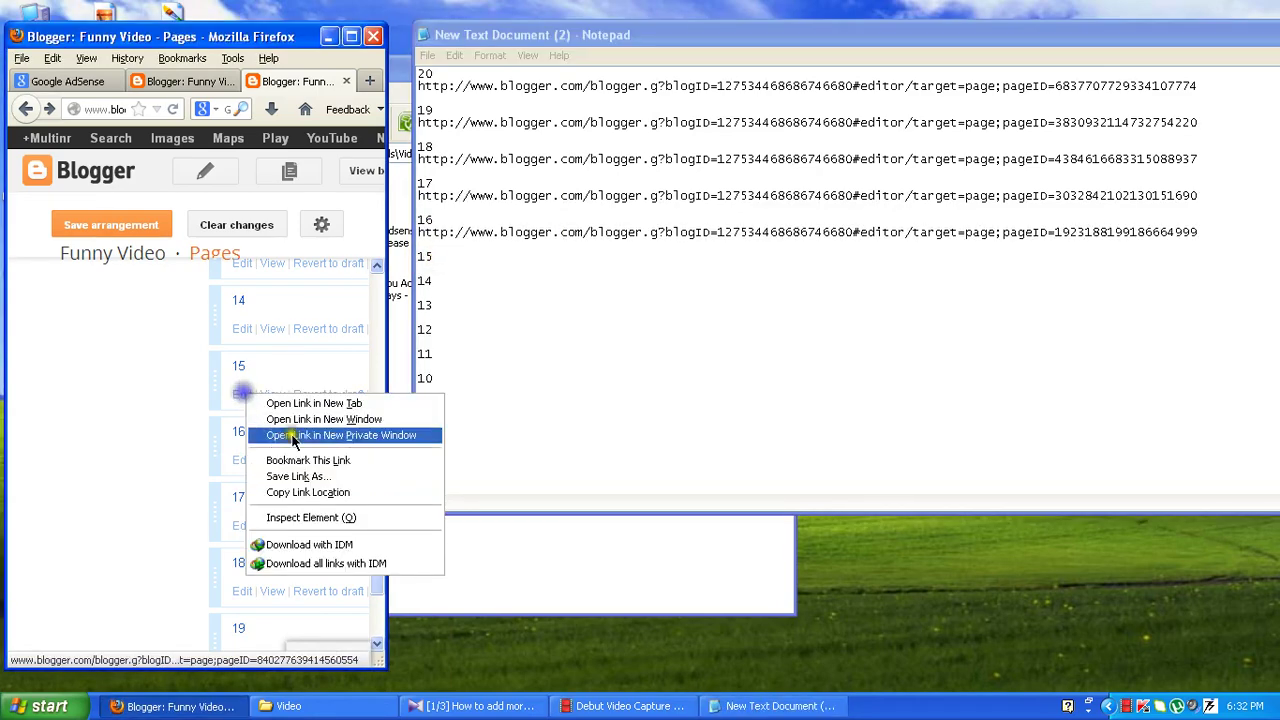
pyautogui.click(300, 491)
pyautogui.click(451, 264)
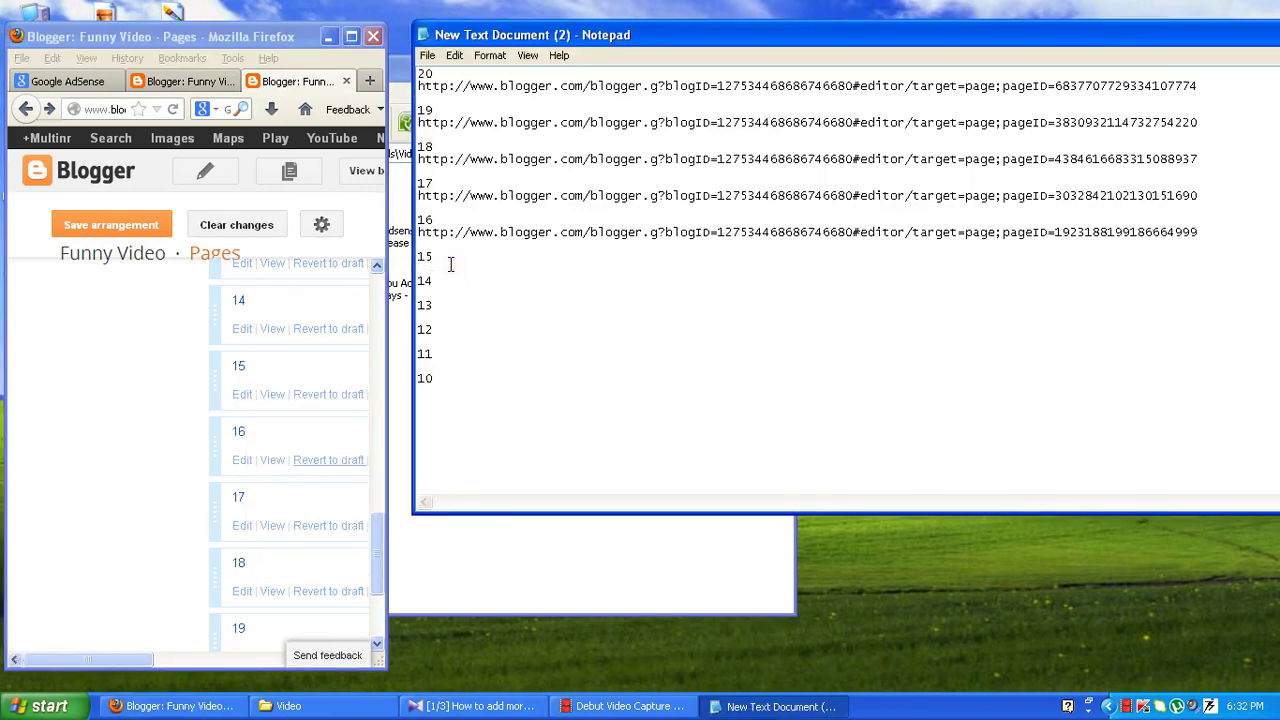
pyautogui.press('Return')
pyautogui.hotkey('ctrl', 'v')
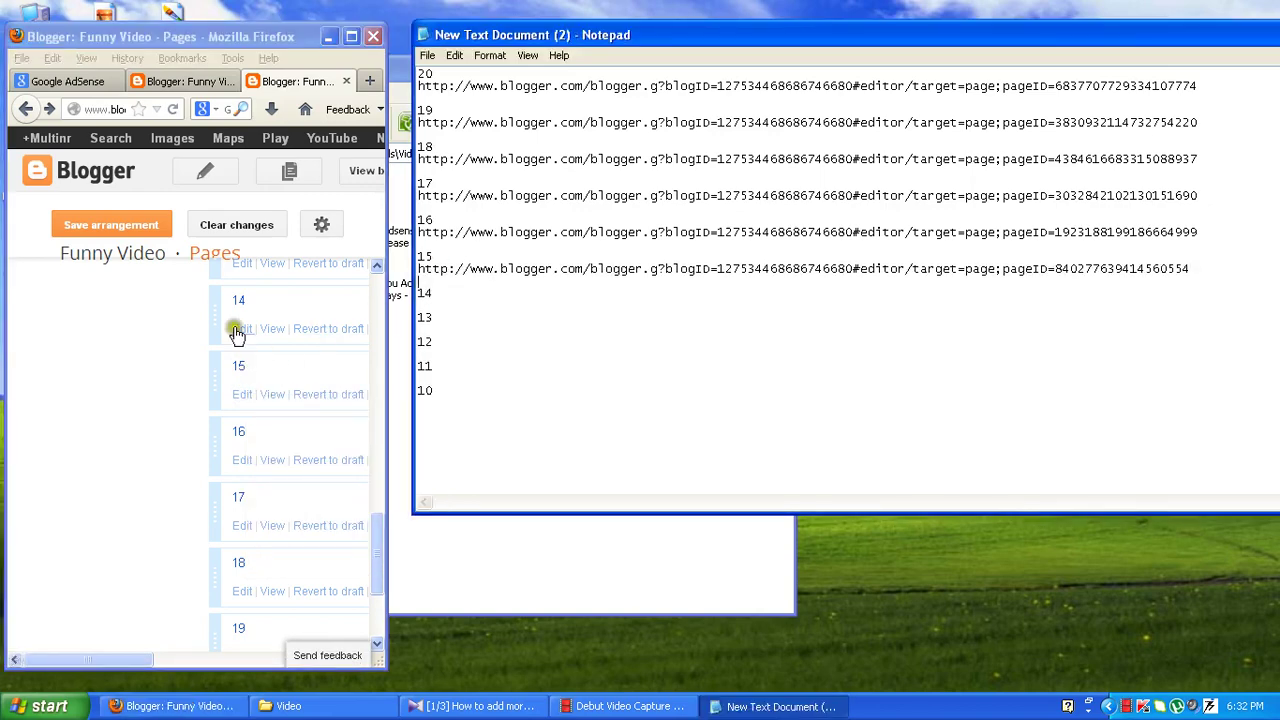
# Copy page 14's Edit link onto a new line under the heading 14 in Notepad.
pyautogui.rightClick(237, 333)
pyautogui.click(300, 430)
pyautogui.click(435, 291)
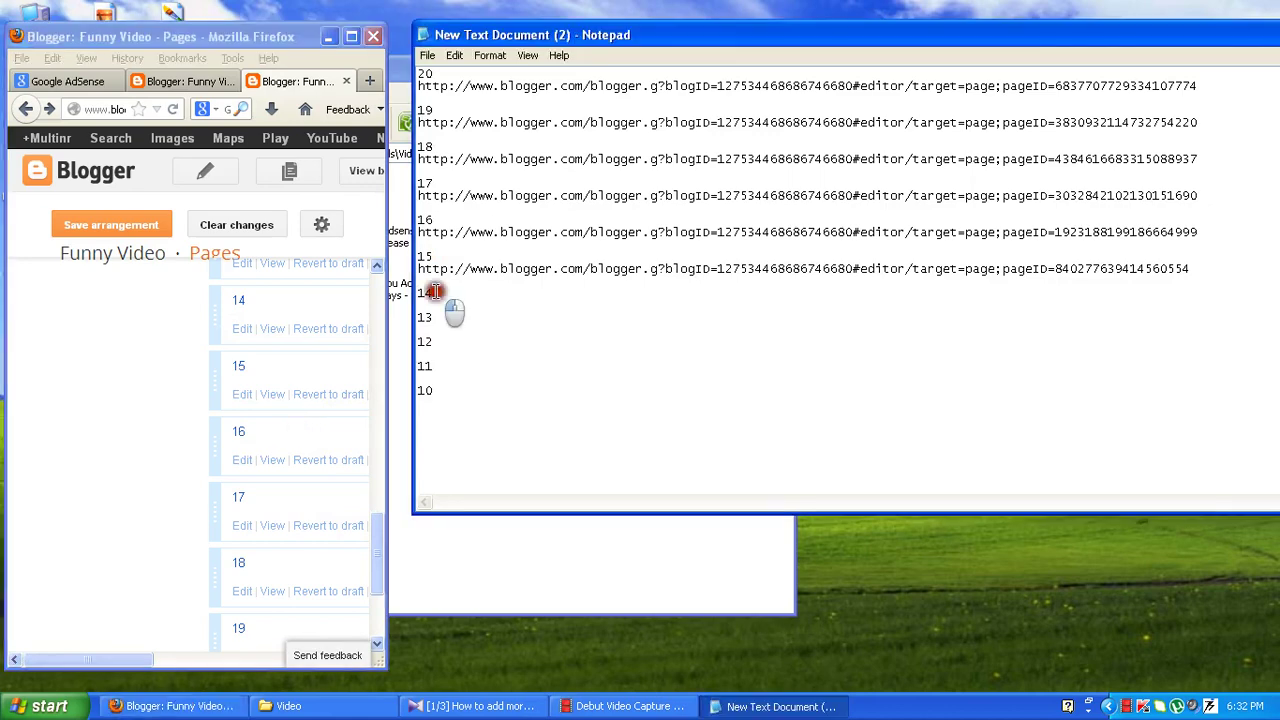
pyautogui.press('Return')
pyautogui.hotkey('ctrl', 'v')
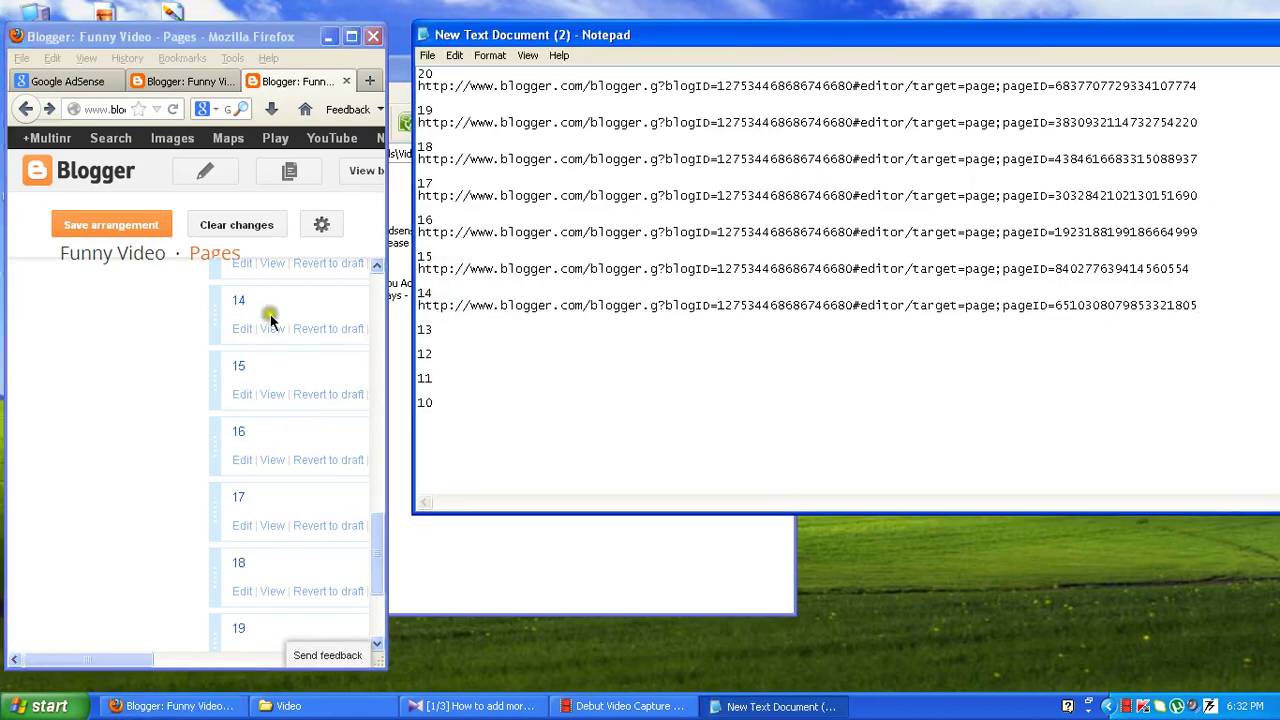
# Copy page 13's Edit link onto a new line under the heading 13 in Notepad.
pyautogui.moveTo(374, 521); pyautogui.dragTo(375, 478)
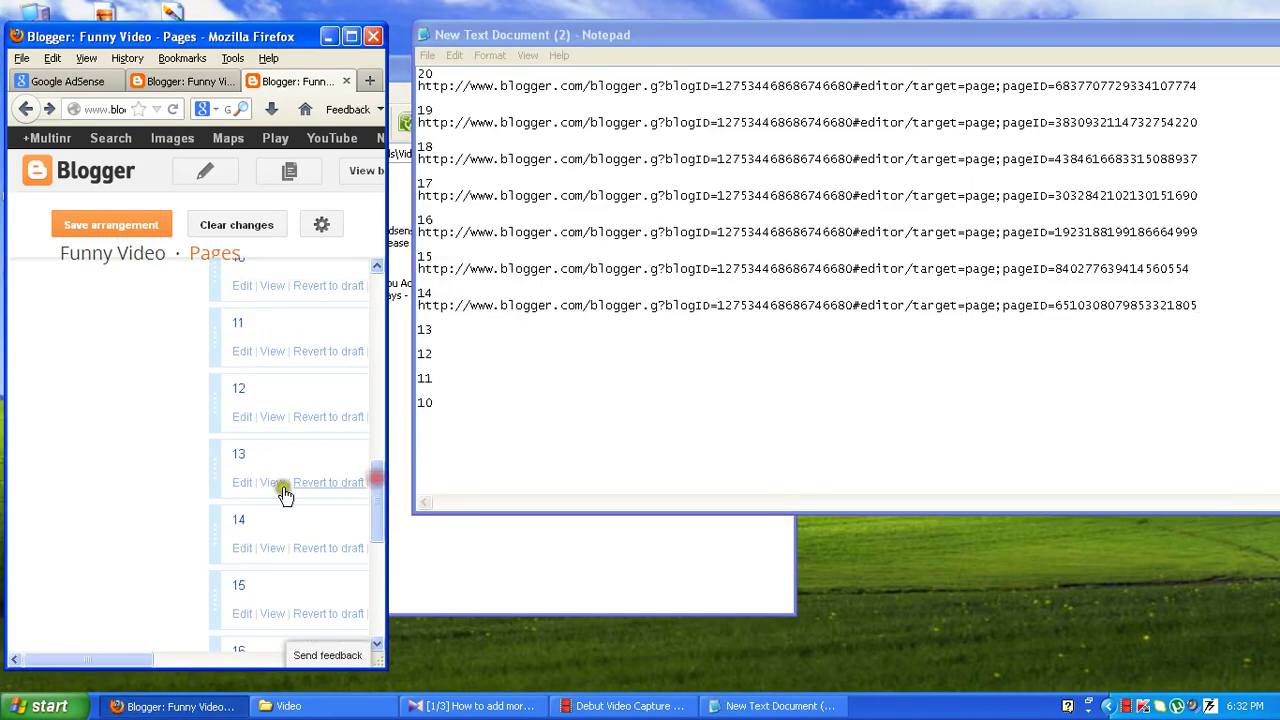
pyautogui.rightClick(244, 484)
pyautogui.click(322, 580)
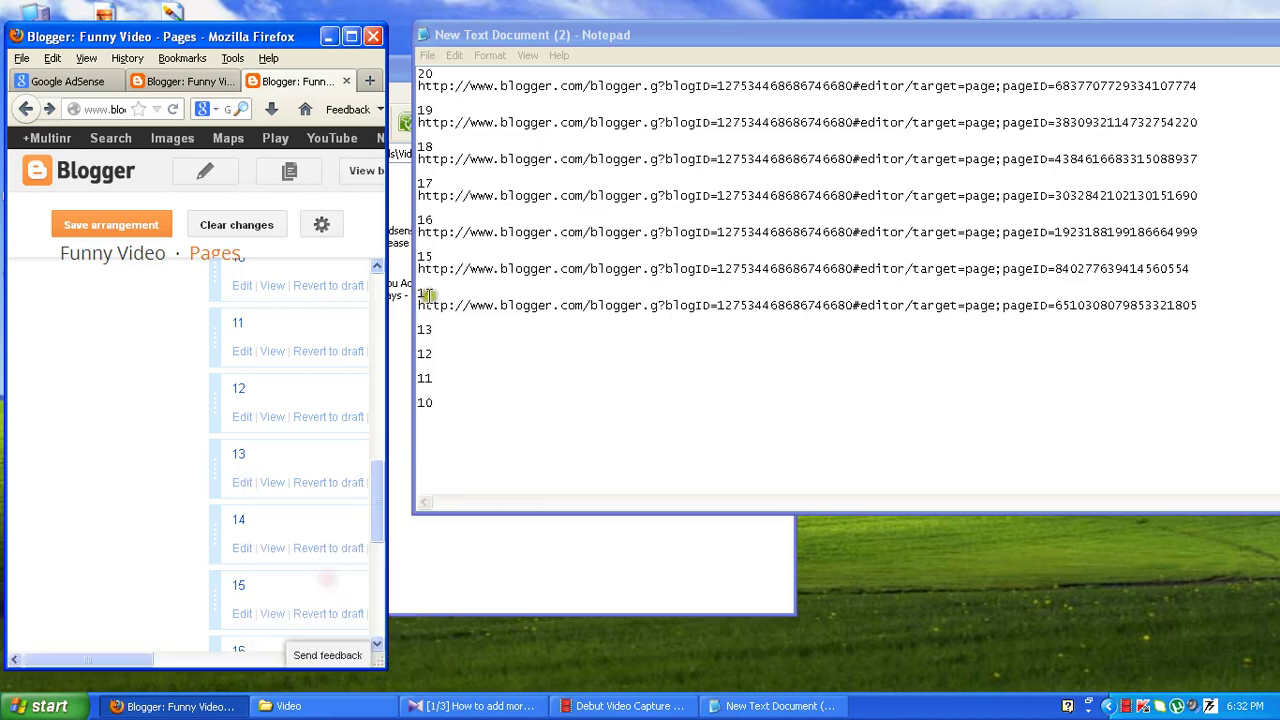
pyautogui.click(452, 330)
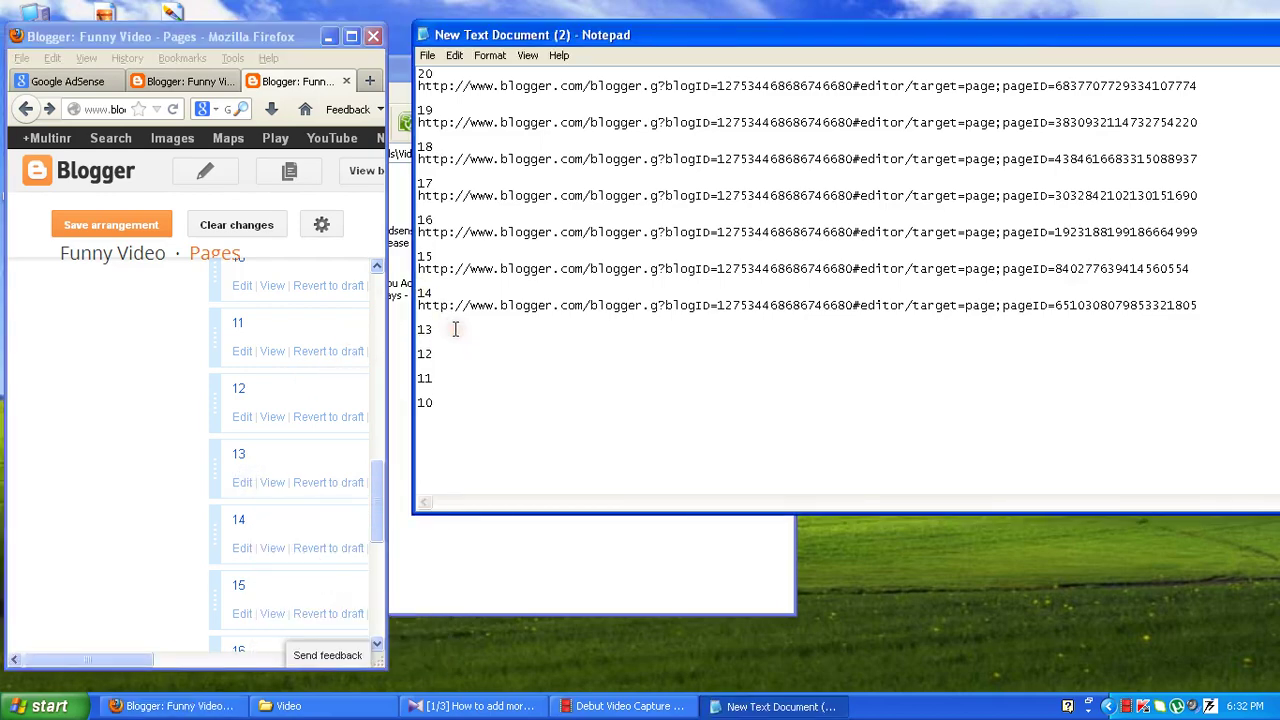
pyautogui.press('Return')
pyautogui.hotkey('ctrl', 'v')
# Copy page 12's Edit link onto a new line under the heading 12 in Notepad.
pyautogui.click(430, 377)
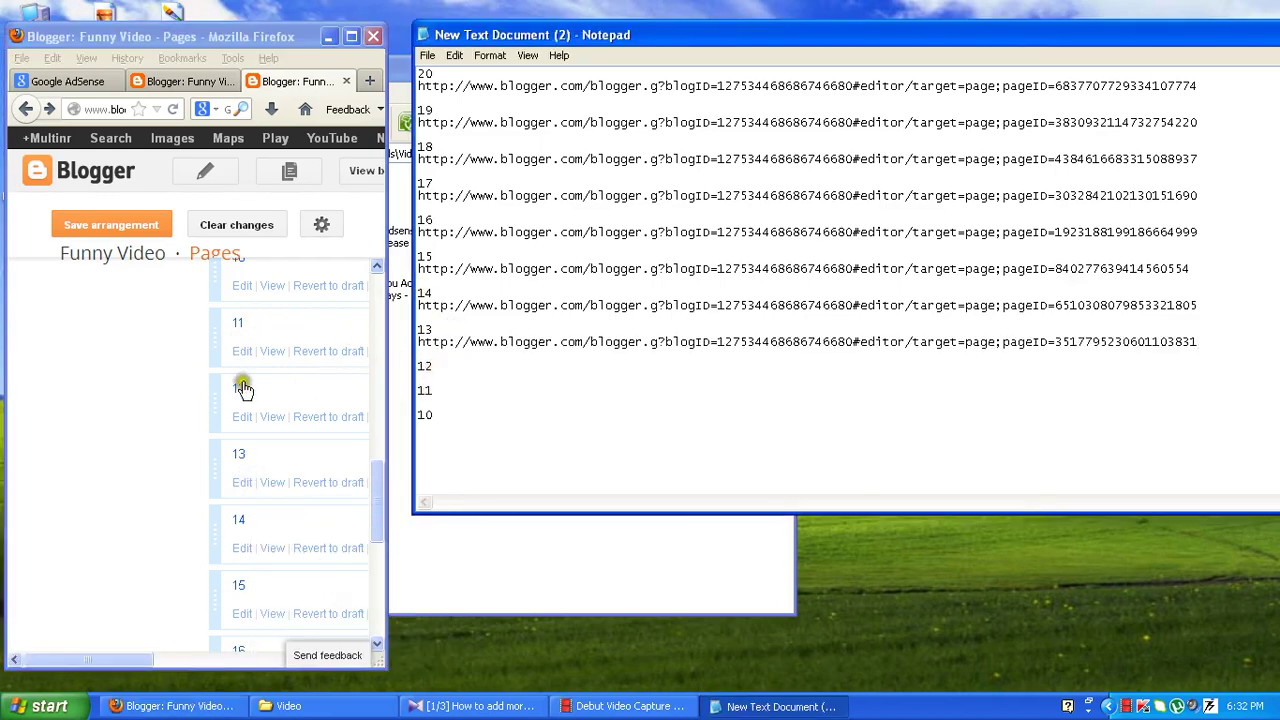
pyautogui.rightClick(244, 419)
pyautogui.click(296, 519)
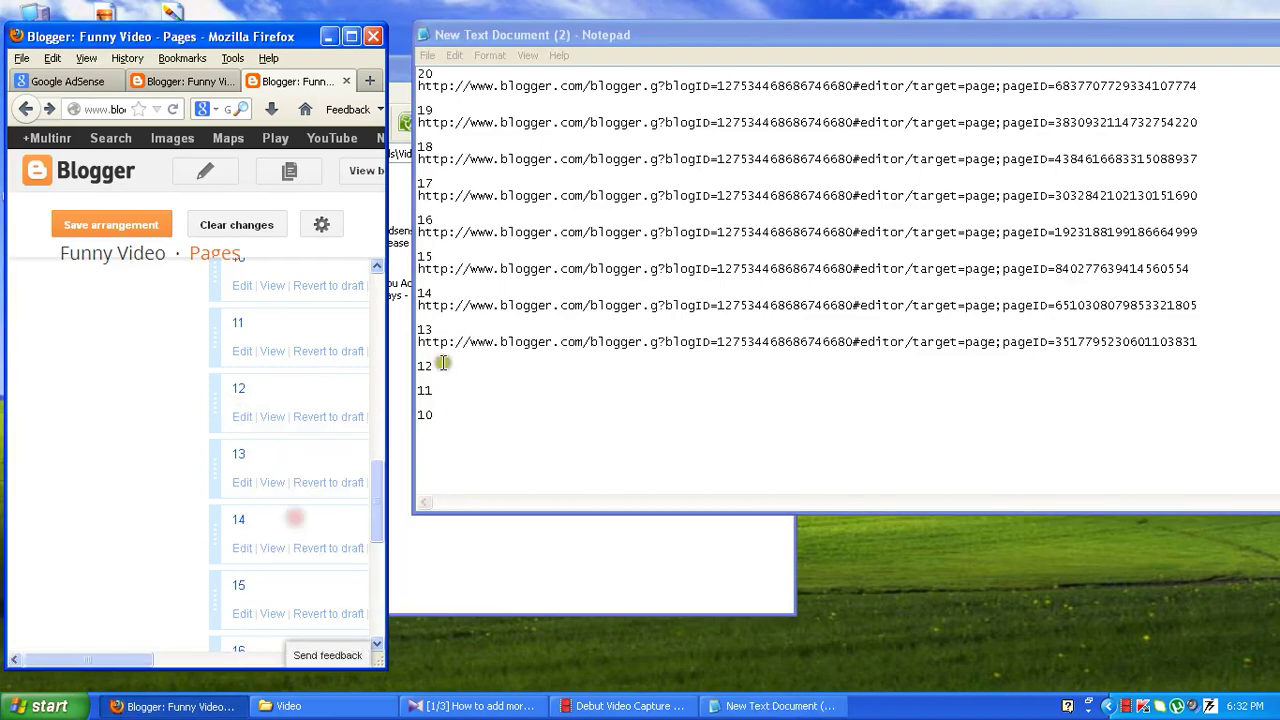
pyautogui.click(440, 362)
pyautogui.press('Return')
pyautogui.hotkey('ctrl', 'v')
# Copy page 11's Edit link onto a new line under the heading 11 in Notepad.
pyautogui.click(262, 459)
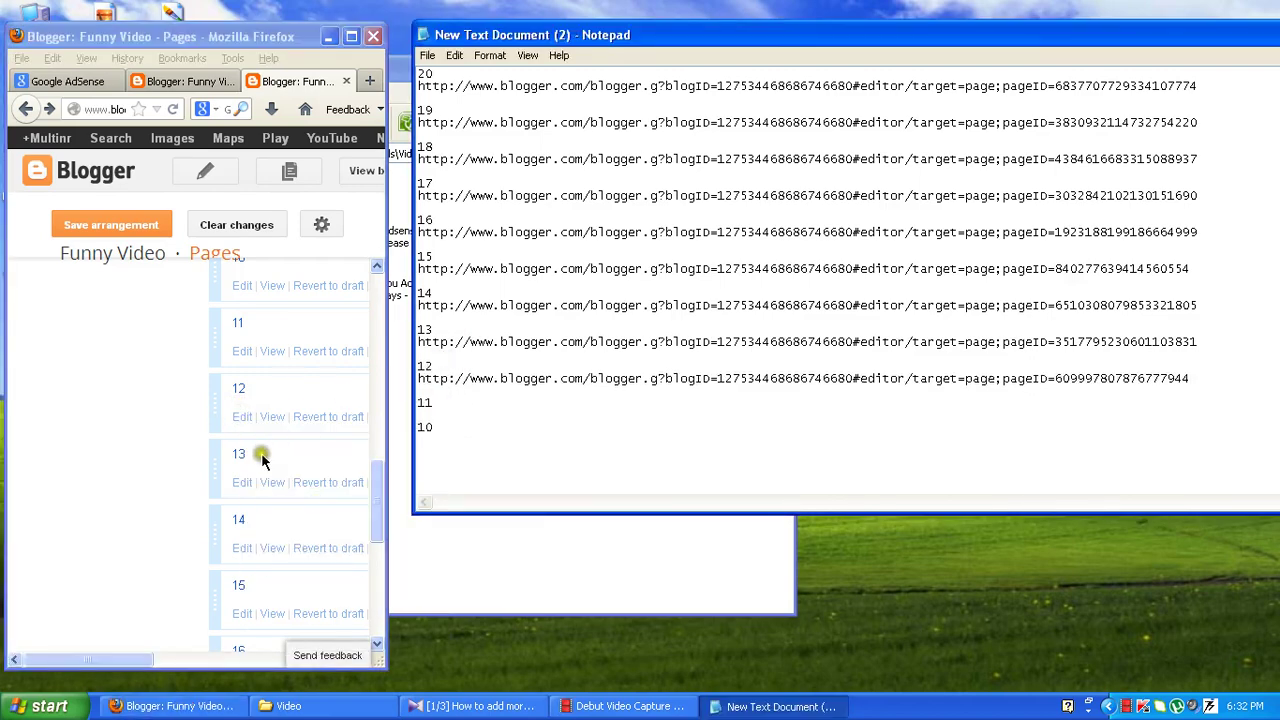
pyautogui.click(255, 348)
pyautogui.rightClick(251, 347)
pyautogui.click(329, 445)
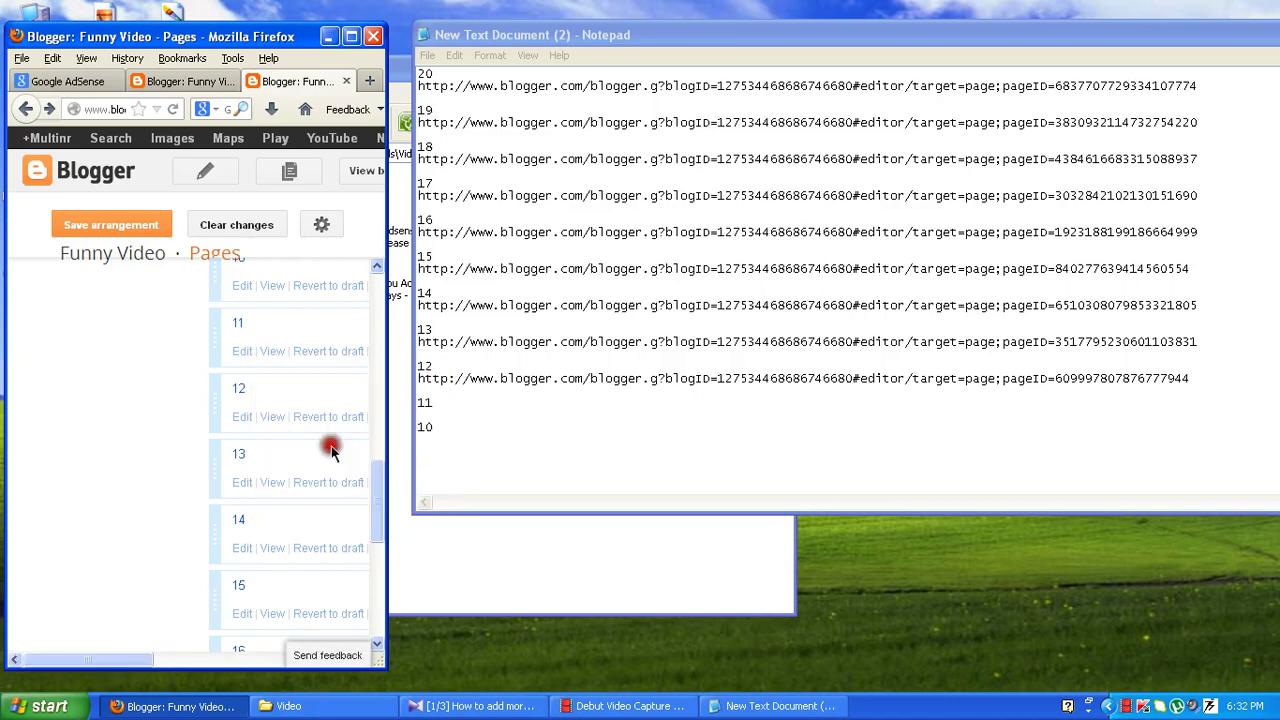
pyautogui.click(435, 402)
pyautogui.press('Return')
pyautogui.hotkey('ctrl', 'v')
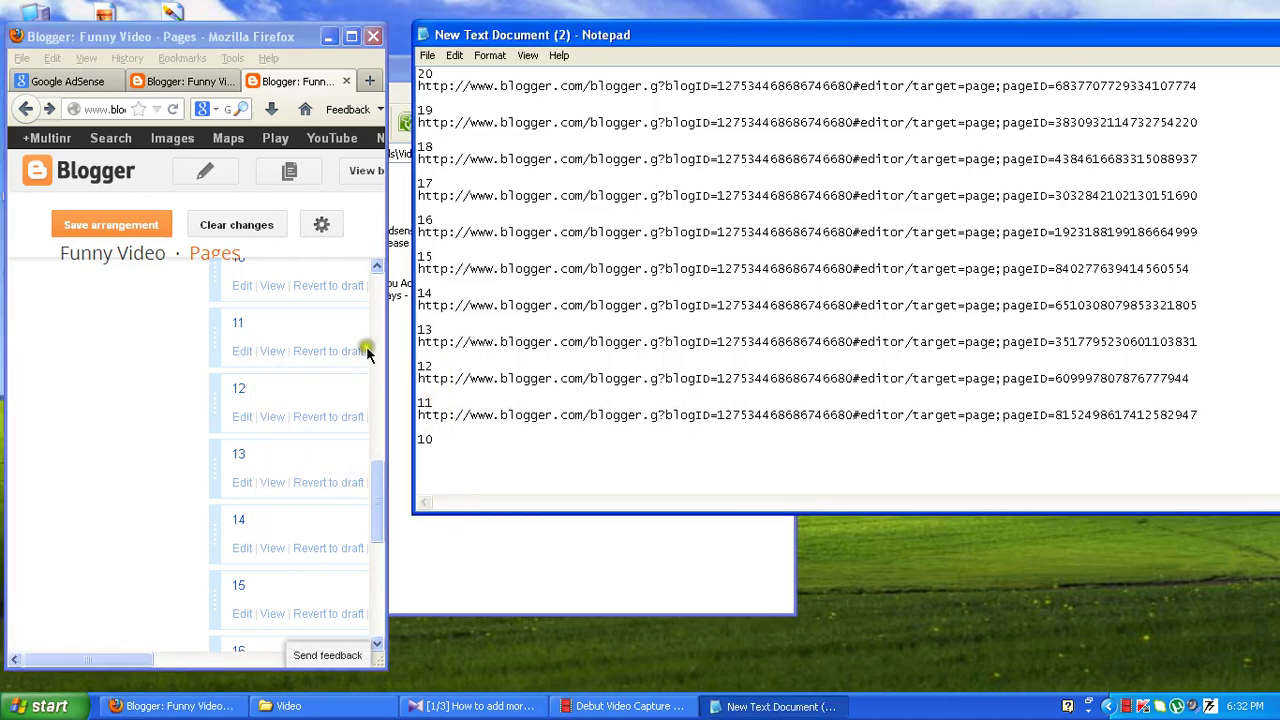
# Copy page 10's Edit link onto a new line under the heading 10 in Notepad.
pyautogui.click(150, 378)
pyautogui.scroll(1, 214, 329)
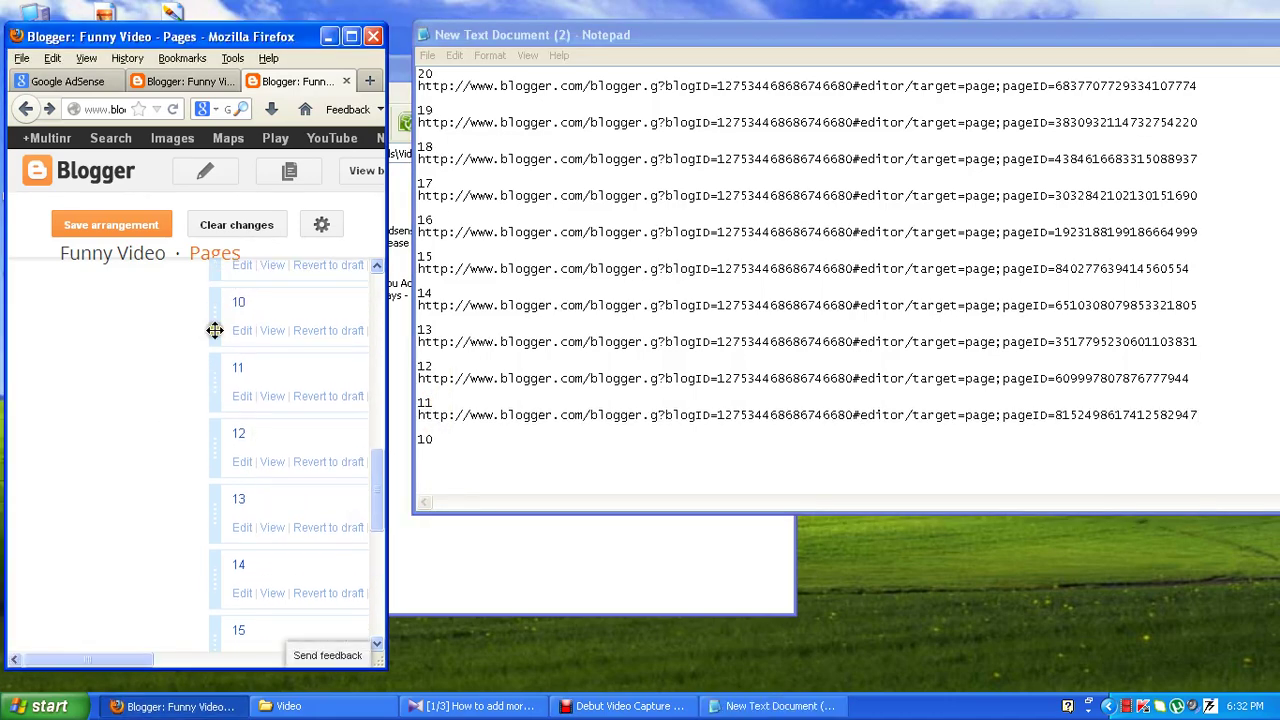
pyautogui.rightClick(245, 335)
pyautogui.click(343, 428)
pyautogui.click(447, 438)
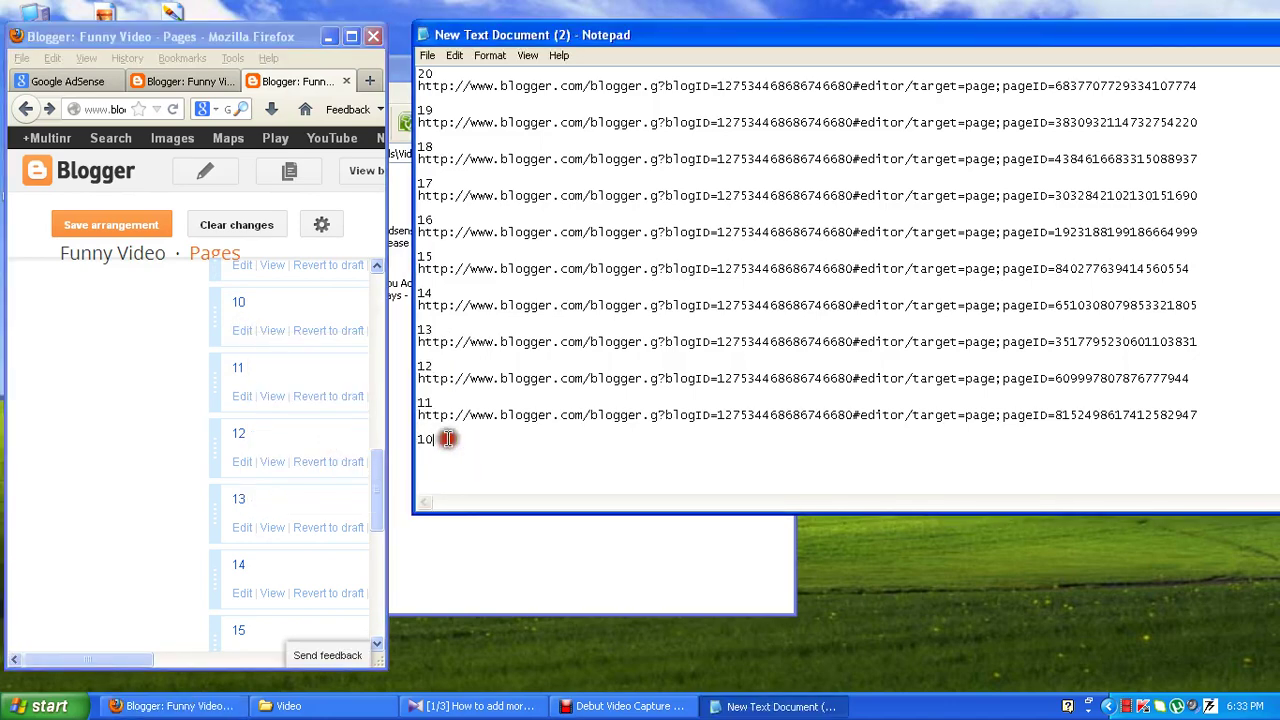
pyautogui.hotkey('ctrl', 'v')
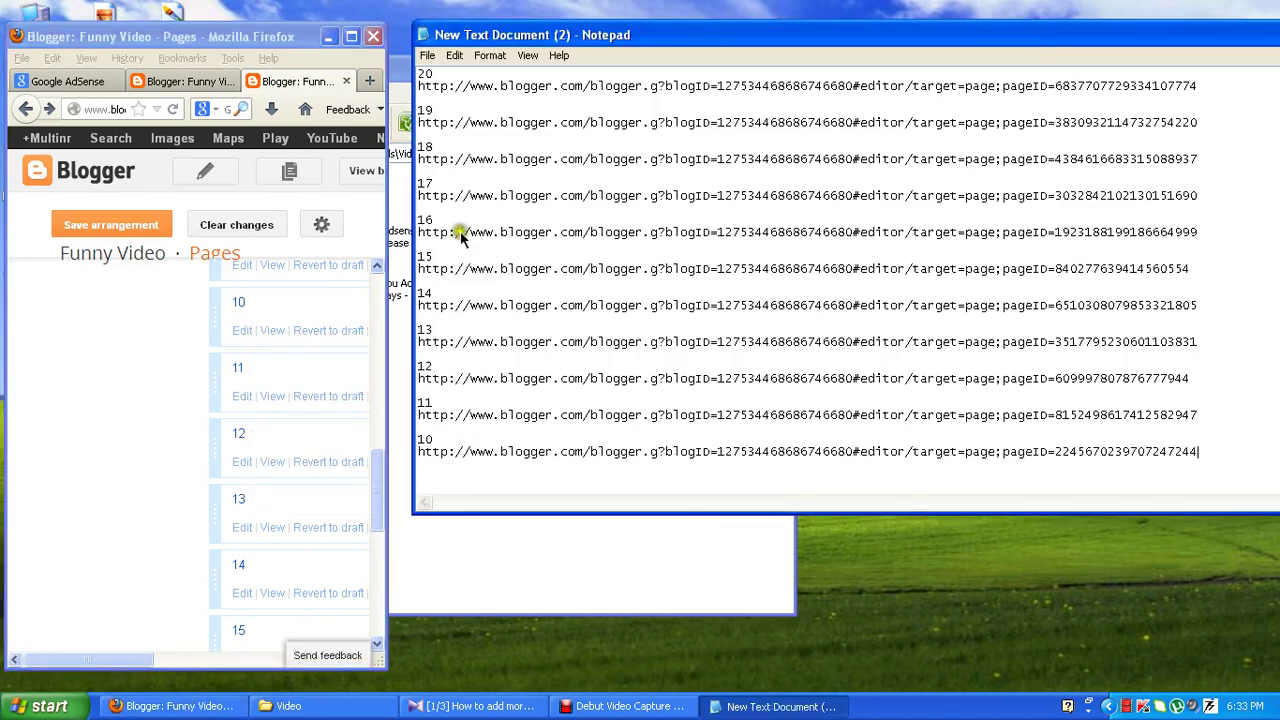
# Maximize the browser window and move the Notepad document over it so the full list of links from 20 to 10 is readable.
pyautogui.click(351, 36)
pyautogui.click(775, 706)
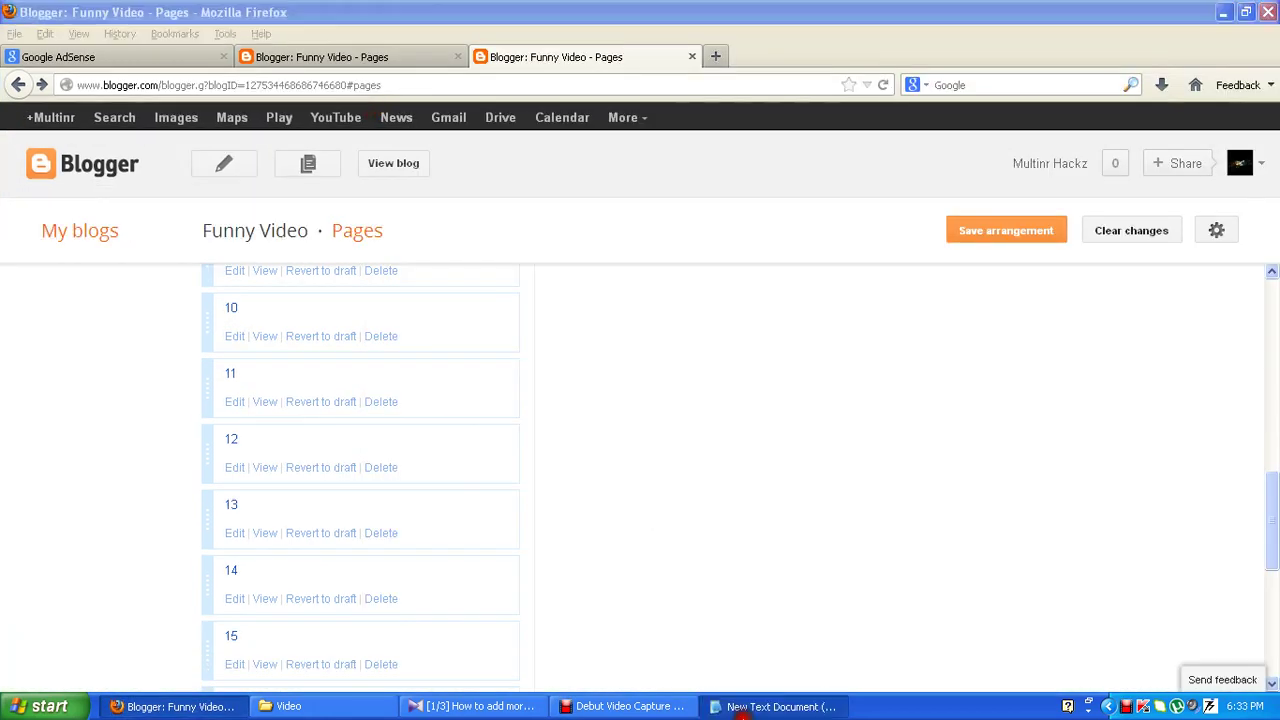
pyautogui.moveTo(830, 30); pyautogui.dragTo(586, 23)
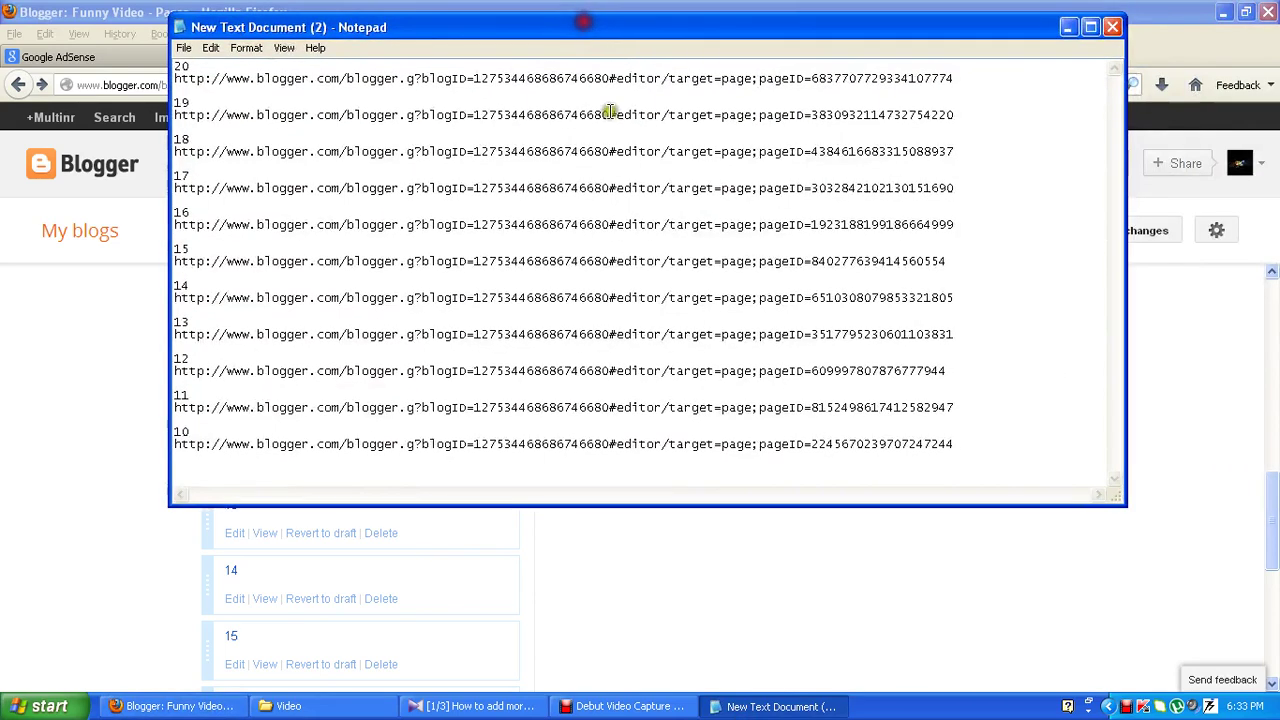
pyautogui.moveTo(174, 65); pyautogui.dragTo(225, 438)
pyautogui.click(198, 468)
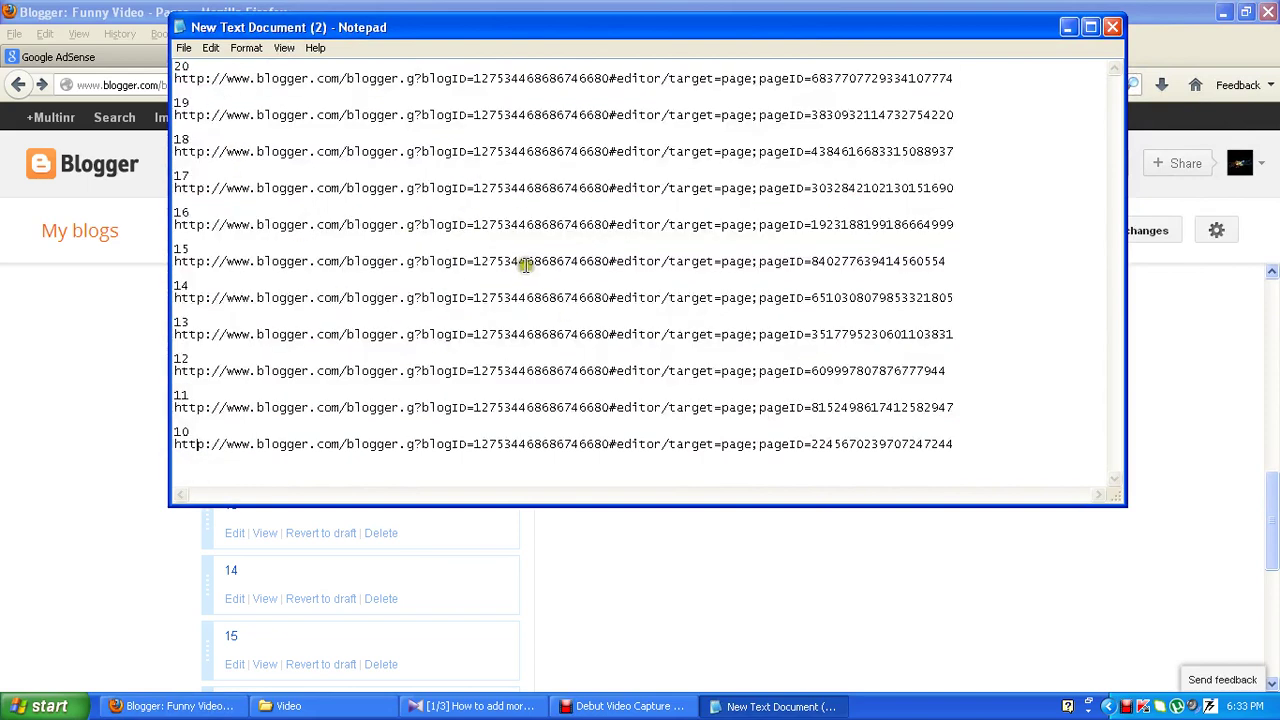
# Return to the Blogger page list and delete page 10, confirming the deletion.
pyautogui.click(1145, 400)
pyautogui.scroll(-4, 435, 600)
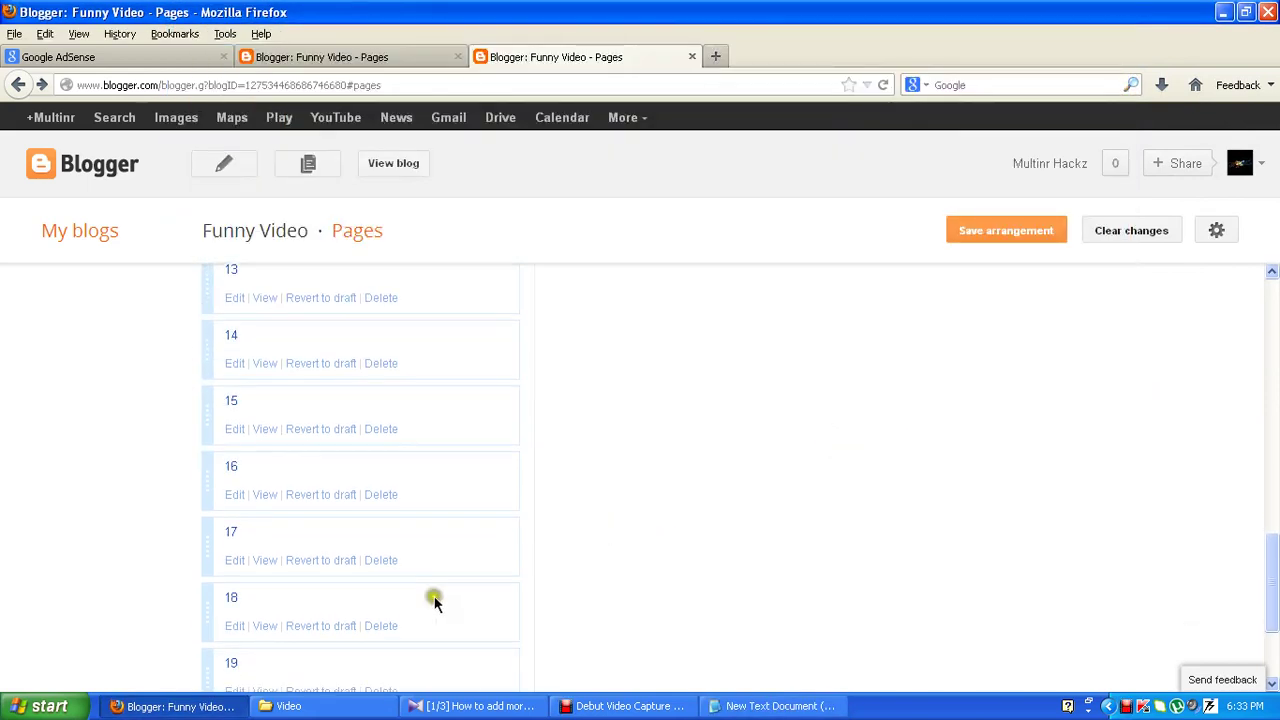
pyautogui.scroll(-3, 435, 600)
pyautogui.scroll(8, 443, 535)
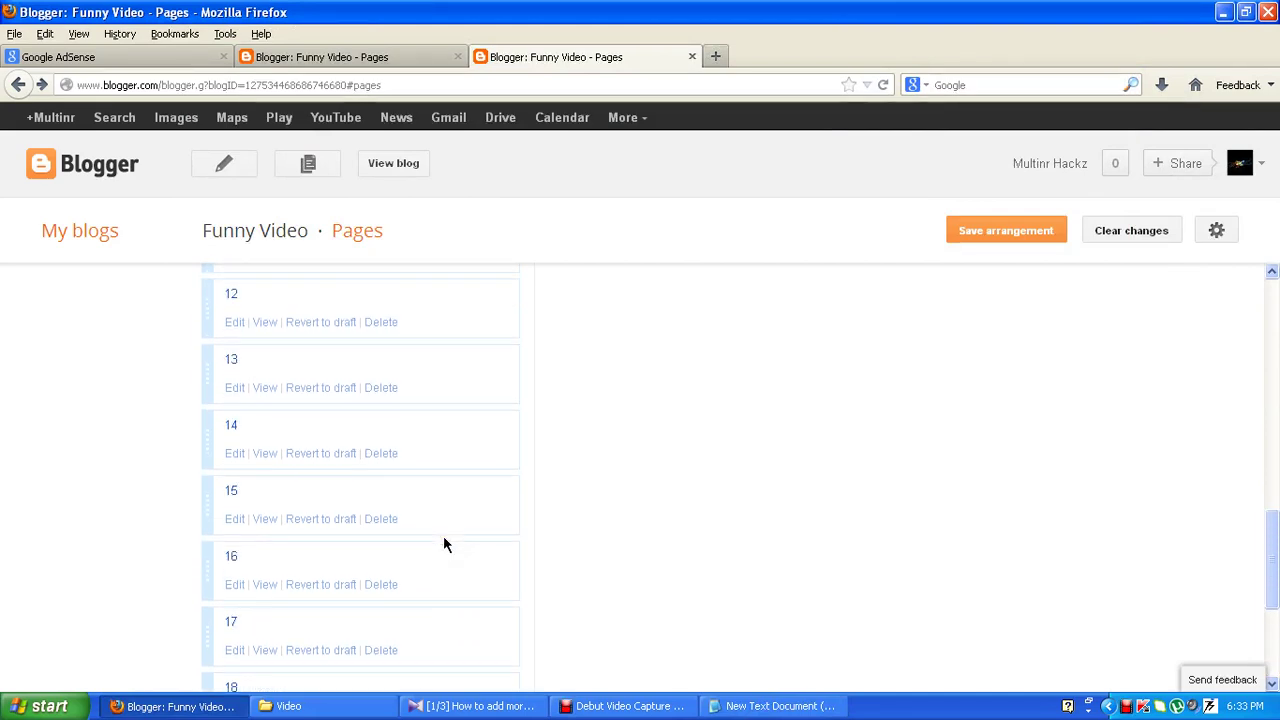
pyautogui.click(372, 433)
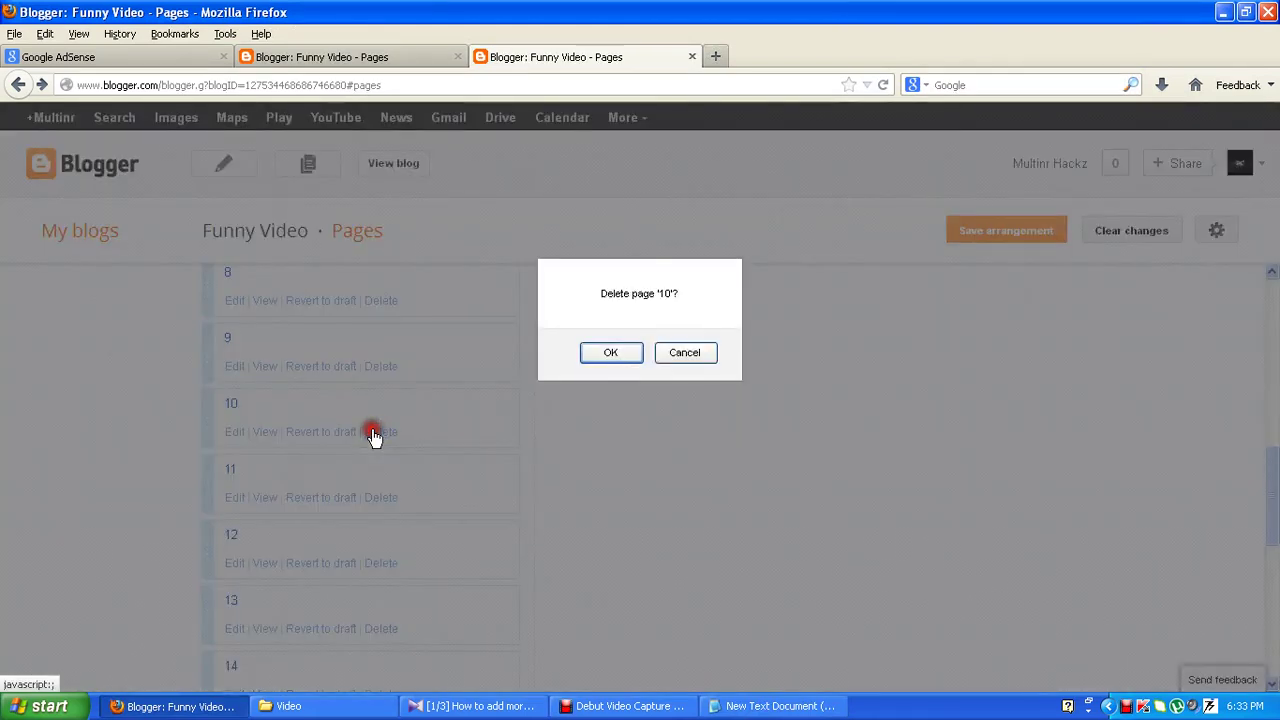
pyautogui.click(638, 363)
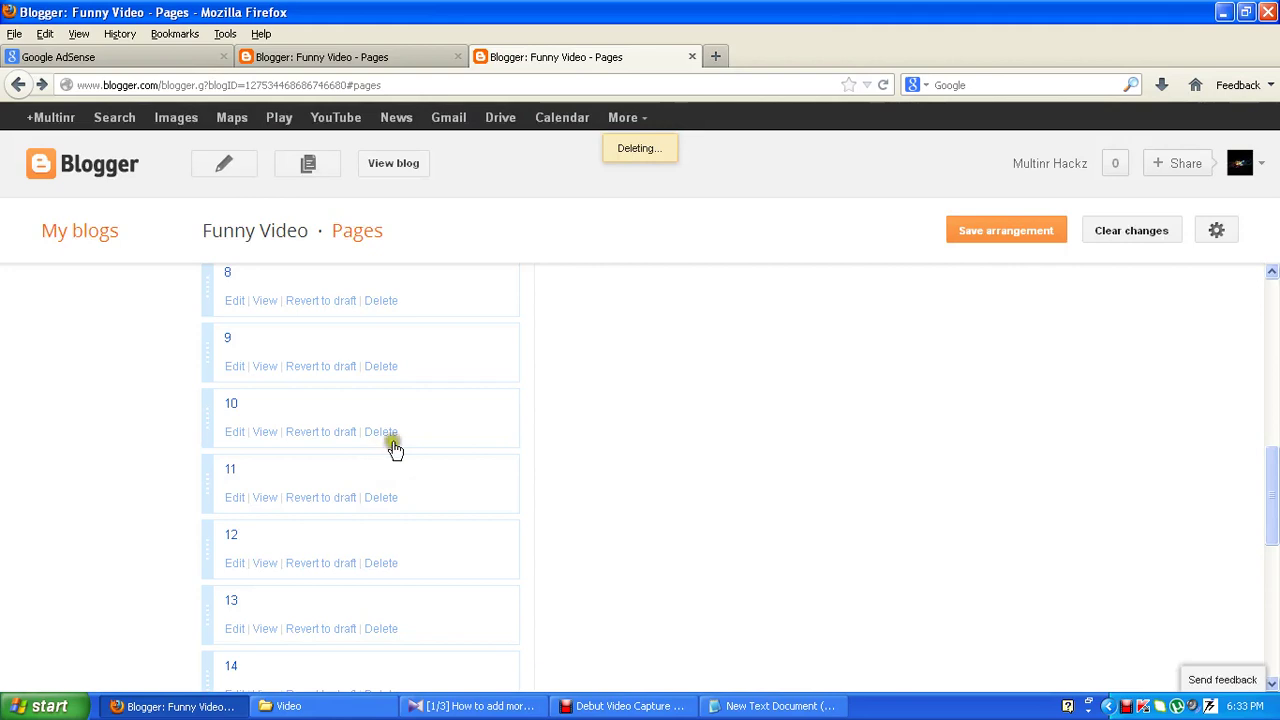
pyautogui.click(348, 439)
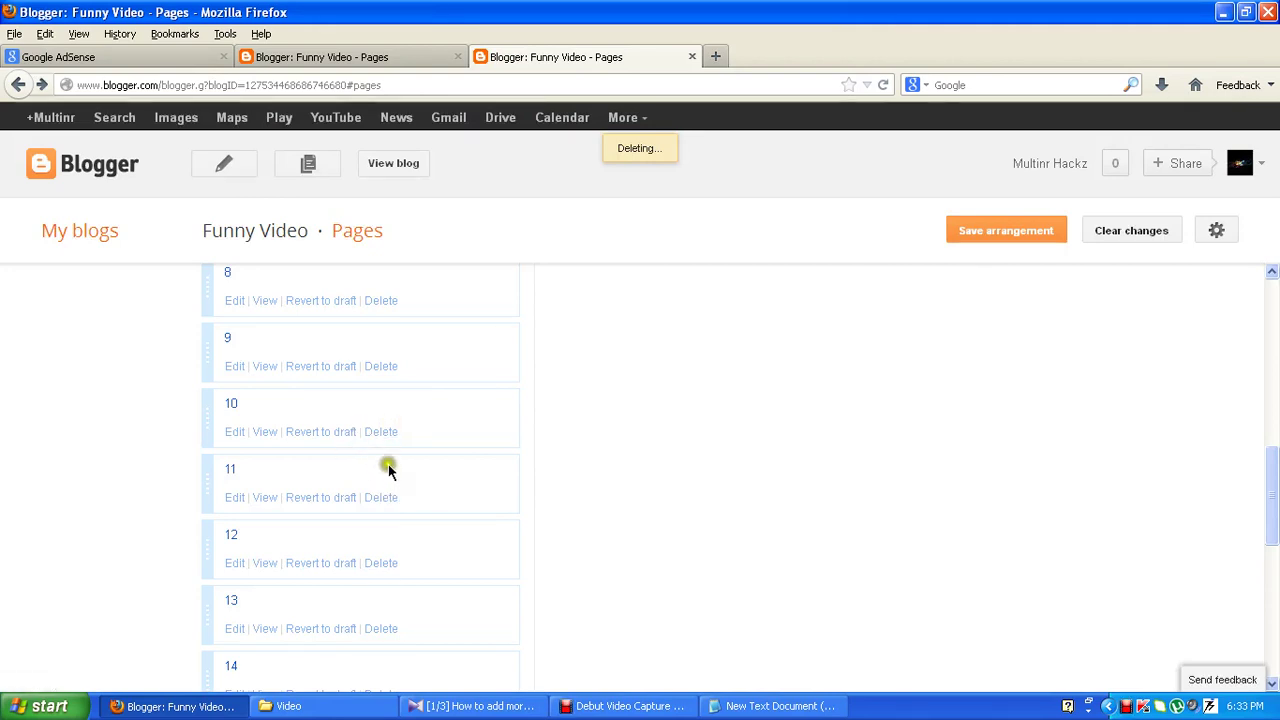
# Delete pages 11, 12 and 13 from the Blogger page list, confirming each deletion.
pyautogui.click(383, 431)
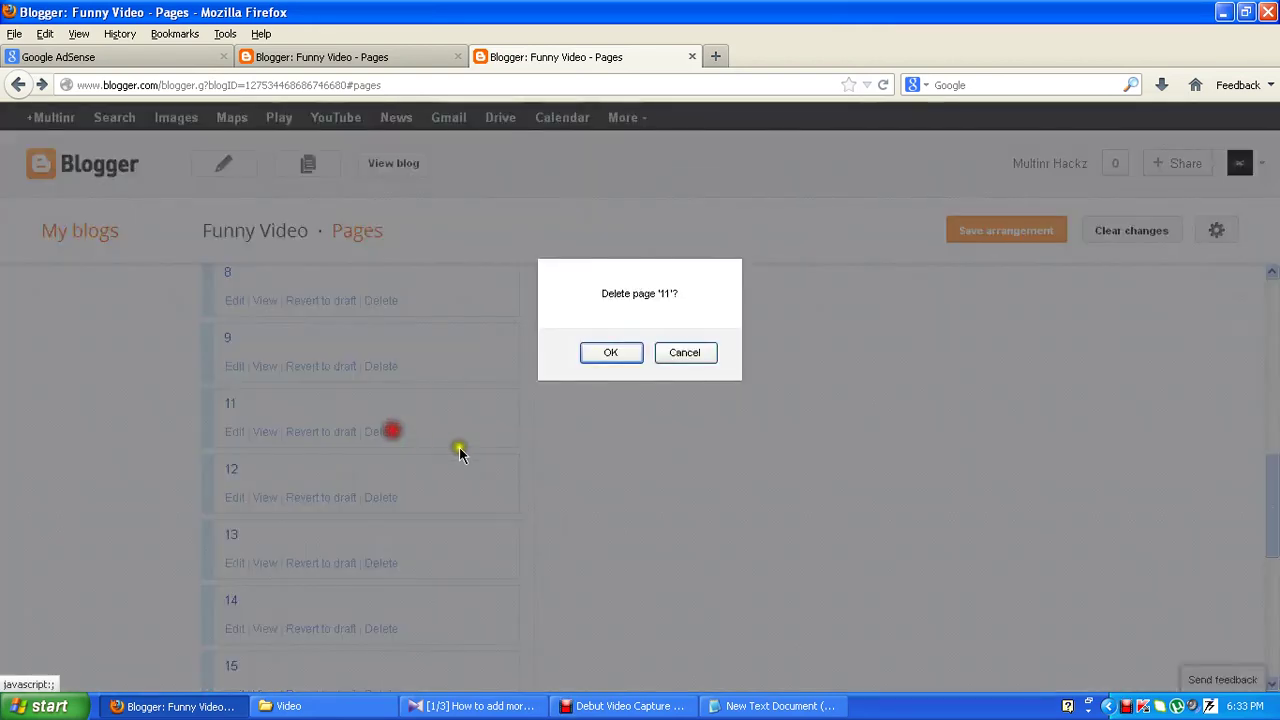
pyautogui.click(626, 356)
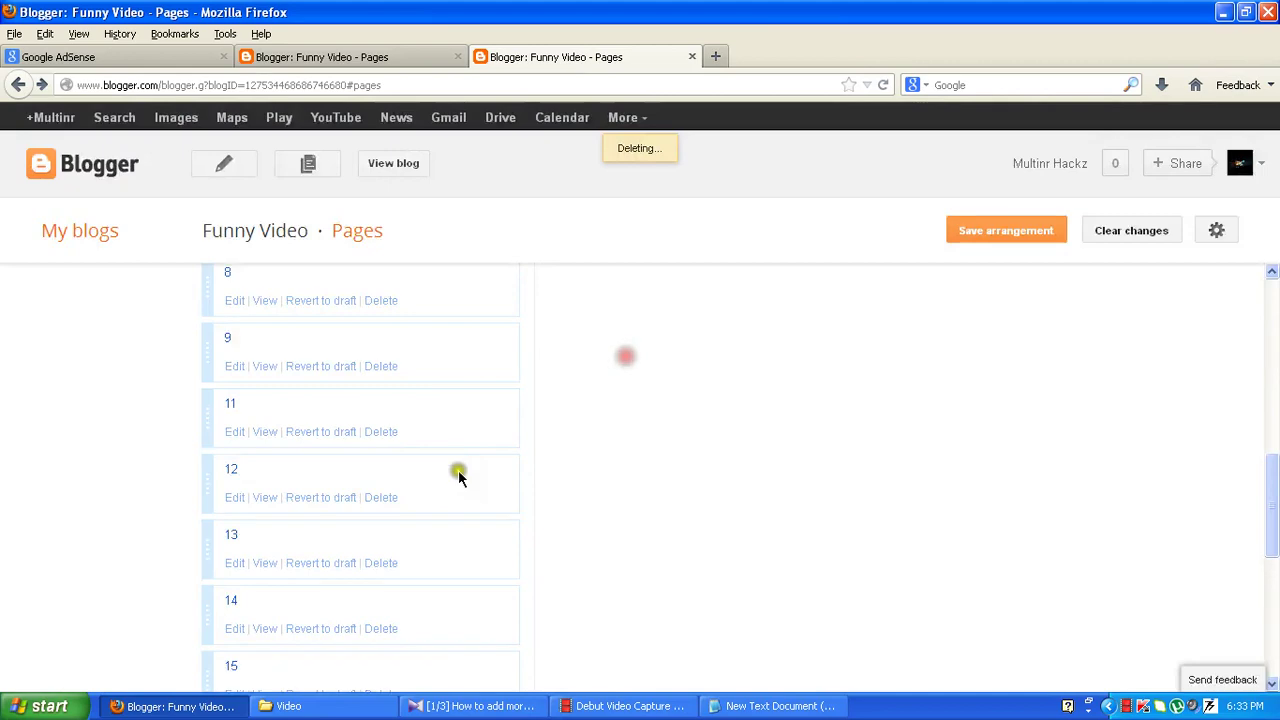
pyautogui.click(383, 431)
pyautogui.click(625, 354)
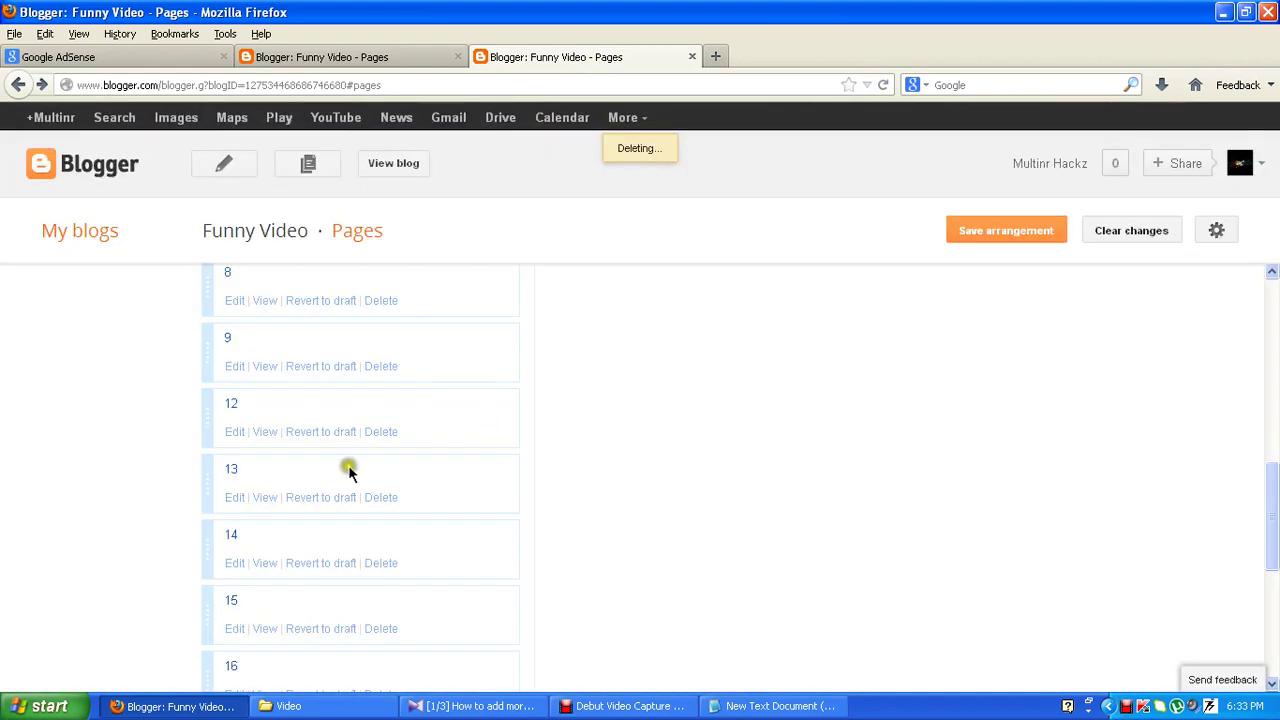
pyautogui.click(385, 437)
pyautogui.click(590, 356)
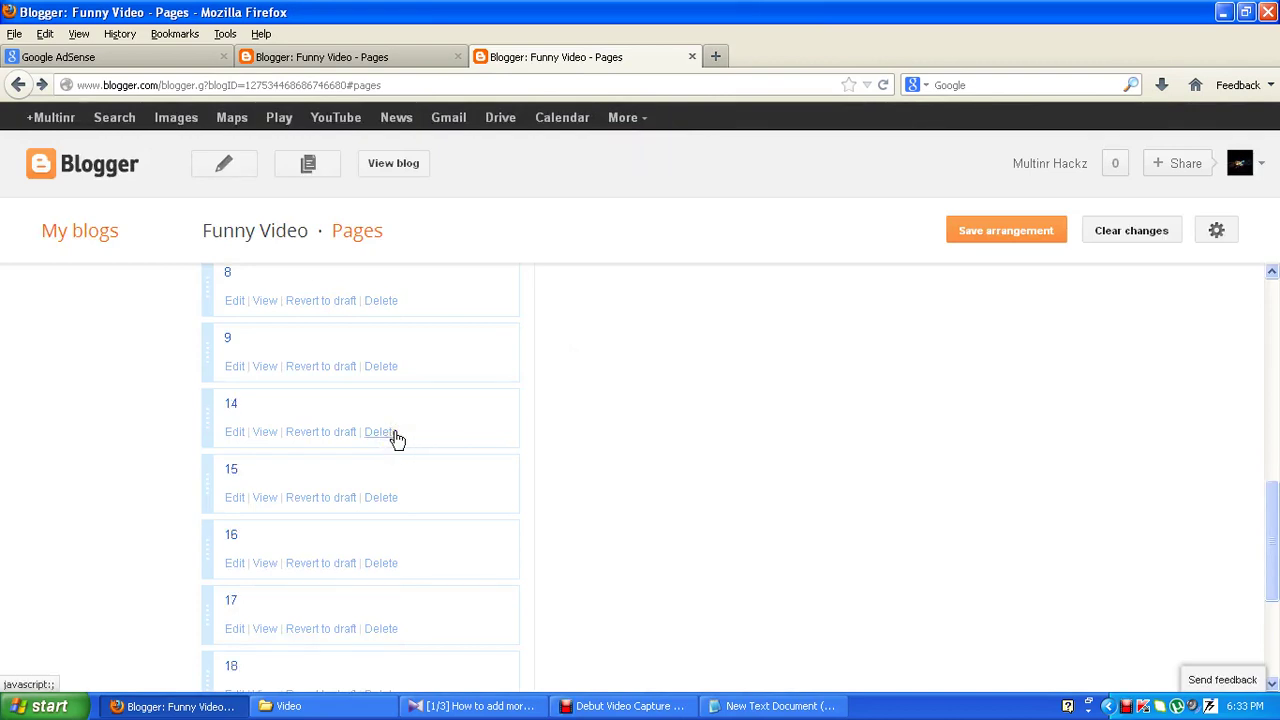
# Delete pages 14, 15 and 16 from the page list, confirming each deletion.
pyautogui.click(391, 433)
pyautogui.click(612, 352)
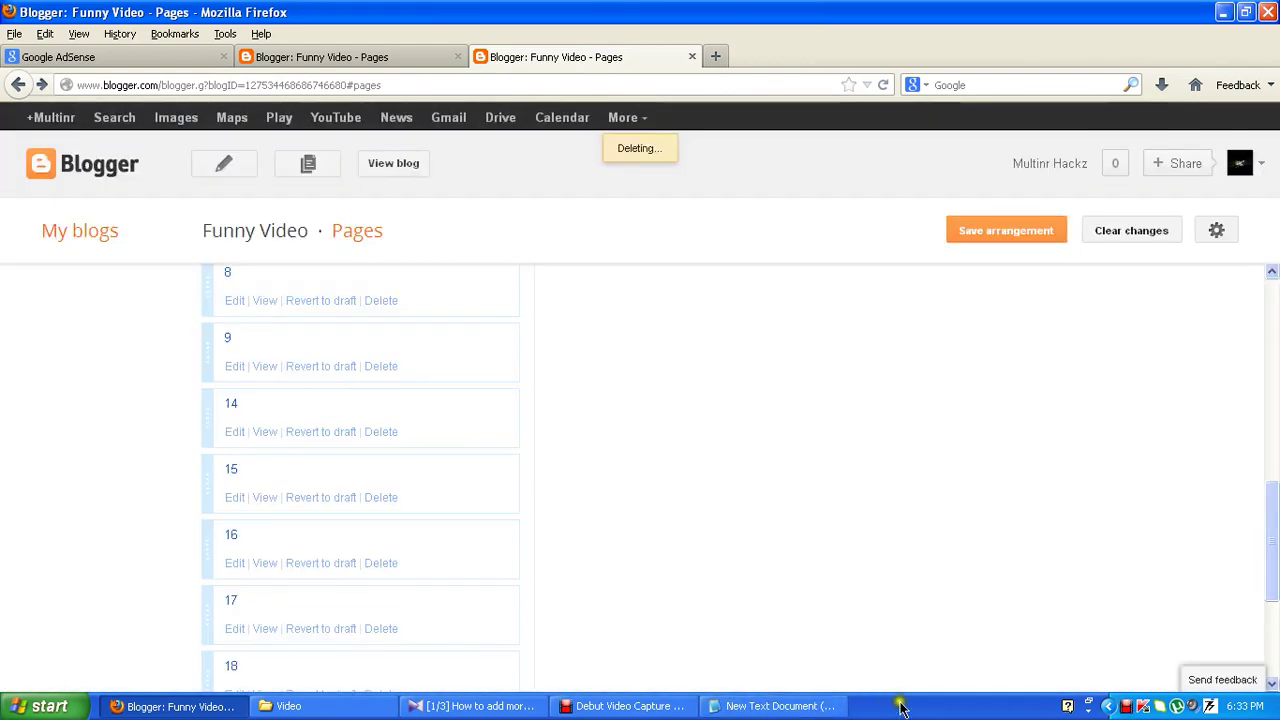
pyautogui.click(381, 434)
pyautogui.click(586, 353)
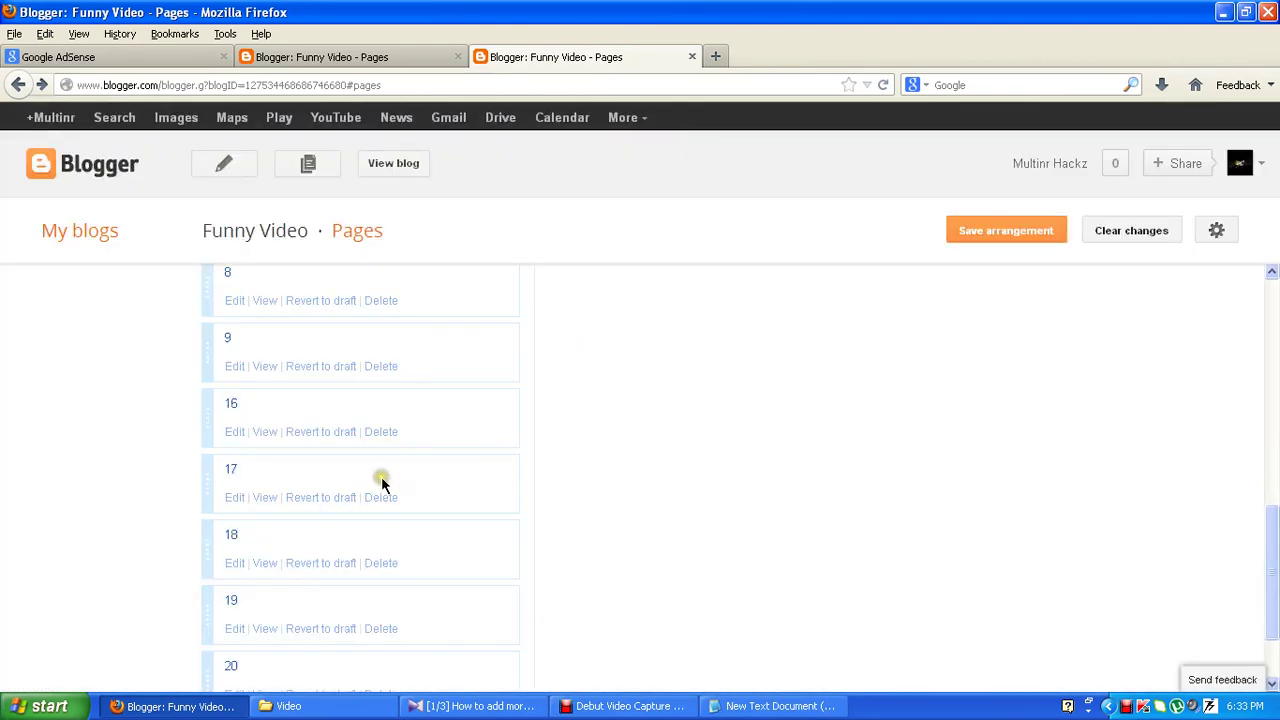
pyautogui.click(381, 434)
pyautogui.click(622, 356)
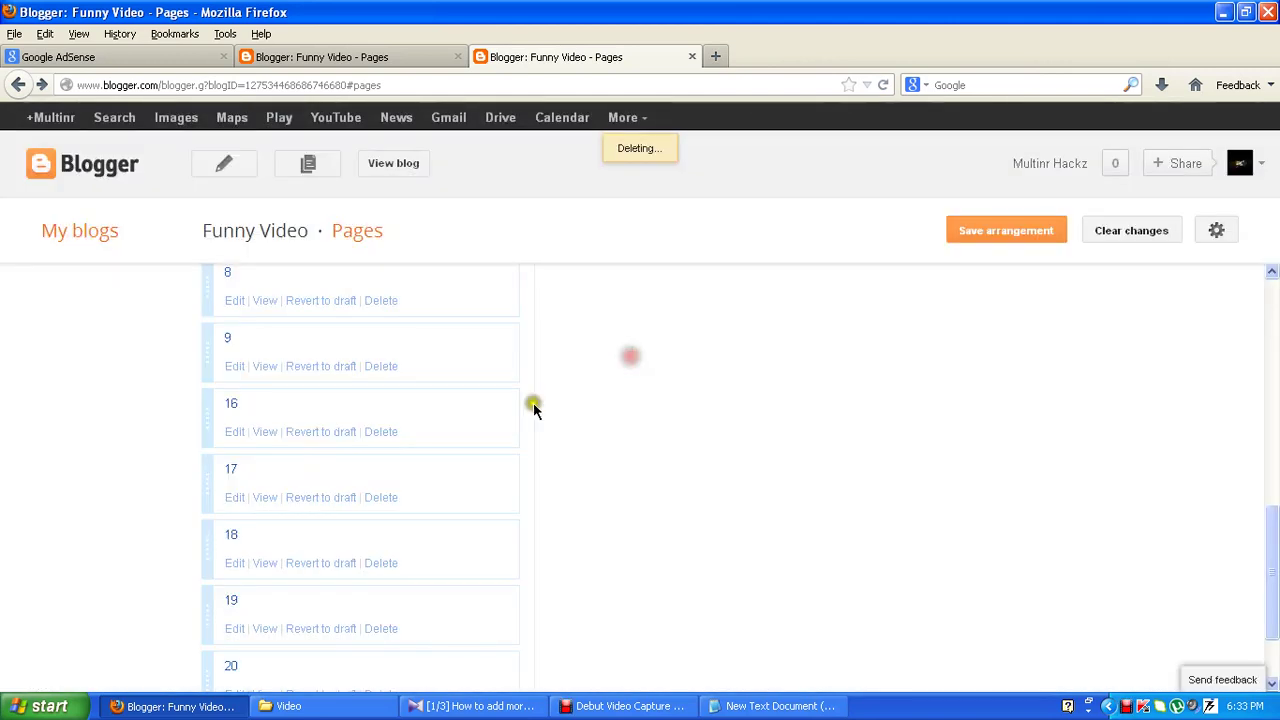
# Delete pages 17 and 18 from the page list, confirming each deletion.
pyautogui.click(384, 432)
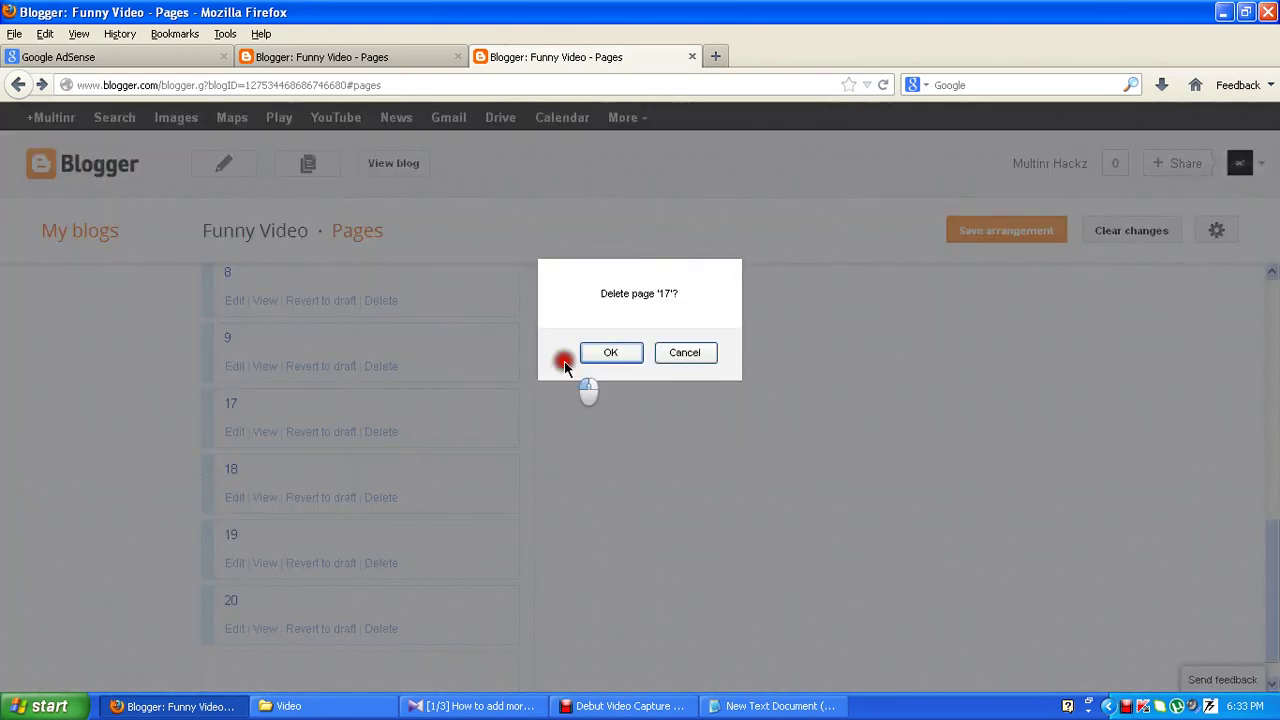
pyautogui.click(609, 354)
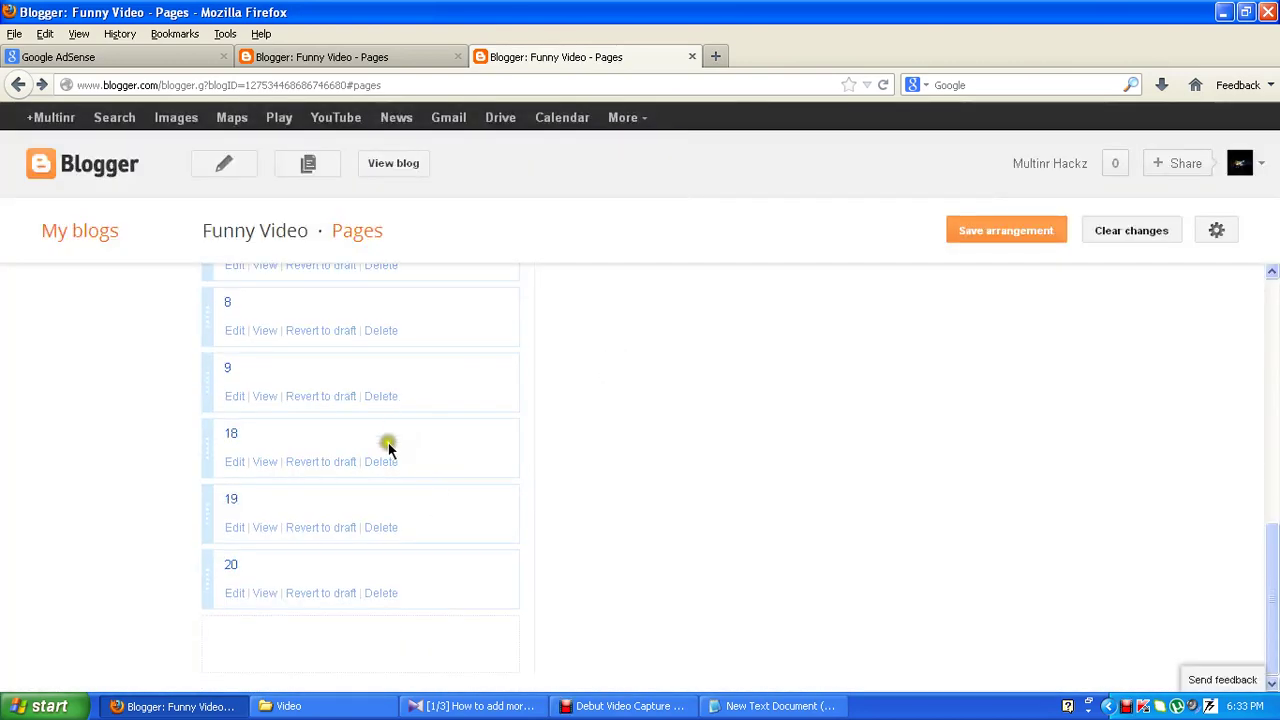
pyautogui.click(386, 455)
pyautogui.click(606, 354)
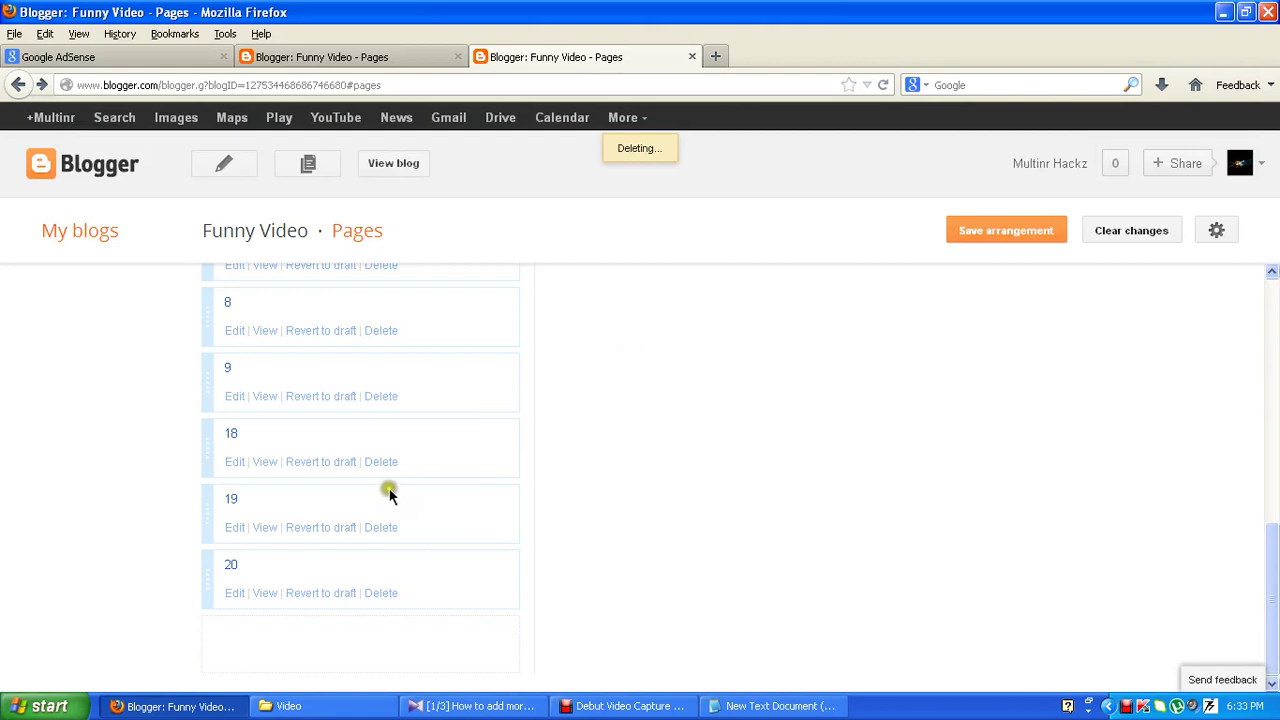
# Cancel the deletion of page 9 and delete pages 19 and 20 instead.
pyautogui.click(388, 459)
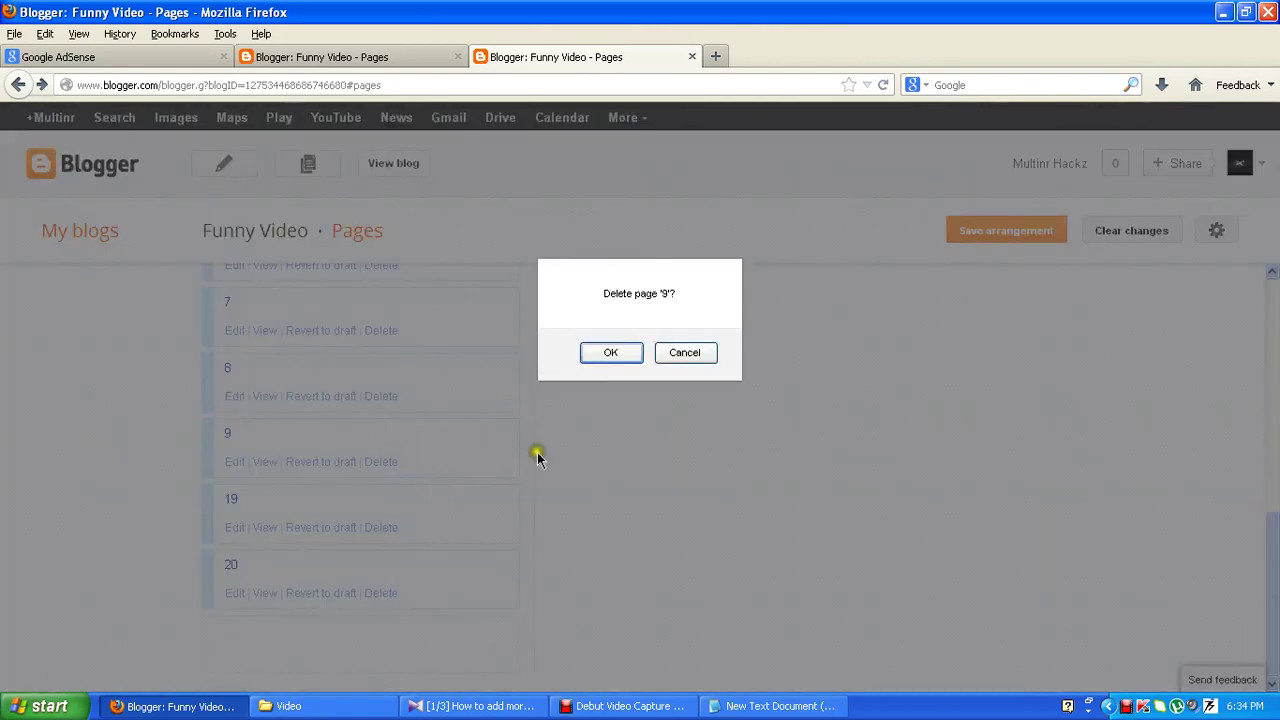
pyautogui.click(686, 354)
pyautogui.click(381, 527)
pyautogui.click(603, 355)
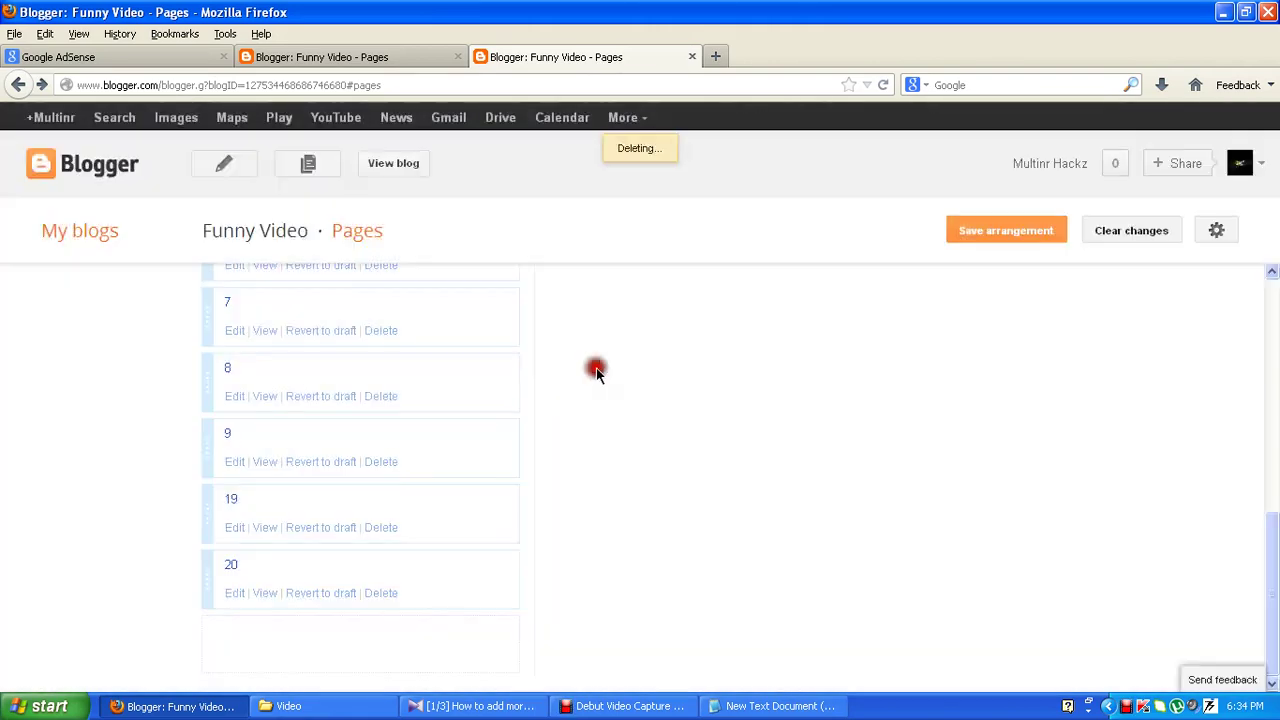
pyautogui.click(380, 593)
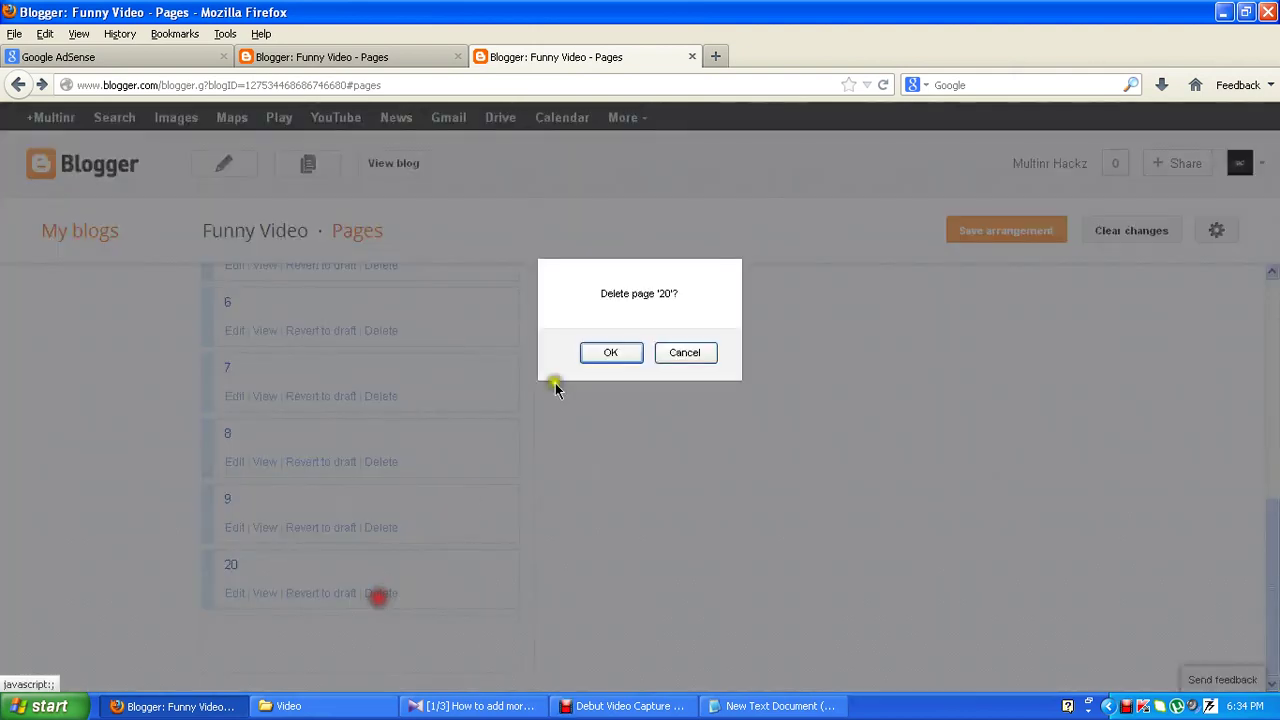
pyautogui.click(609, 350)
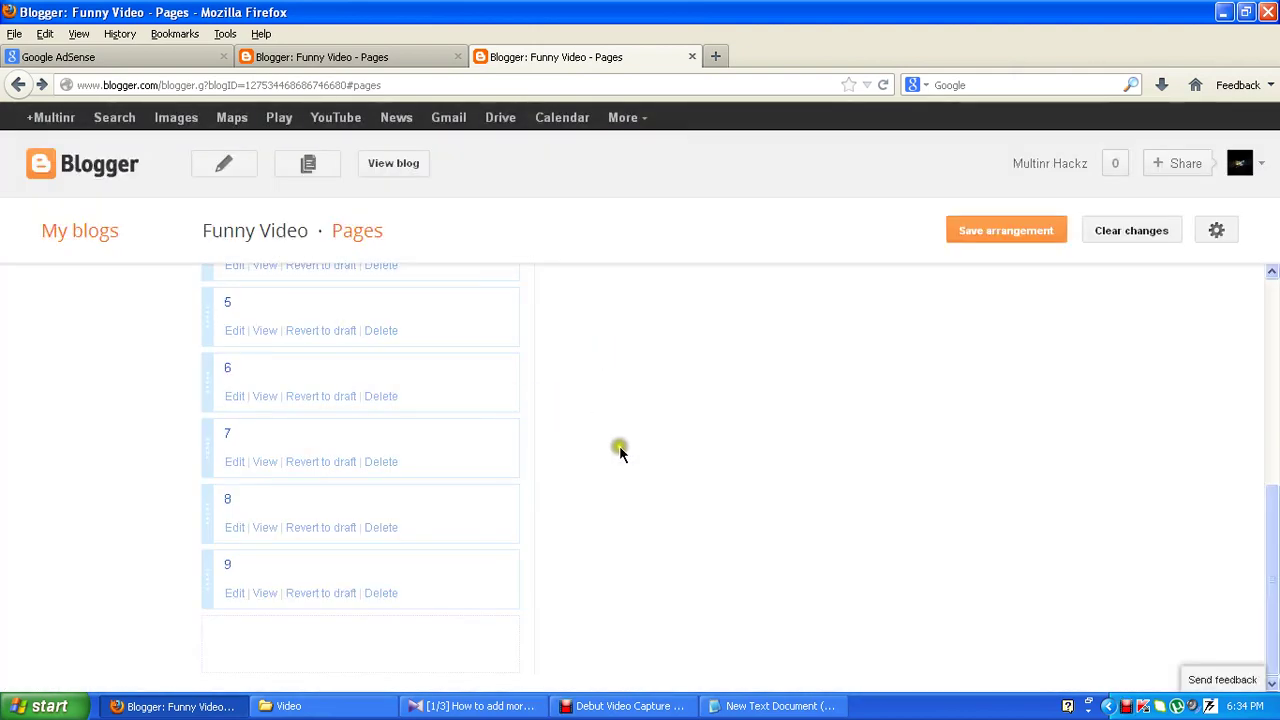
# Review the remaining pages in the list and start a new blank page, ready for its title.
pyautogui.scroll(5, 619, 445)
pyautogui.scroll(-5, 478, 424)
pyautogui.scroll(5, 251, 535)
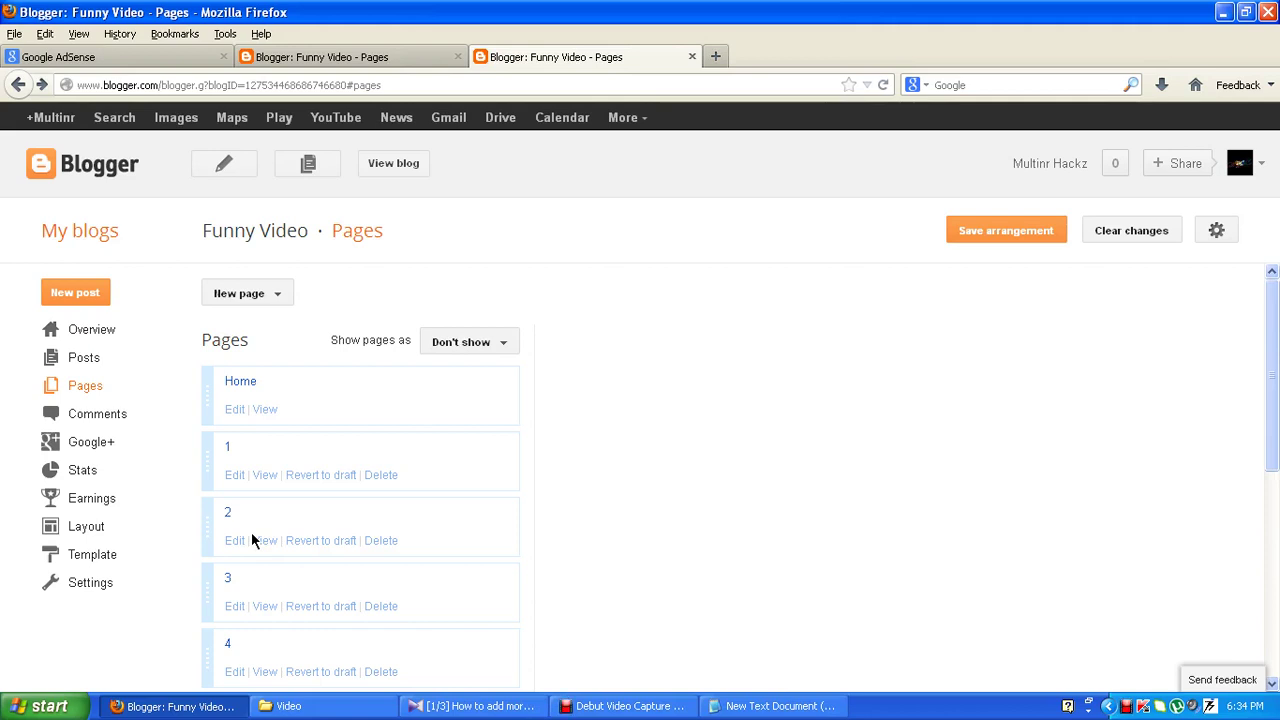
pyautogui.scroll(-2, 286, 425)
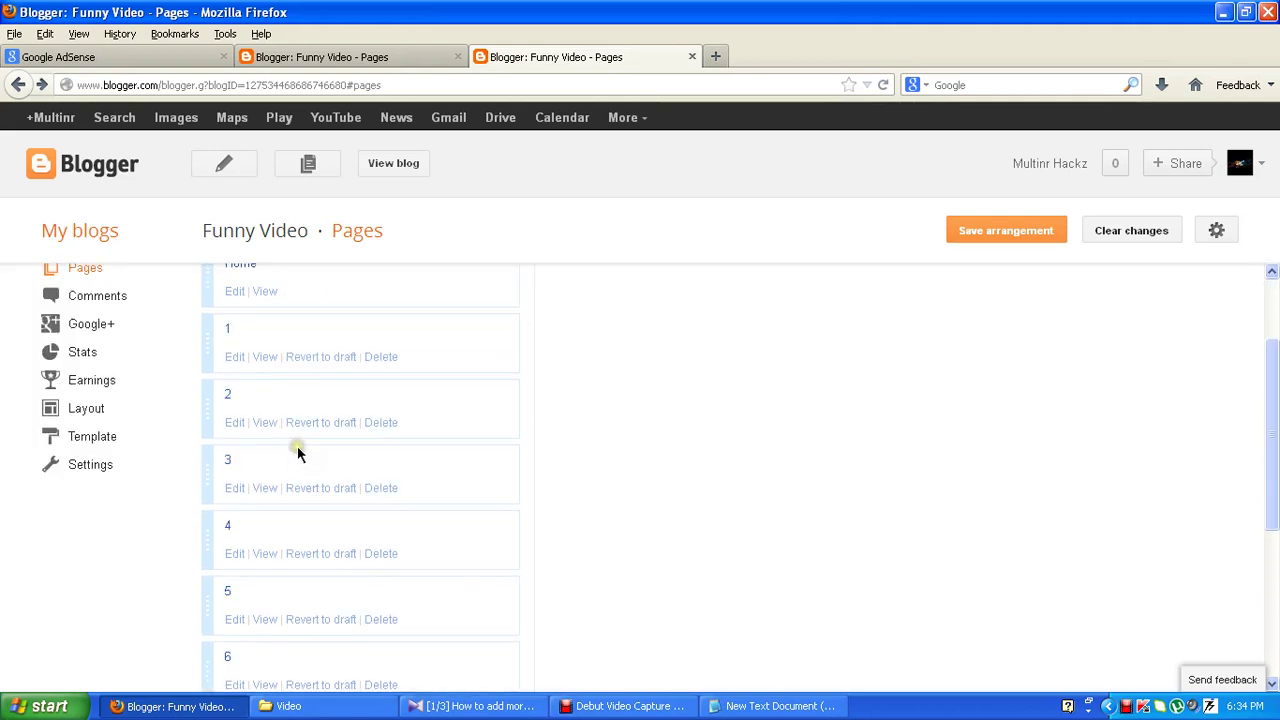
pyautogui.scroll(2, 297, 453)
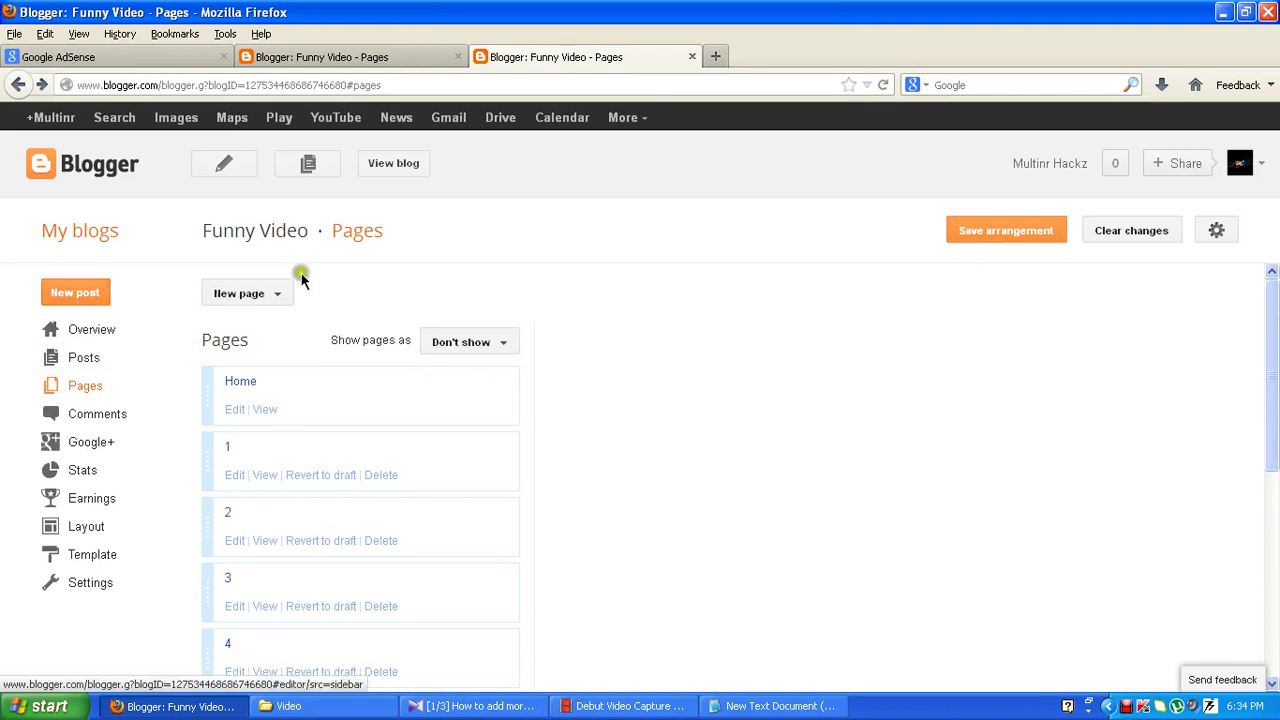
pyautogui.click(268, 294)
pyautogui.click(292, 322)
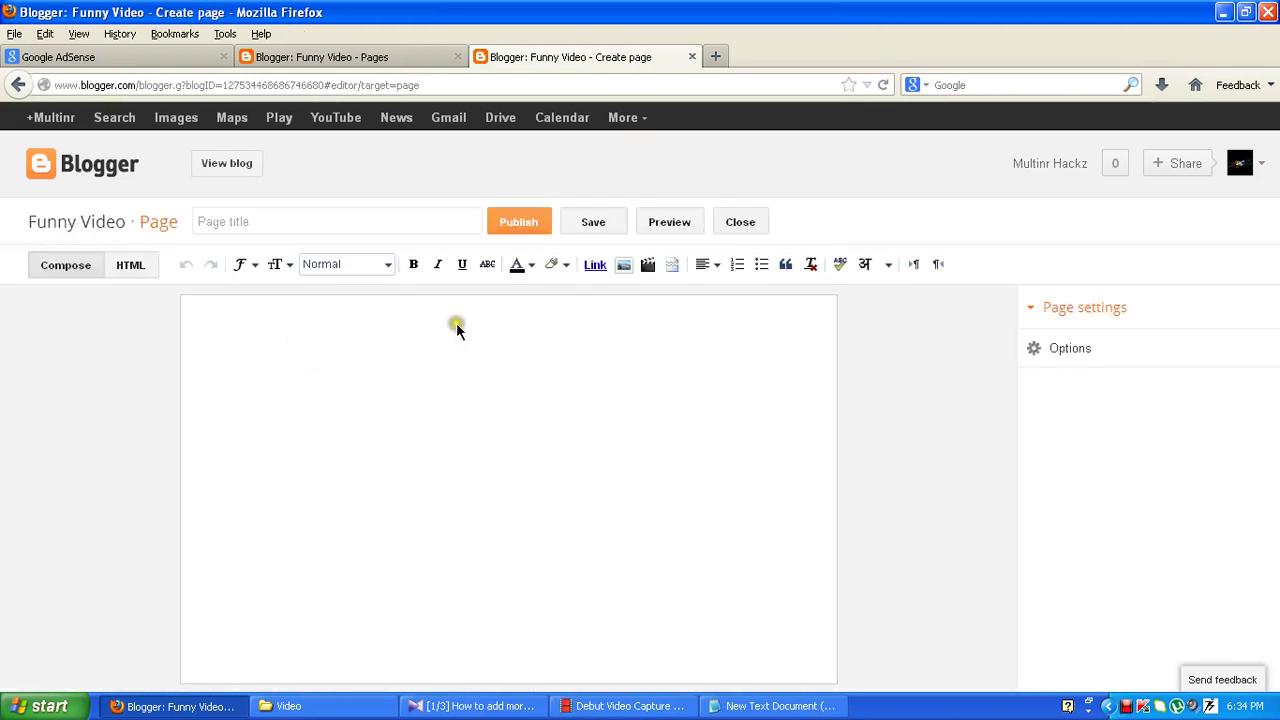
pyautogui.click(418, 224)
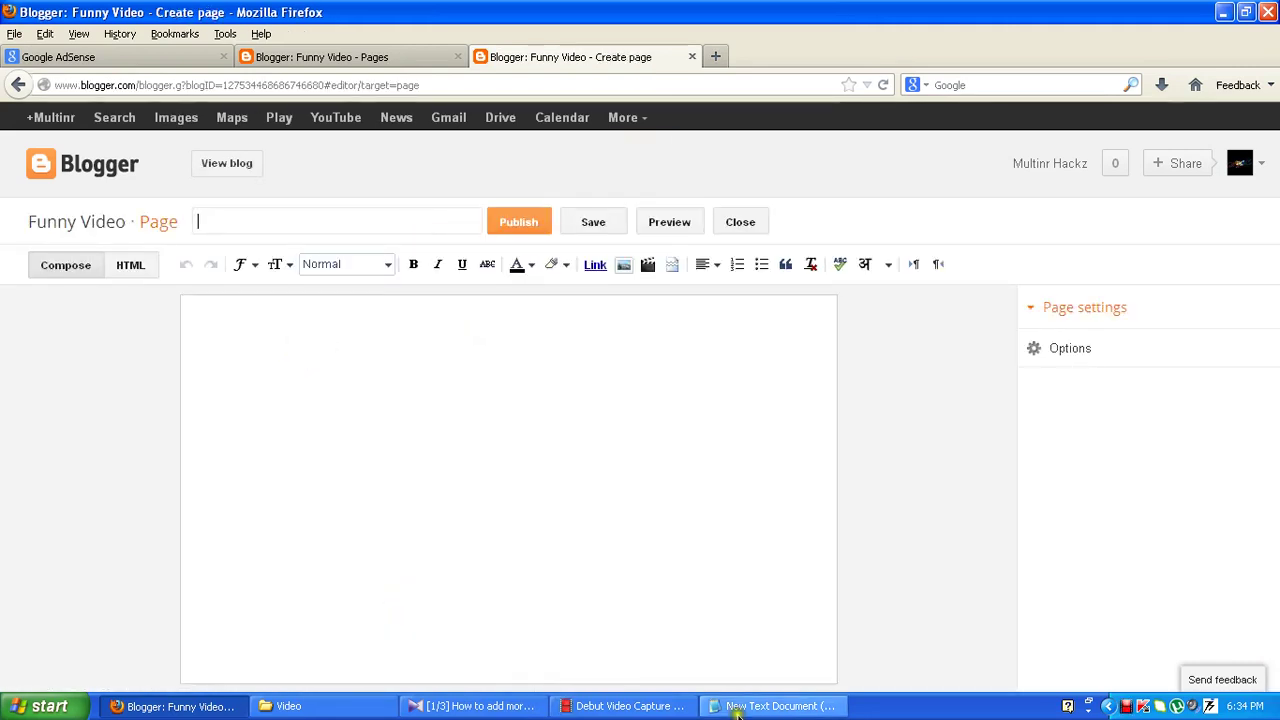
# Check the saved link list in Notepad, return to the Blogger editor, and publish the new page with the title 21.
pyautogui.click(770, 706)
pyautogui.click(198, 444)
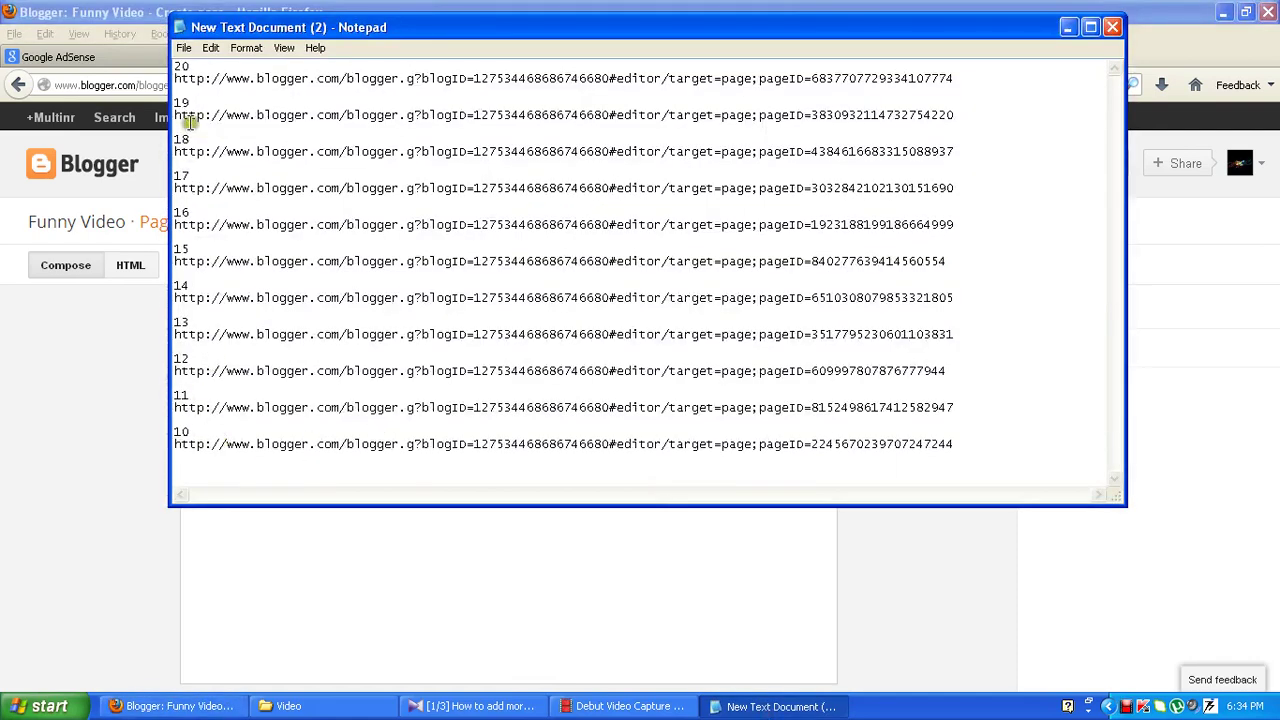
pyautogui.click(71, 434)
pyautogui.click(302, 224)
pyautogui.write('21')
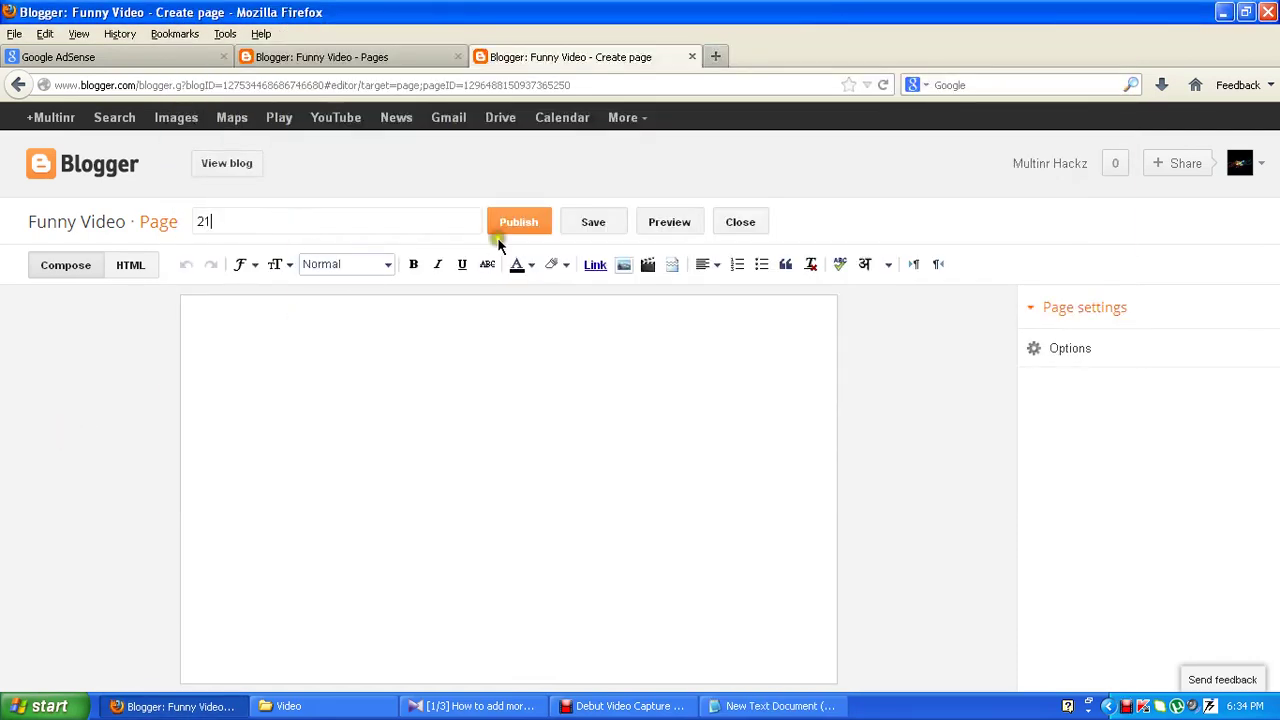
pyautogui.click(519, 225)
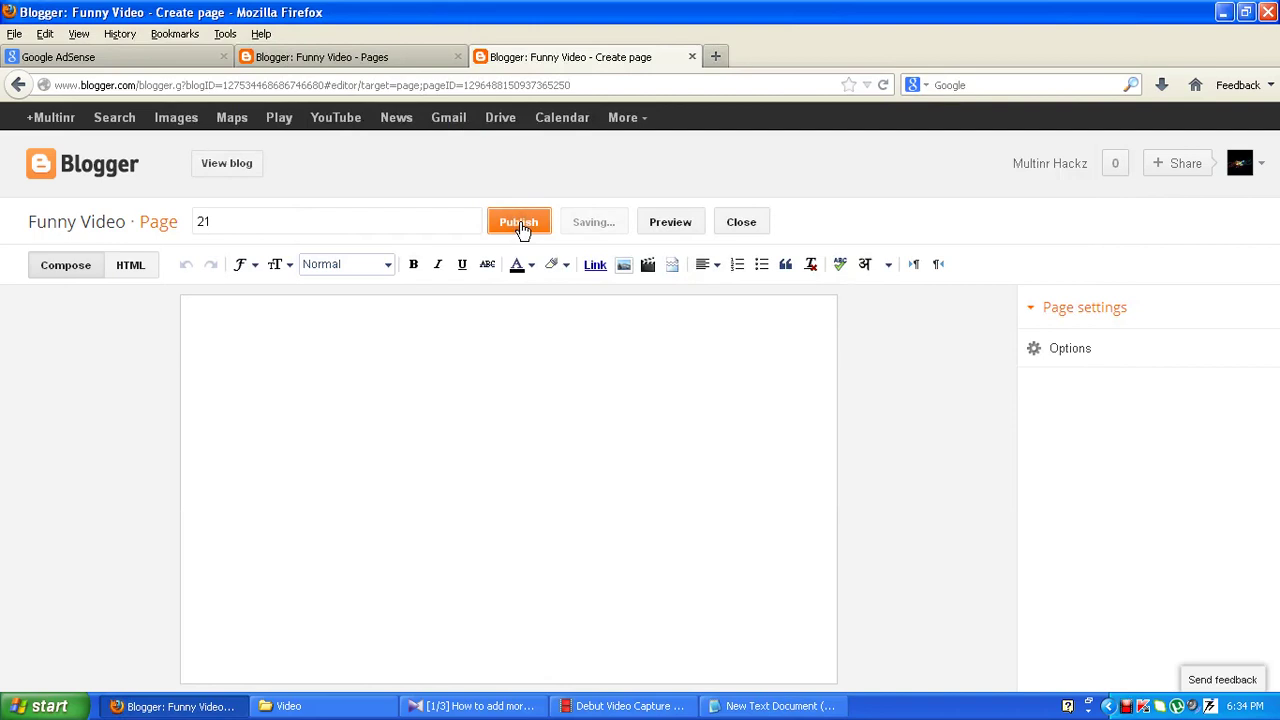
# Create another blank page, title it 22 and publish it.
pyautogui.click(243, 291)
pyautogui.click(280, 326)
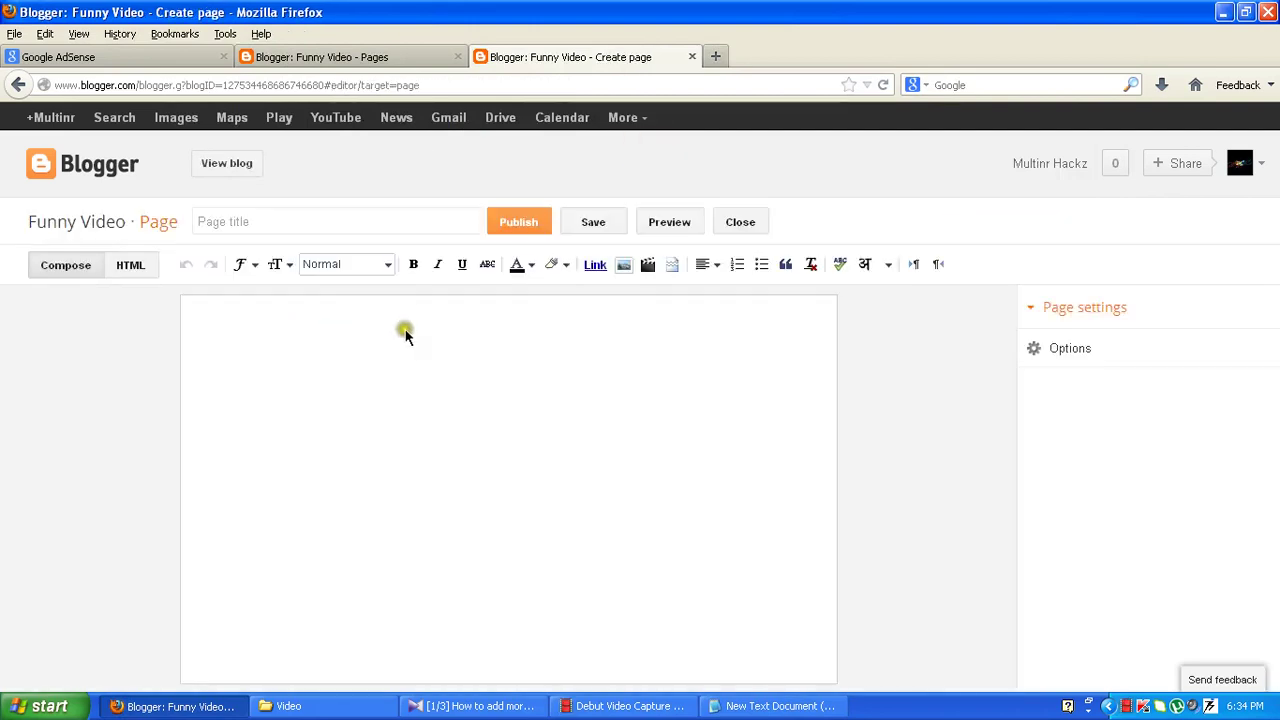
pyautogui.click(381, 219)
pyautogui.write('22')
pyautogui.click(516, 224)
# Create a further blank page with the title 23 and publish it.
pyautogui.click(262, 300)
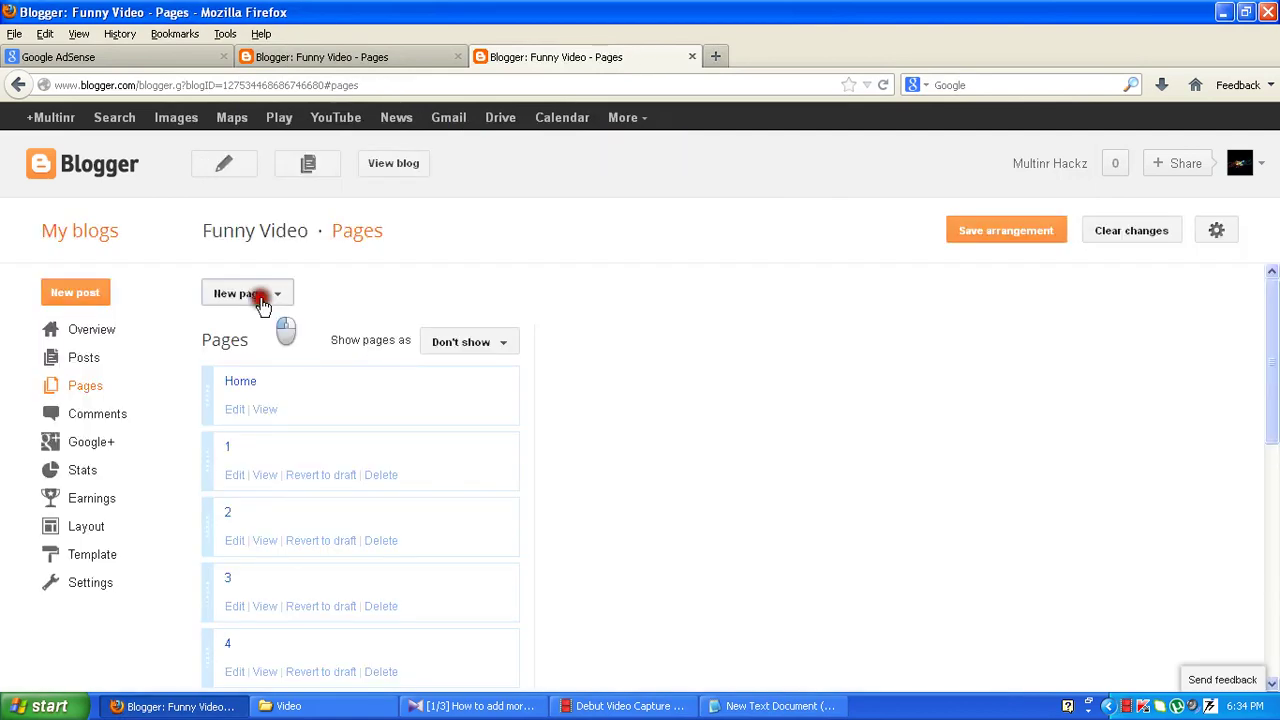
pyautogui.click(325, 318)
pyautogui.click(340, 219)
pyautogui.write('23')
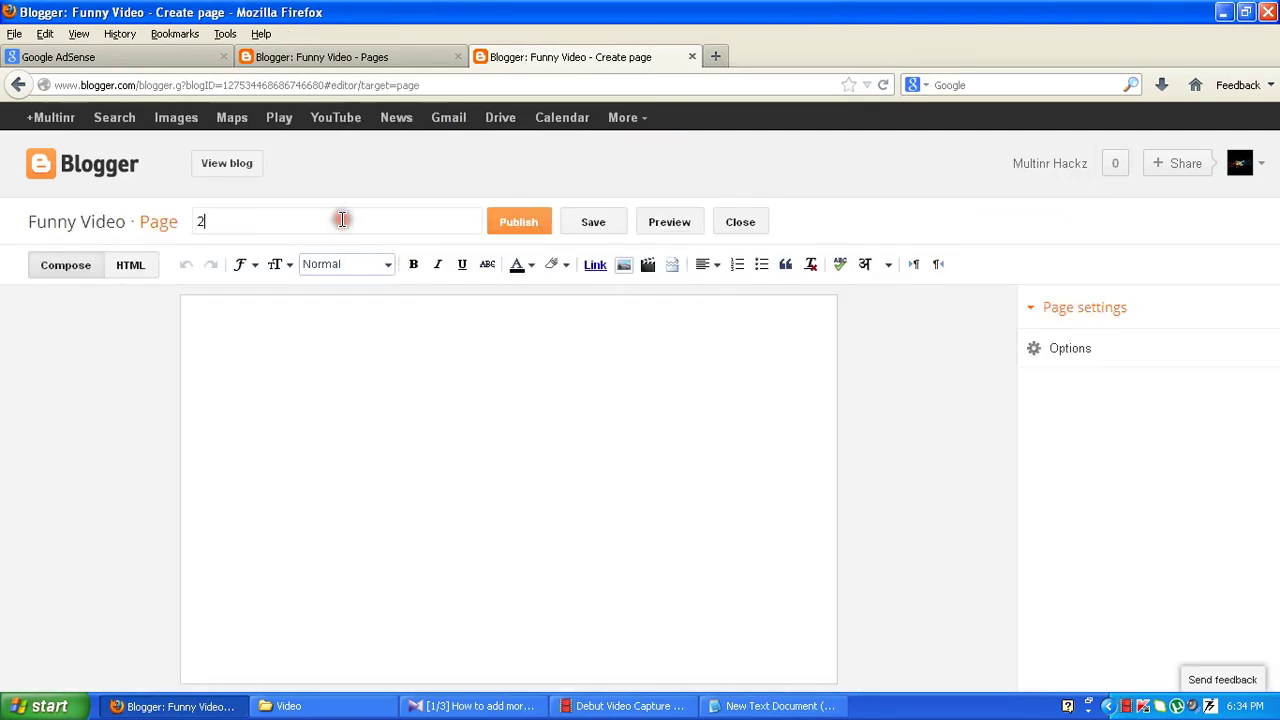
pyautogui.click(502, 228)
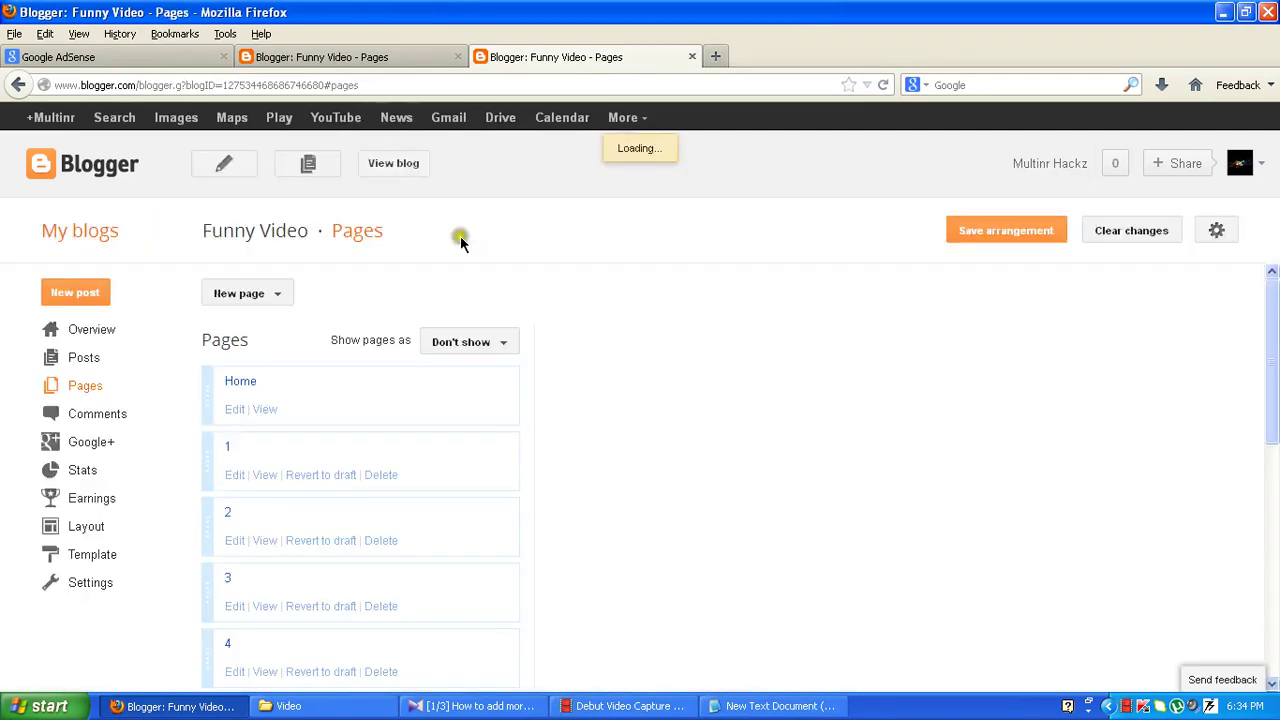
# Create a blank page titled 24 and publish it, repeating the publish command if it does not go through.
pyautogui.click(251, 290)
pyautogui.click(245, 332)
pyautogui.click(355, 230)
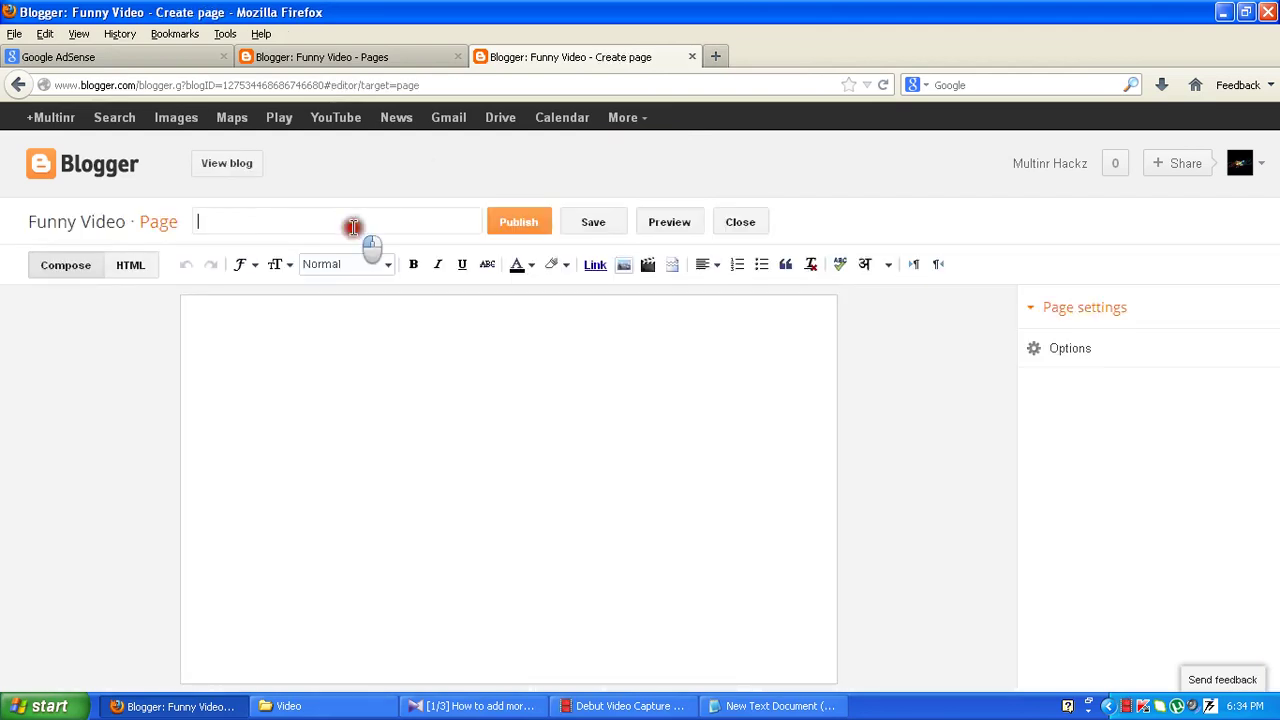
pyautogui.write('24')
pyautogui.click(510, 226)
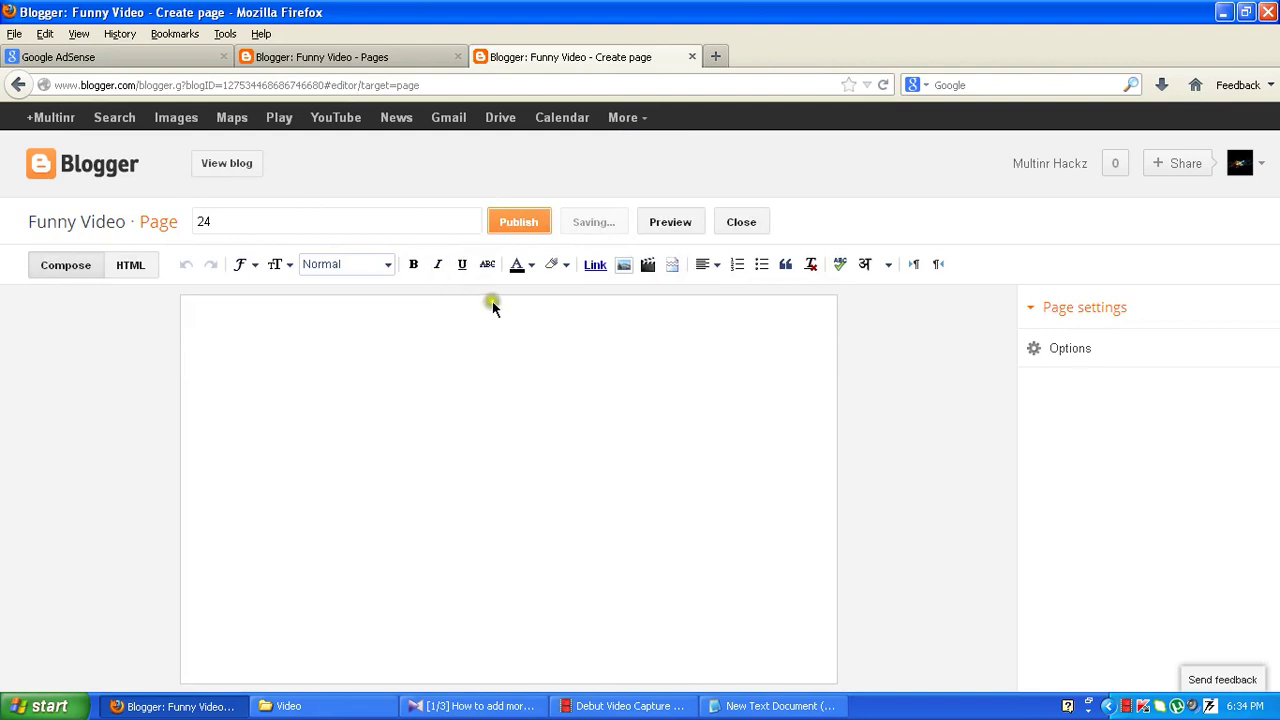
pyautogui.click(517, 221)
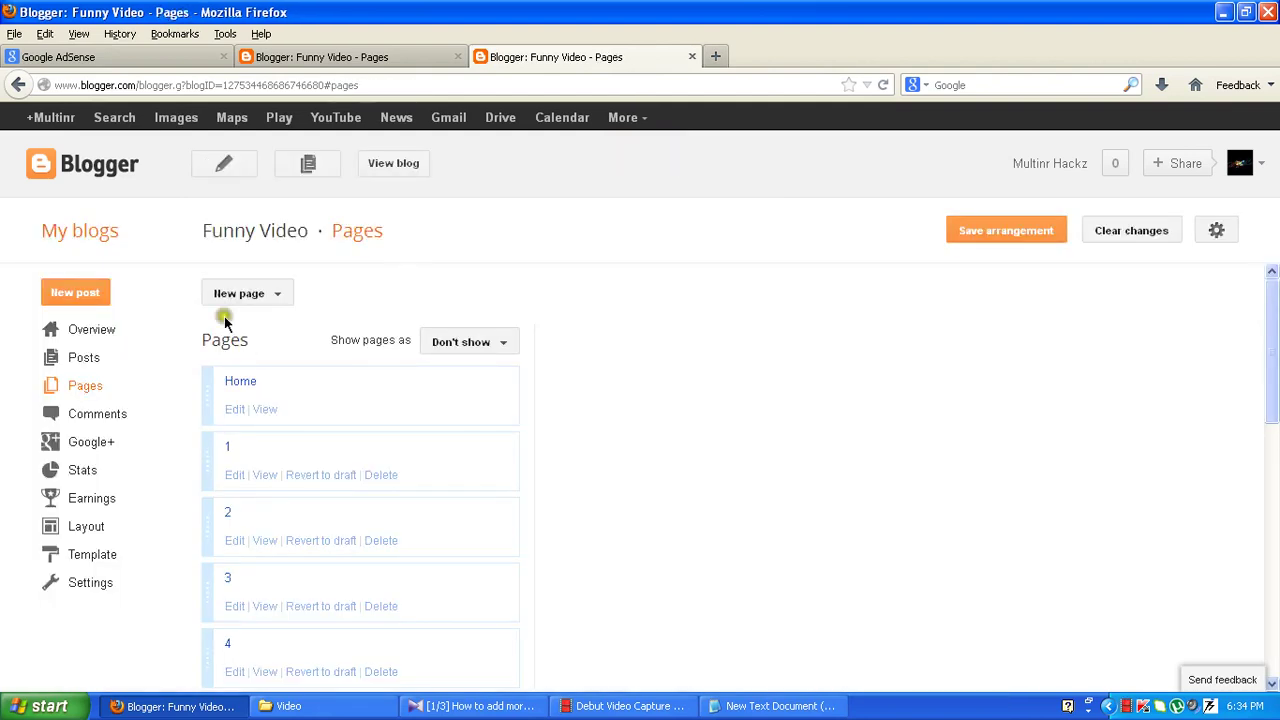
# Create a blank page titled 25 and publish it.
pyautogui.click(250, 294)
pyautogui.click(287, 338)
pyautogui.click(383, 216)
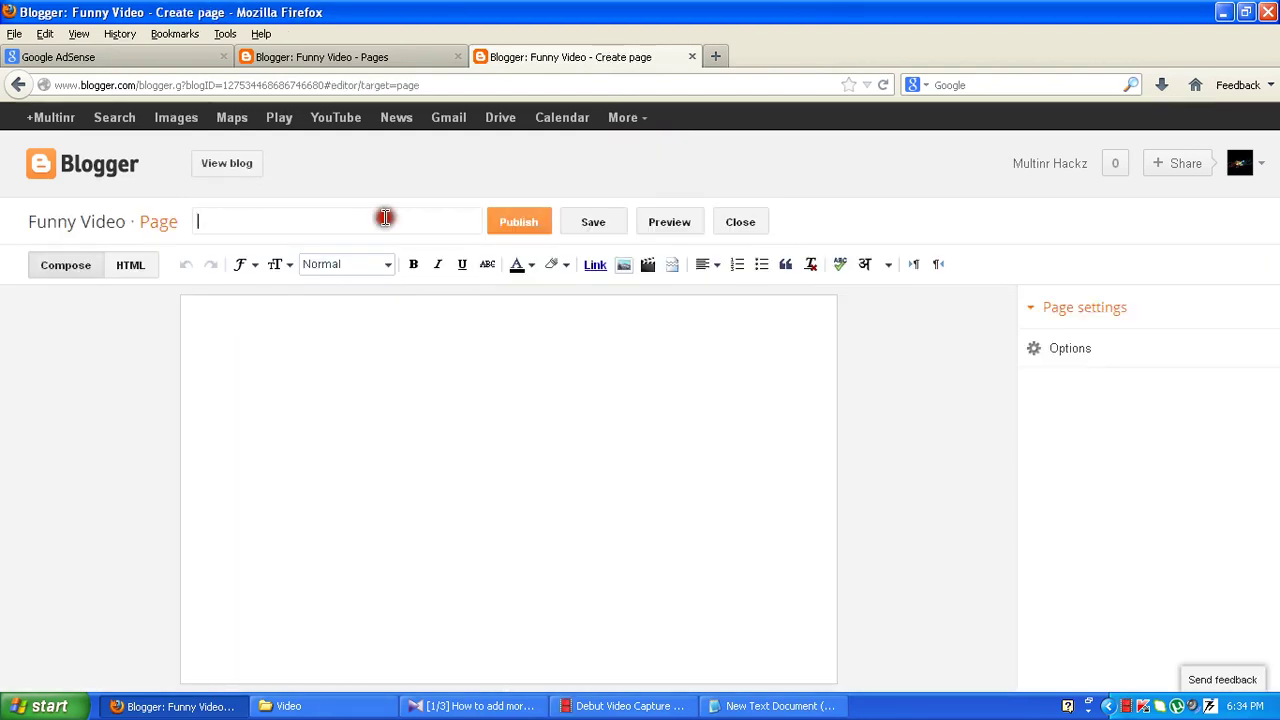
pyautogui.write('25')
pyautogui.click(508, 222)
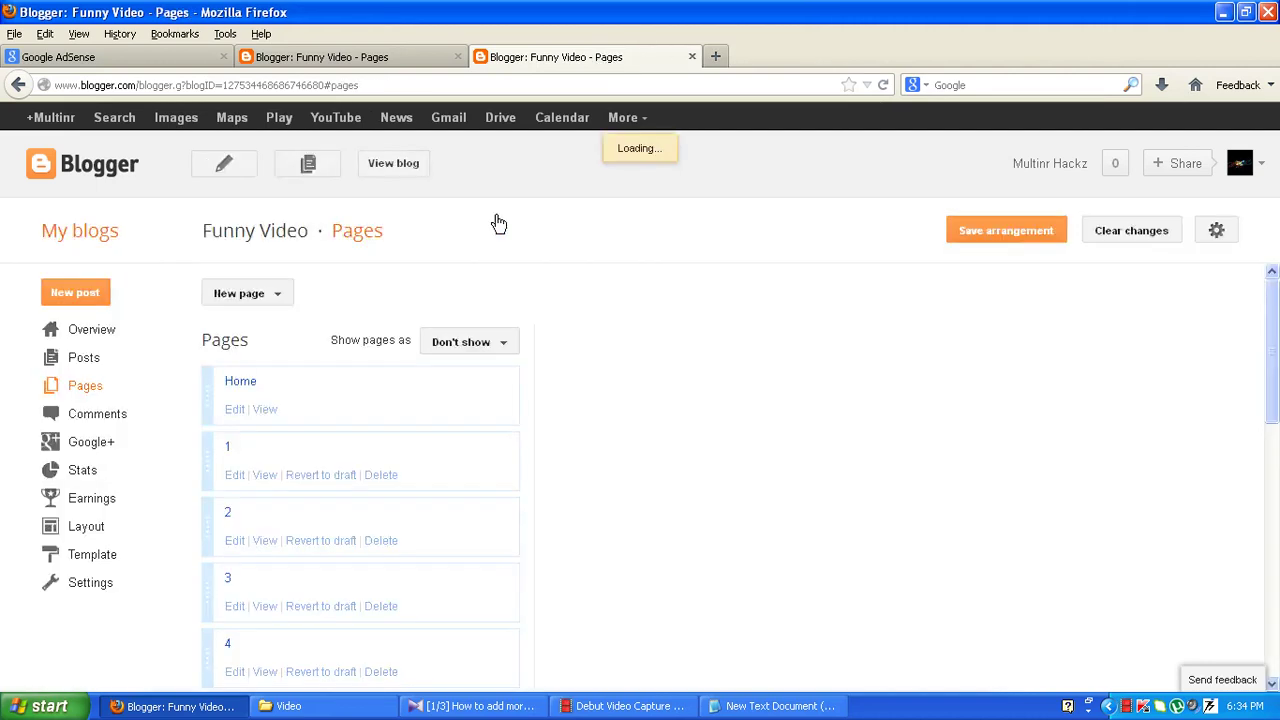
# Create a blank page titled 26 and publish it, ignoring the save warning and retrying as needed.
pyautogui.click(286, 295)
pyautogui.click(330, 320)
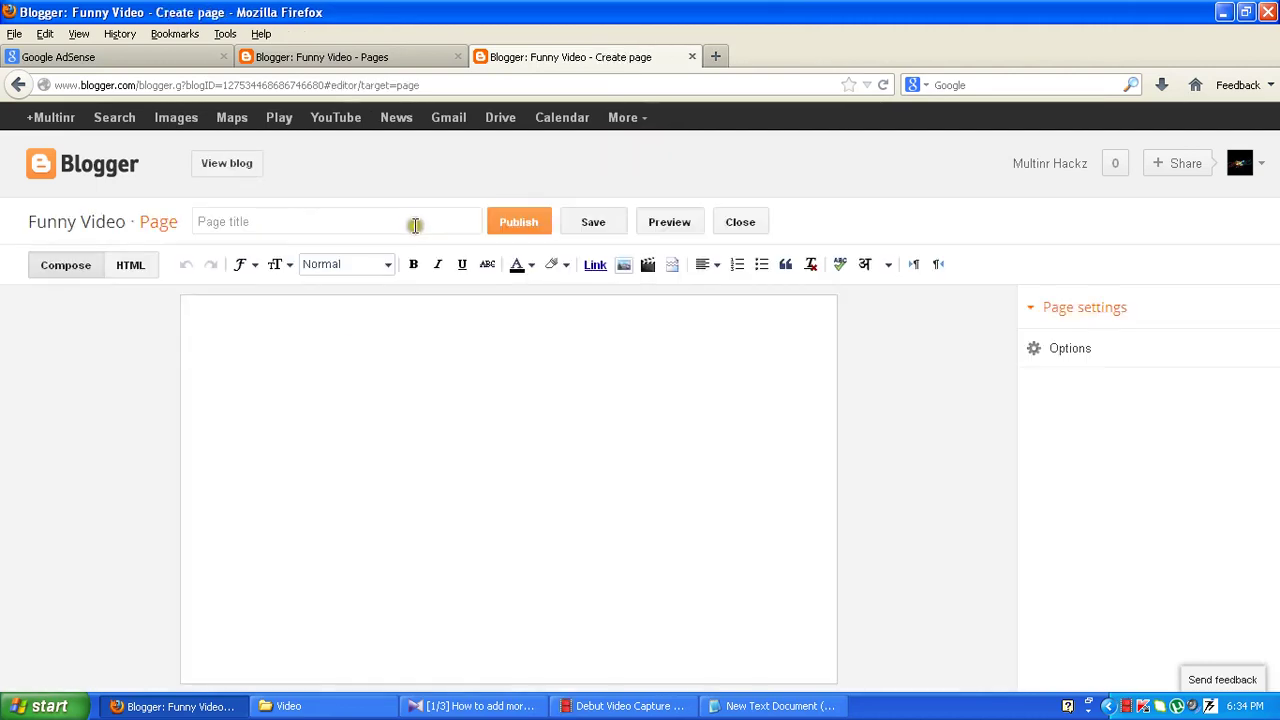
pyautogui.click(405, 211)
pyautogui.write('26')
pyautogui.click(510, 226)
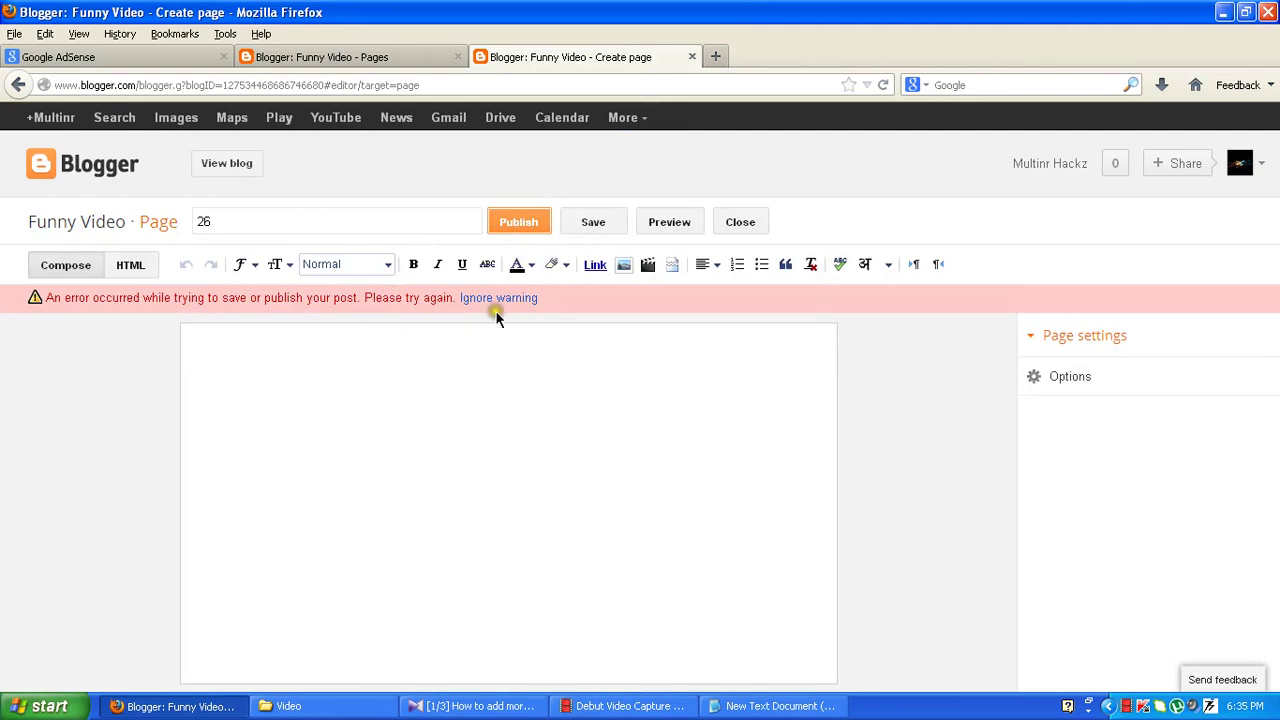
pyautogui.click(500, 298)
pyautogui.click(528, 219)
pyautogui.click(491, 297)
pyautogui.click(518, 222)
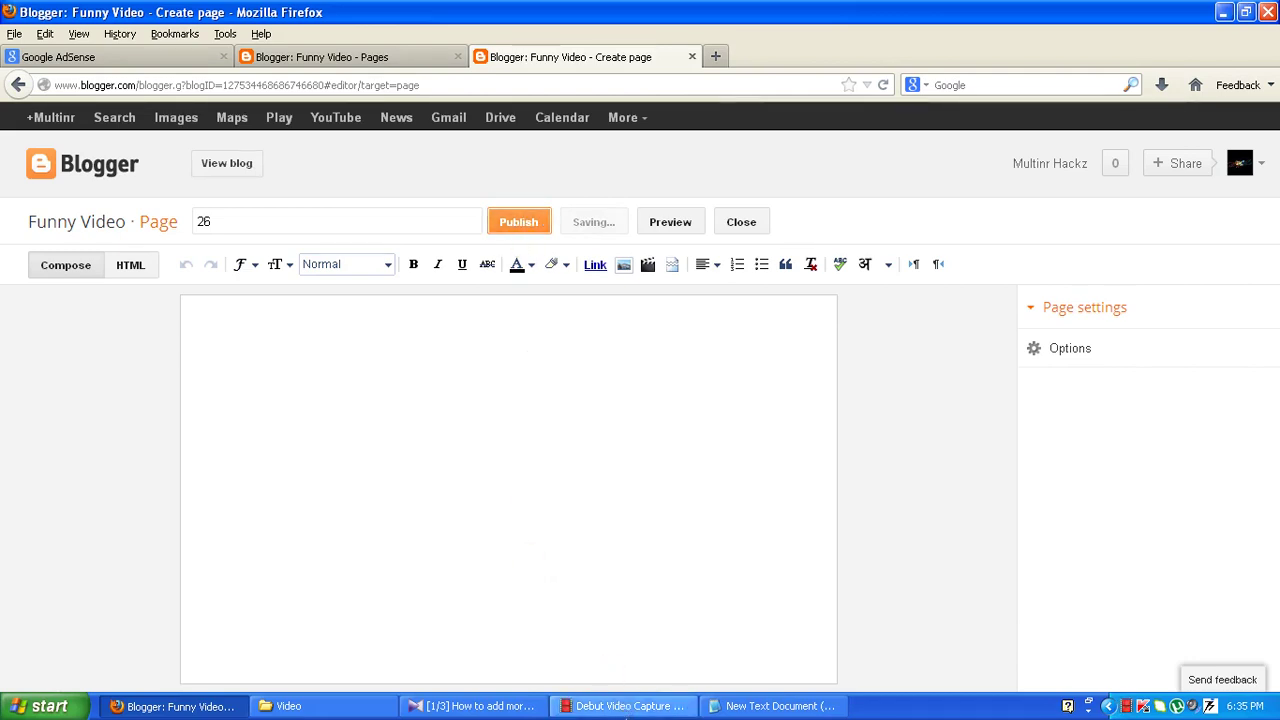
# Create a blank page titled 27 and publish it.
pyautogui.click(245, 292)
pyautogui.click(340, 336)
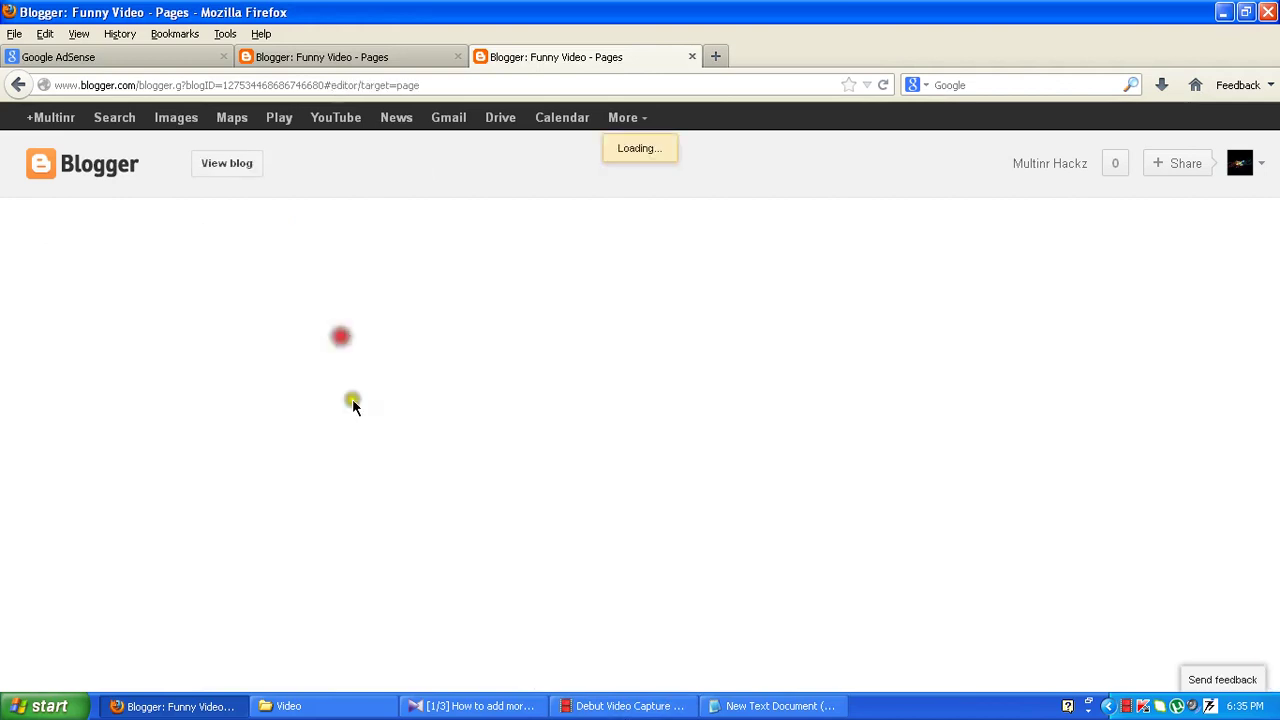
pyautogui.click(420, 220)
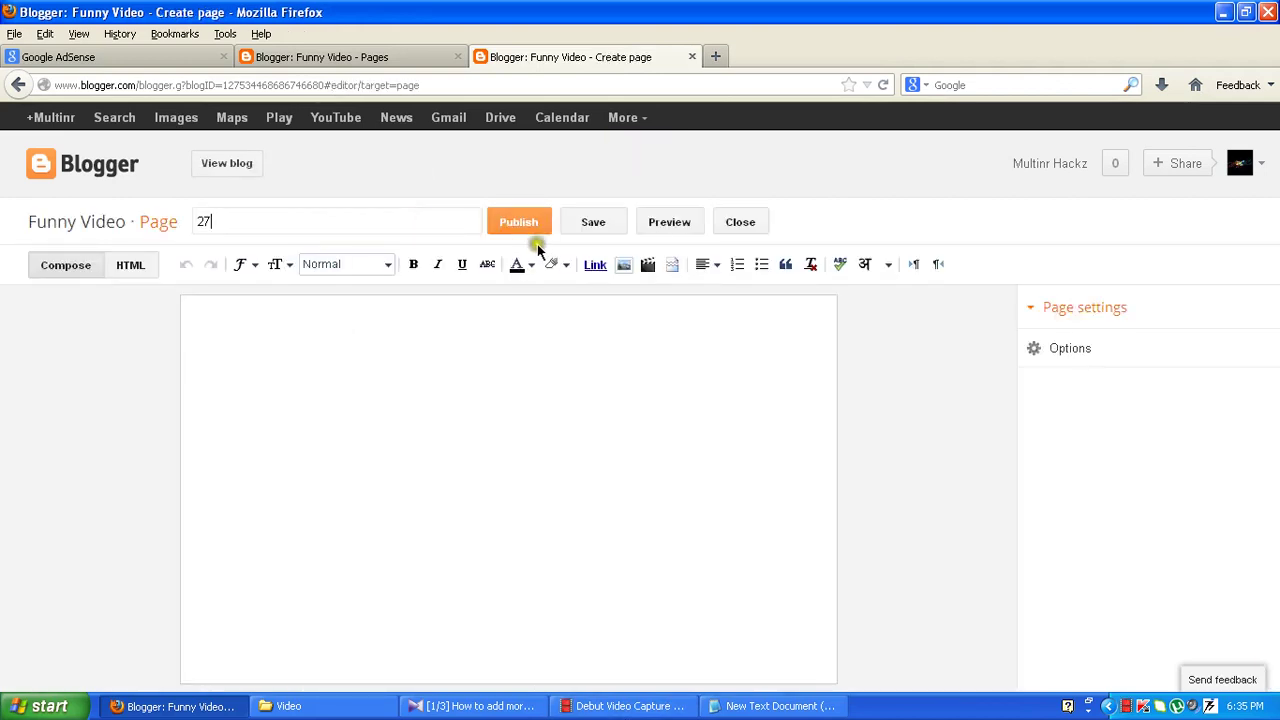
pyautogui.click(520, 222)
# Open the last of the duplicate pages titled 26, change its title to 28 and update it.
pyautogui.scroll(-3, 399, 440)
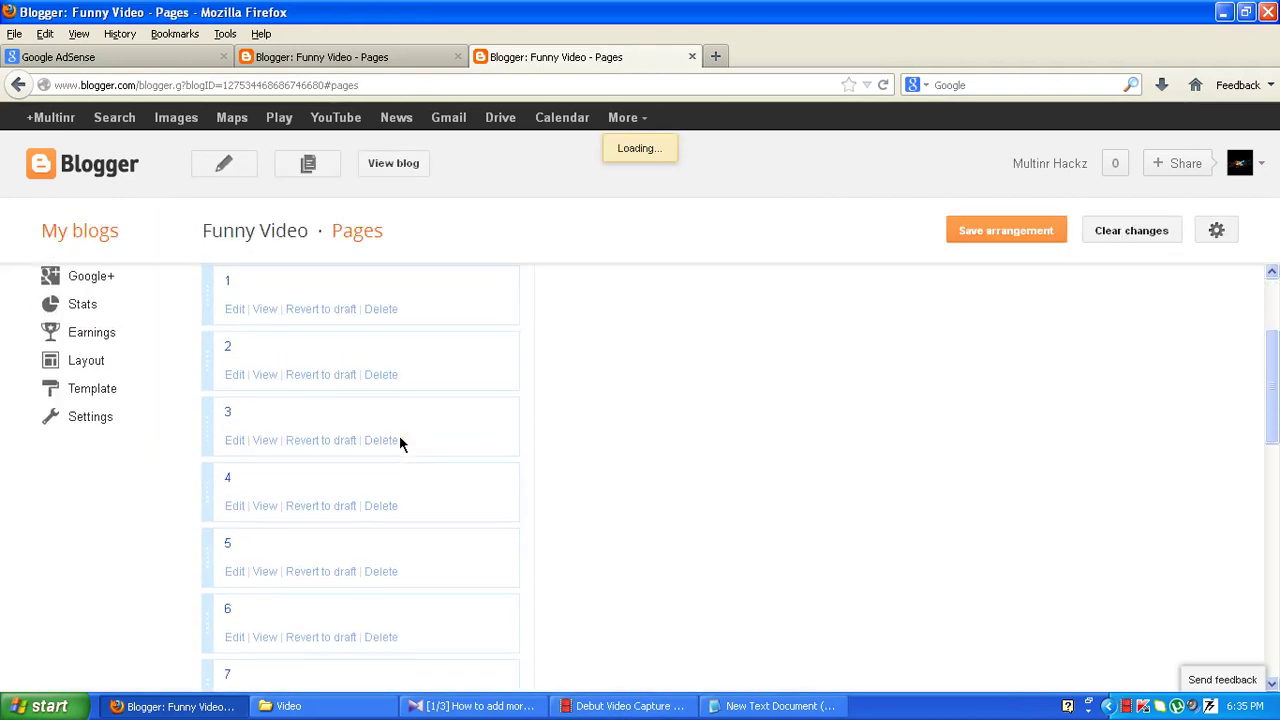
pyautogui.scroll(-15, 399, 440)
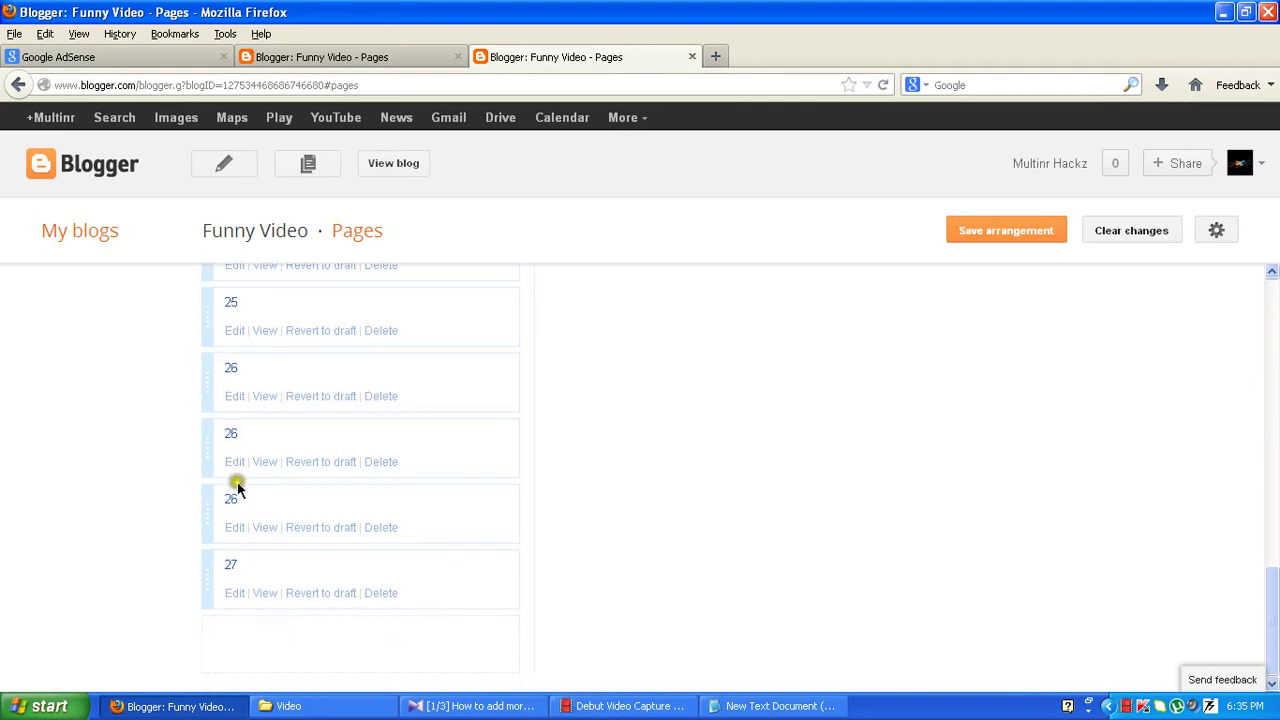
pyautogui.click(234, 525)
pyautogui.click(268, 224)
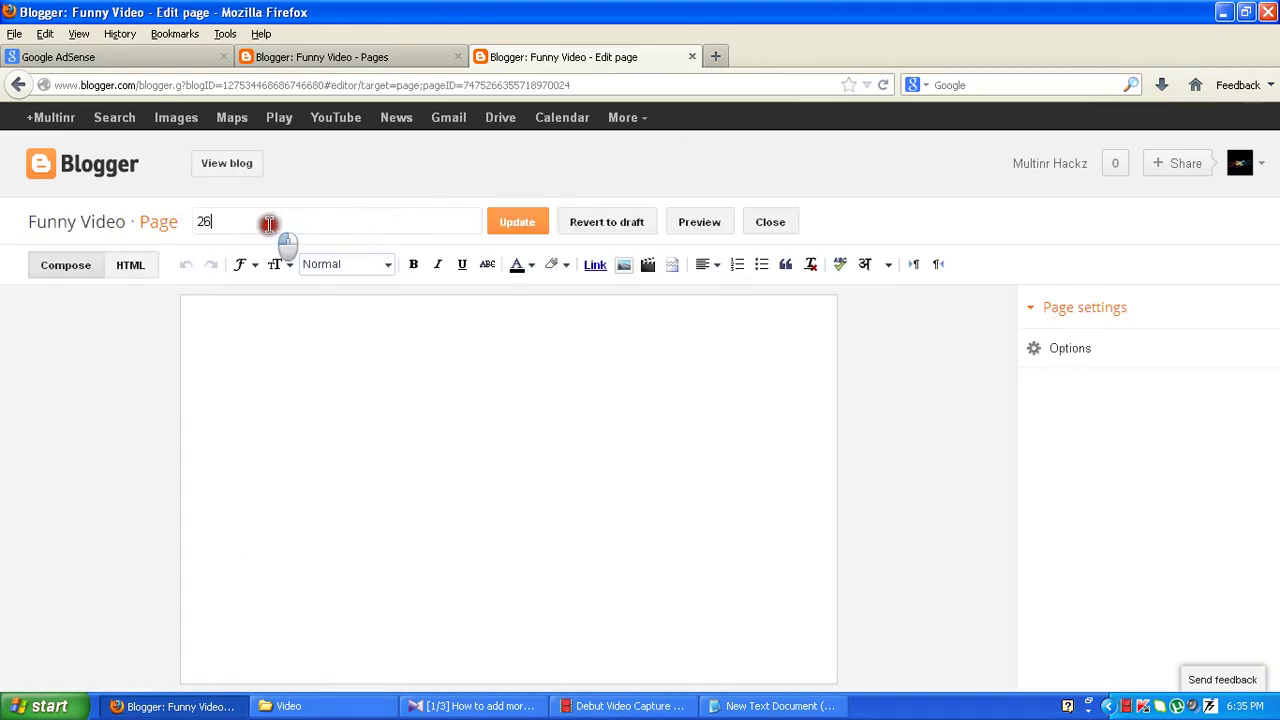
pyautogui.moveTo(268, 224); pyautogui.dragTo(203, 229)
pyautogui.write('28')
pyautogui.click(535, 223)
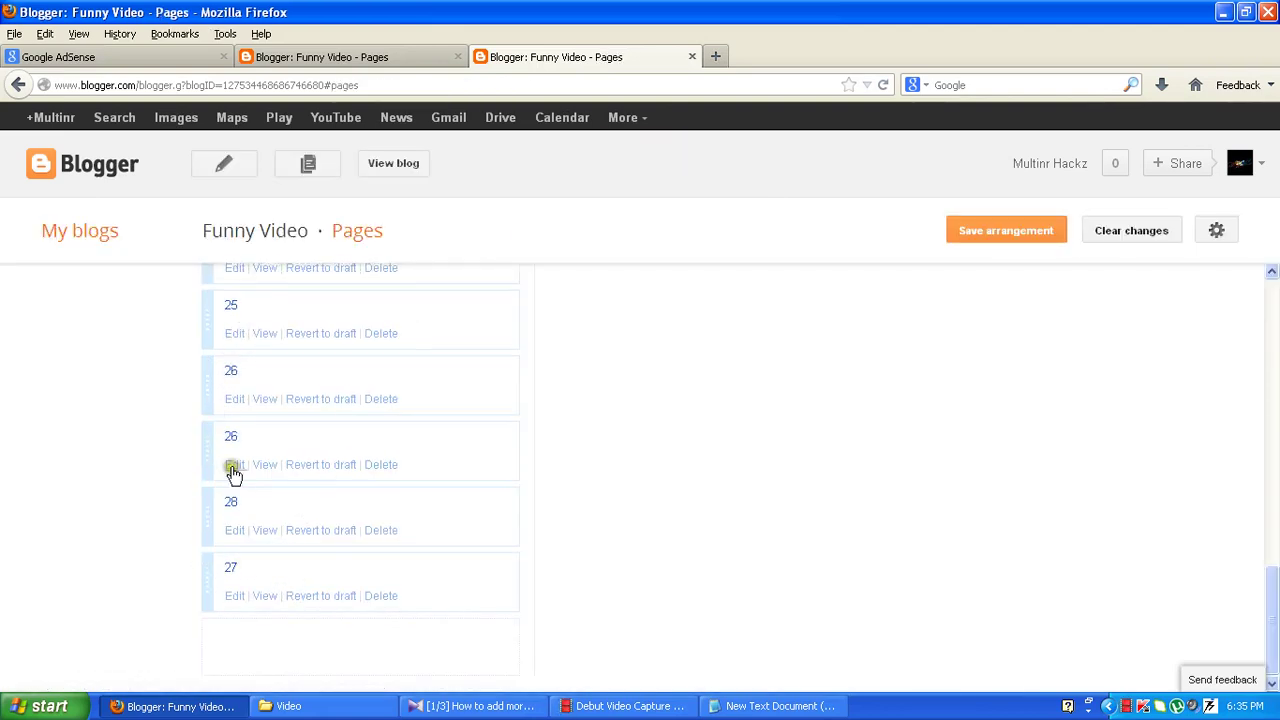
# Delete the remaining duplicate of page 26 and move page 27 above page 28 in the list.
pyautogui.scroll(2, 233, 475)
pyautogui.scroll(-1, 245, 470)
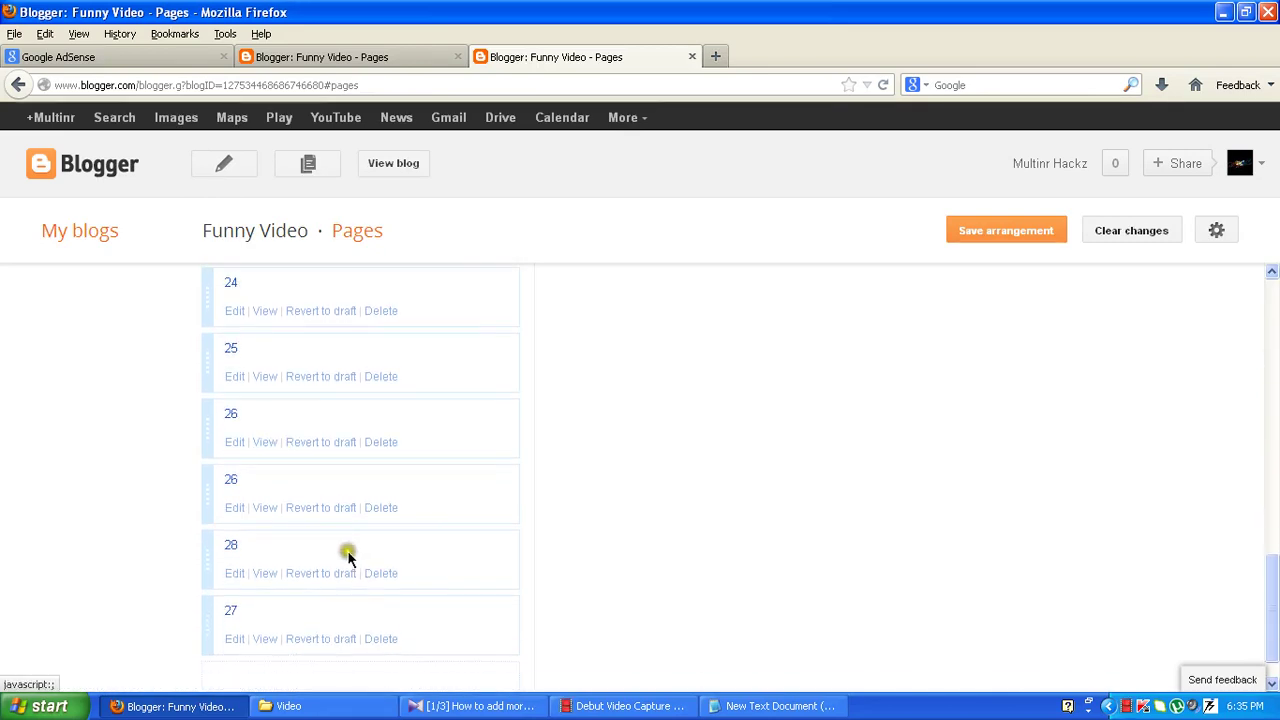
pyautogui.click(388, 509)
pyautogui.click(590, 352)
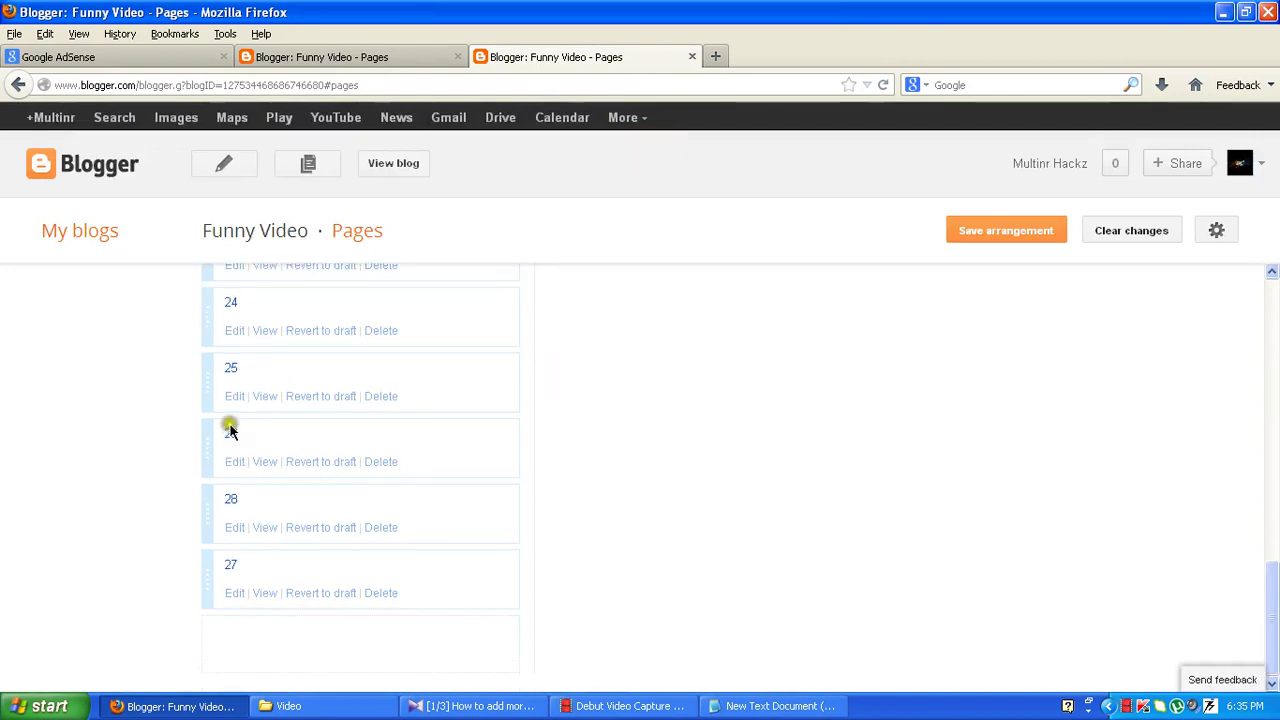
pyautogui.moveTo(205, 564); pyautogui.dragTo(208, 505)
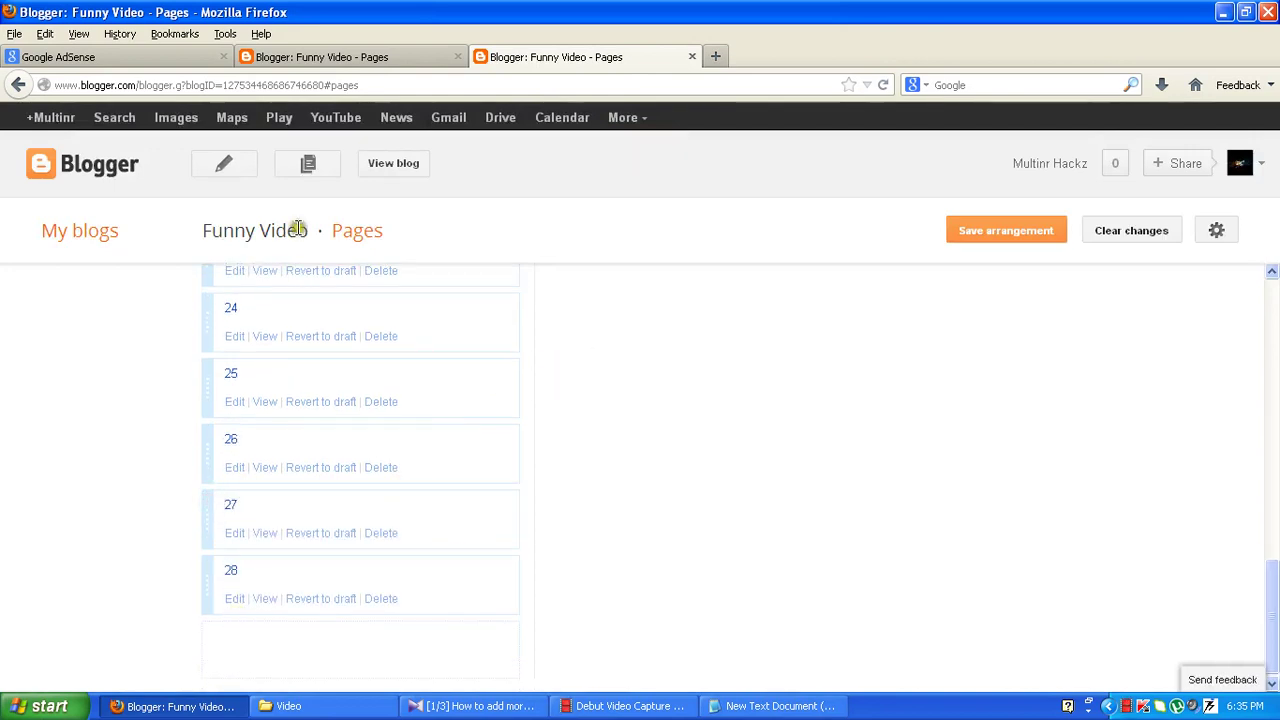
# Create a blank page titled 29 and publish it.
pyautogui.scroll(4, 330, 445)
pyautogui.scroll(10, 330, 445)
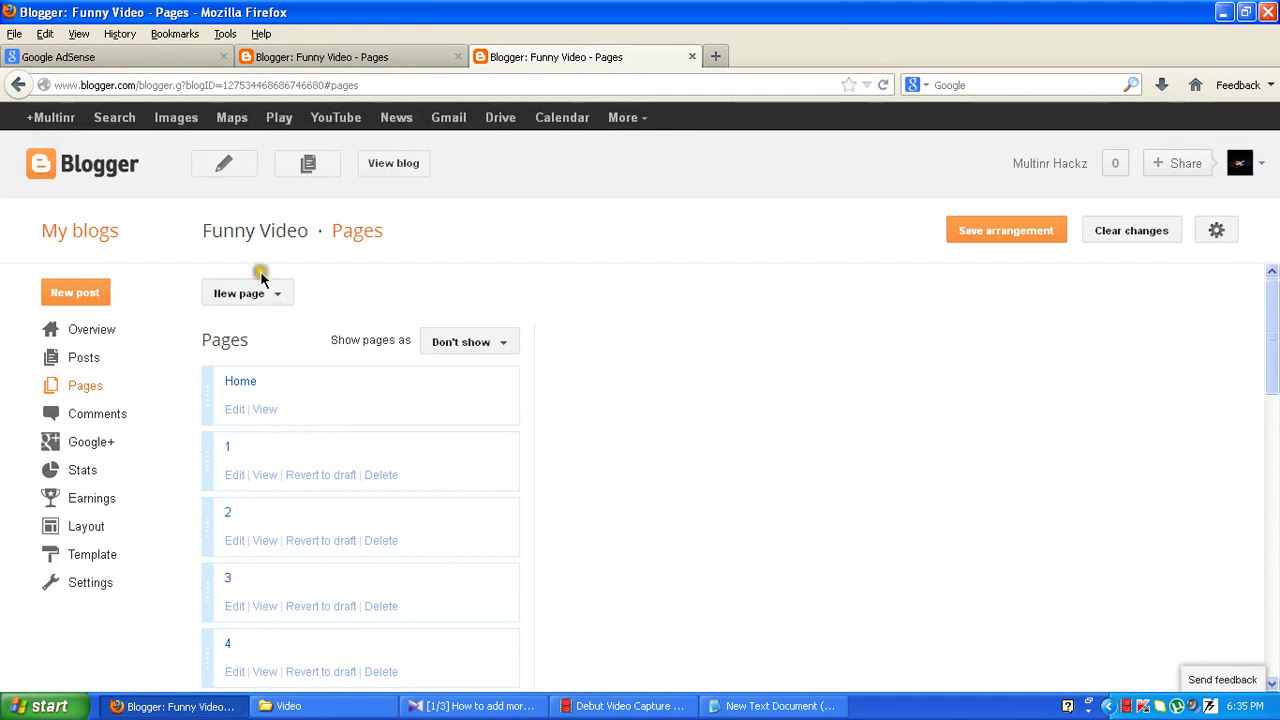
pyautogui.click(258, 290)
pyautogui.click(315, 325)
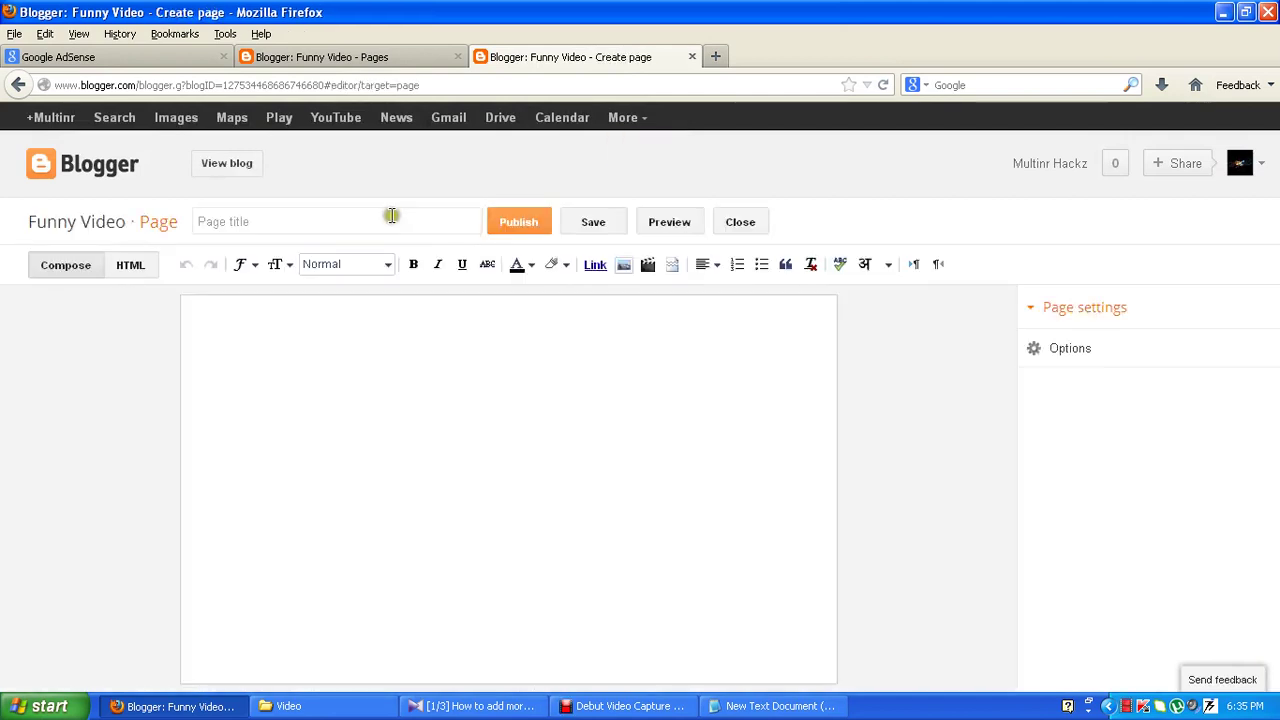
pyautogui.write('29')
pyautogui.click(533, 222)
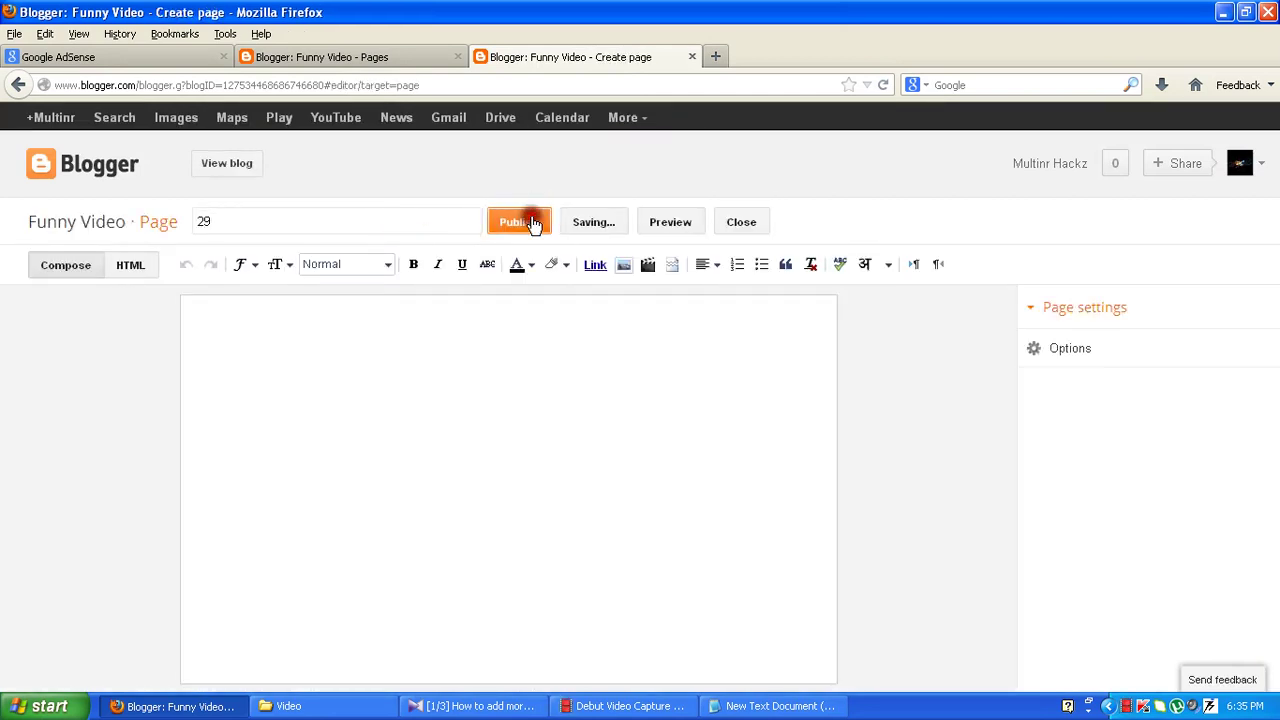
# Create a blank page titled 30 and publish it.
pyautogui.click(240, 298)
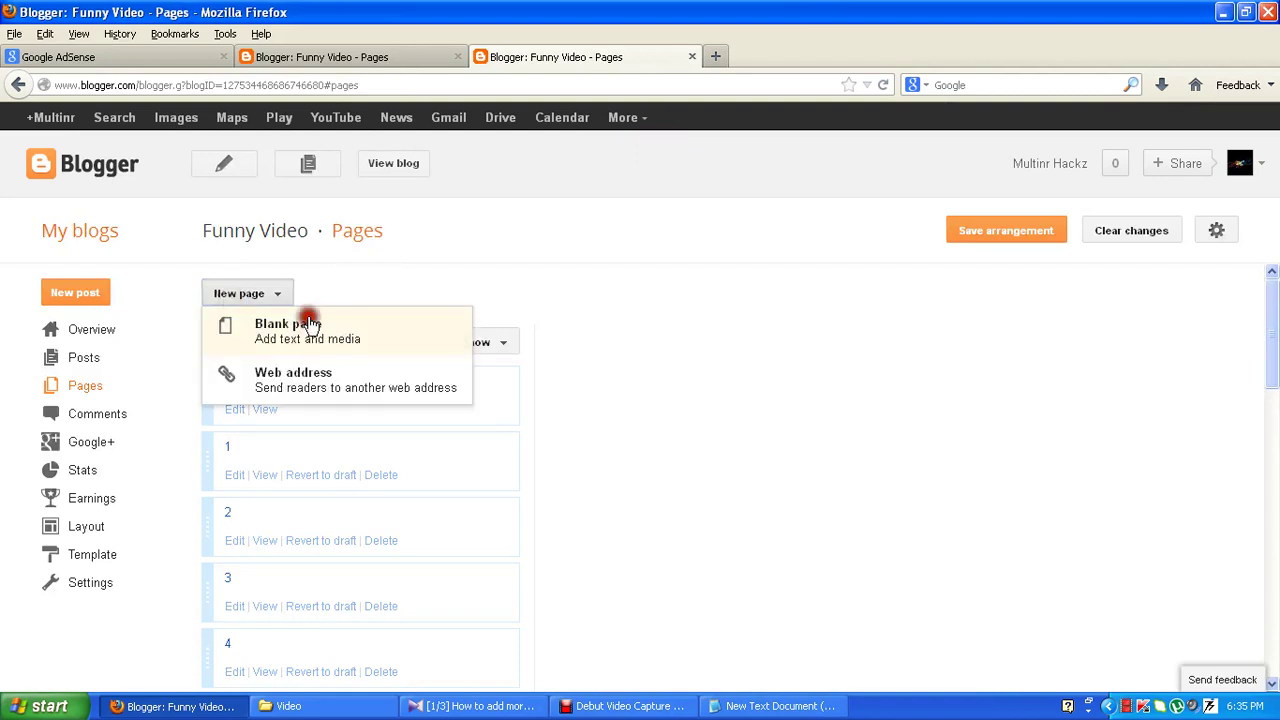
pyautogui.click(306, 320)
pyautogui.click(443, 226)
pyautogui.write('30')
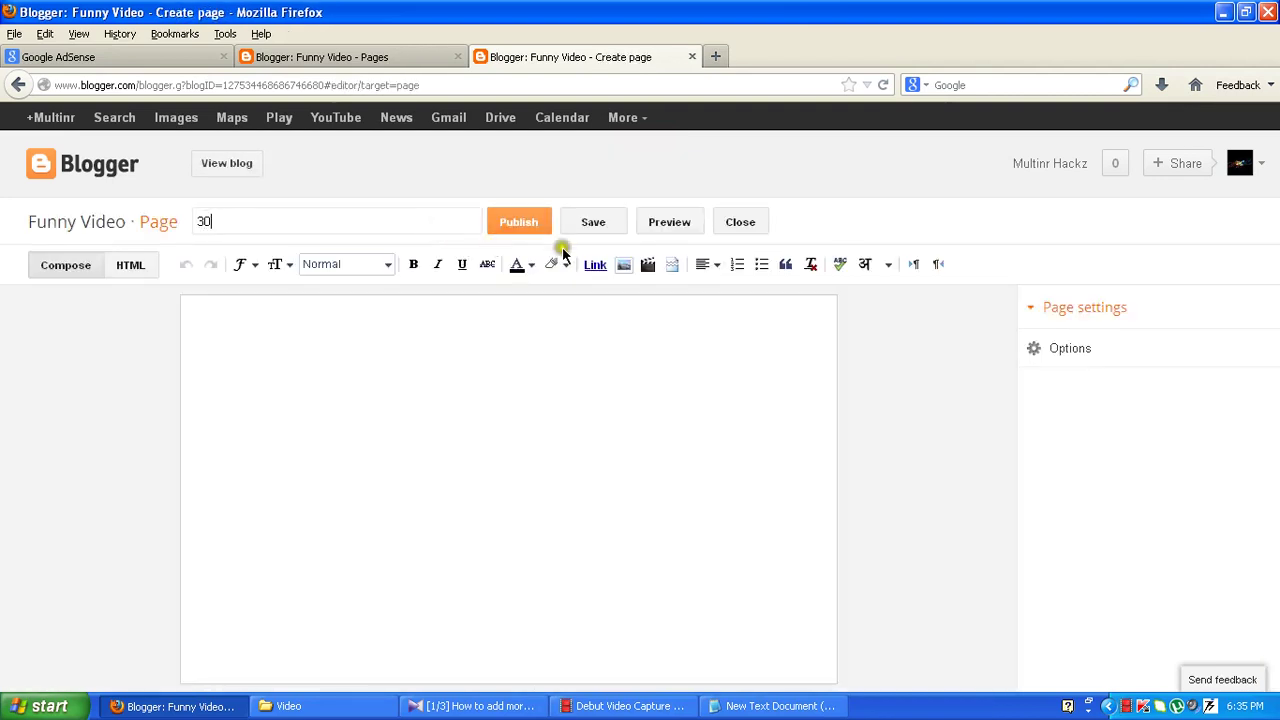
pyautogui.click(500, 224)
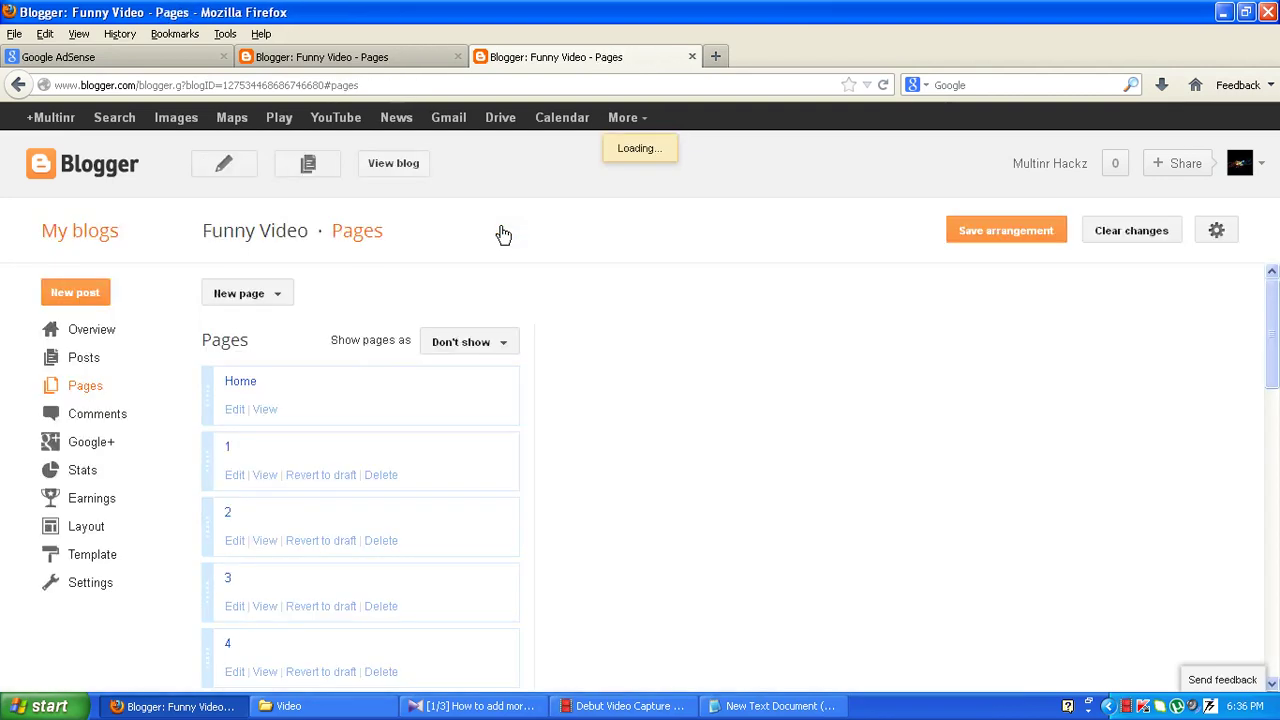
# Create a blank page titled 31 and publish it.
pyautogui.scroll(-3, 275, 405)
pyautogui.scroll(-6, 275, 405)
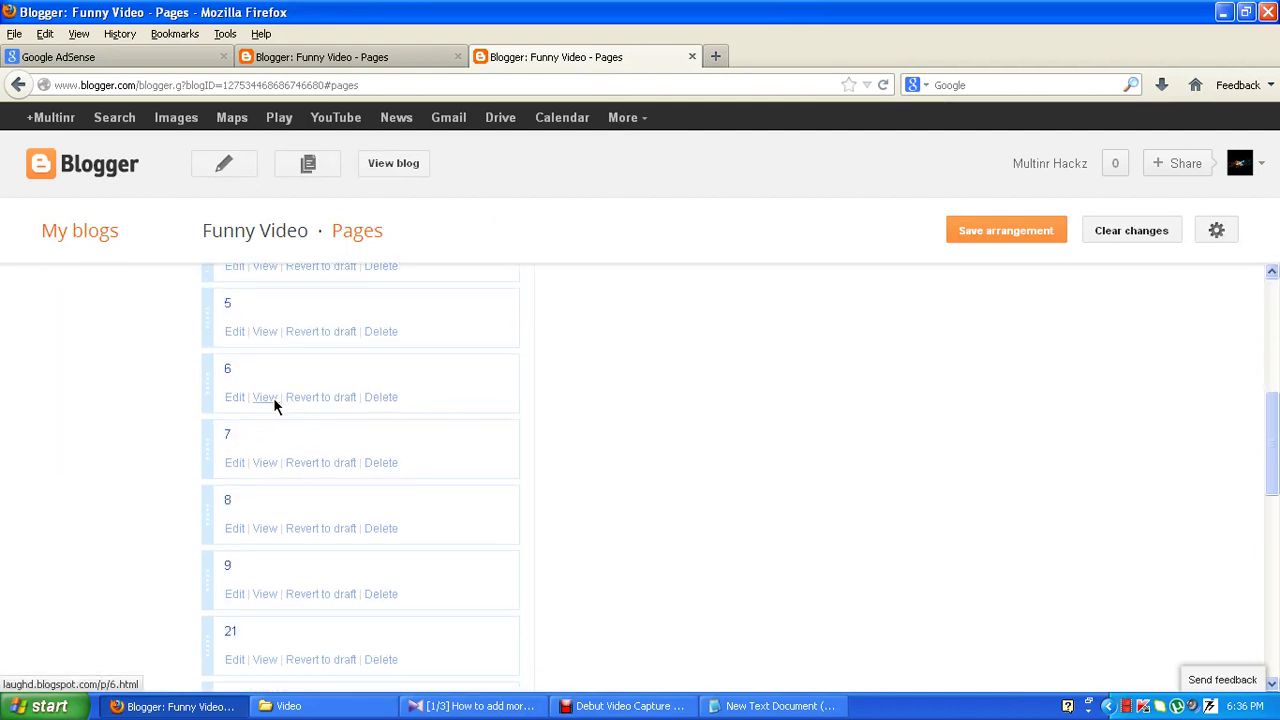
pyautogui.scroll(6, 274, 401)
pyautogui.scroll(3, 276, 390)
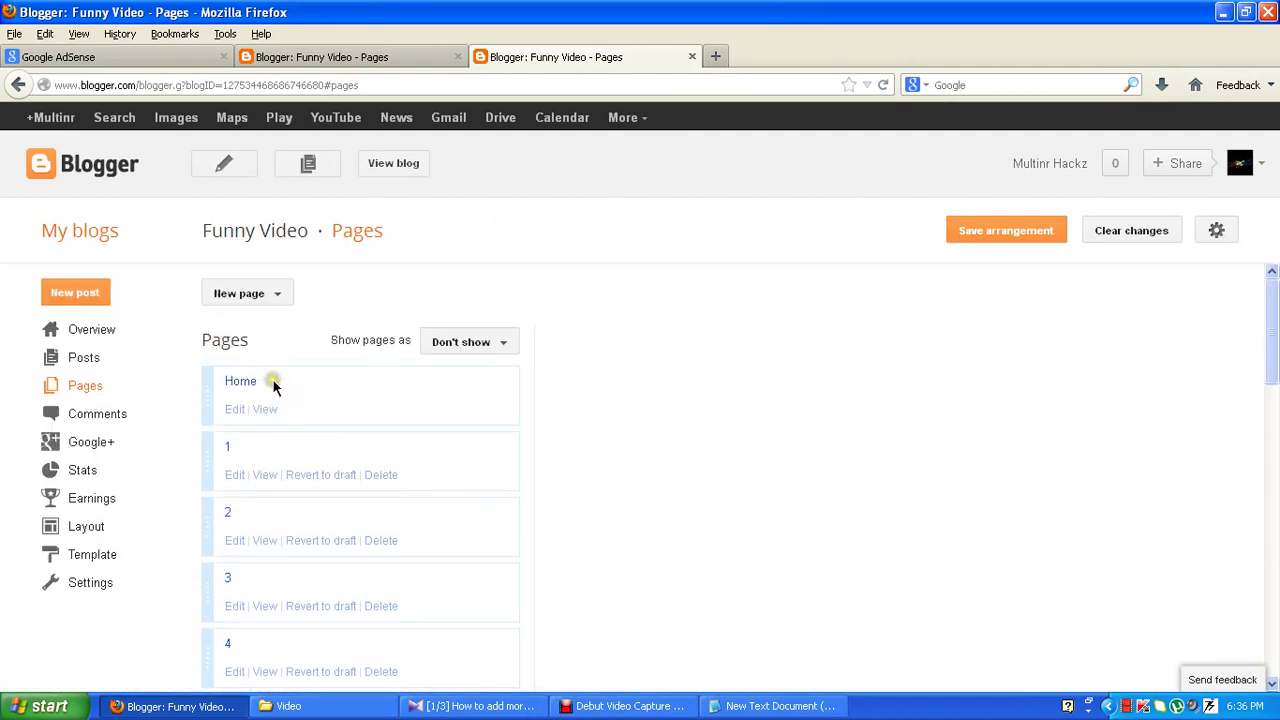
pyautogui.click(243, 291)
pyautogui.click(249, 320)
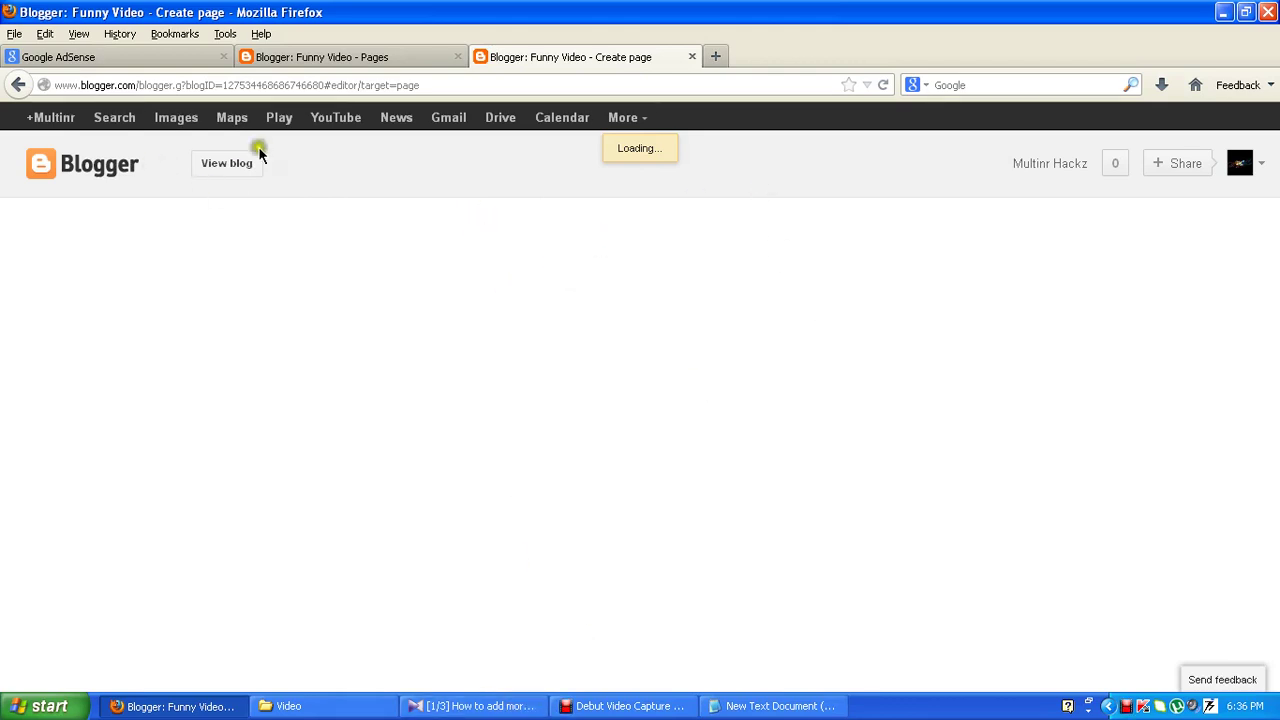
pyautogui.click(585, 707)
pyautogui.moveTo(556, 131); pyautogui.dragTo(955, 127)
pyautogui.click(346, 223)
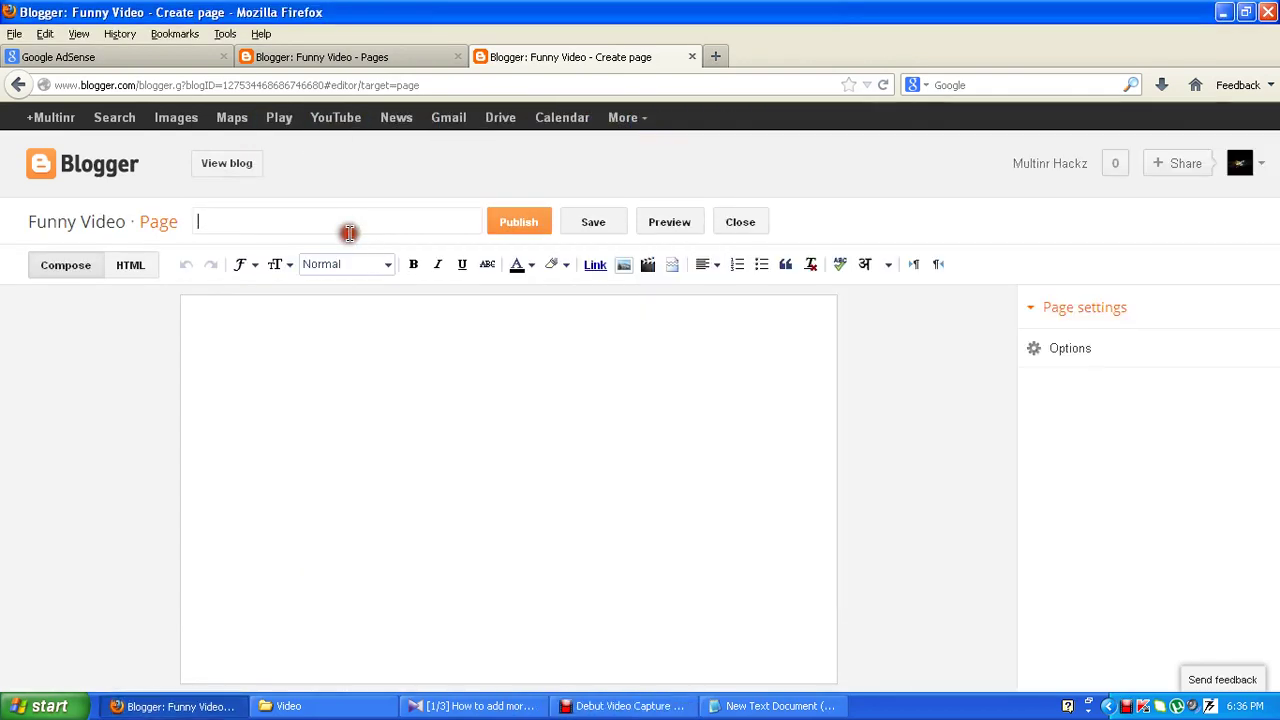
pyautogui.write('31')
pyautogui.click(519, 228)
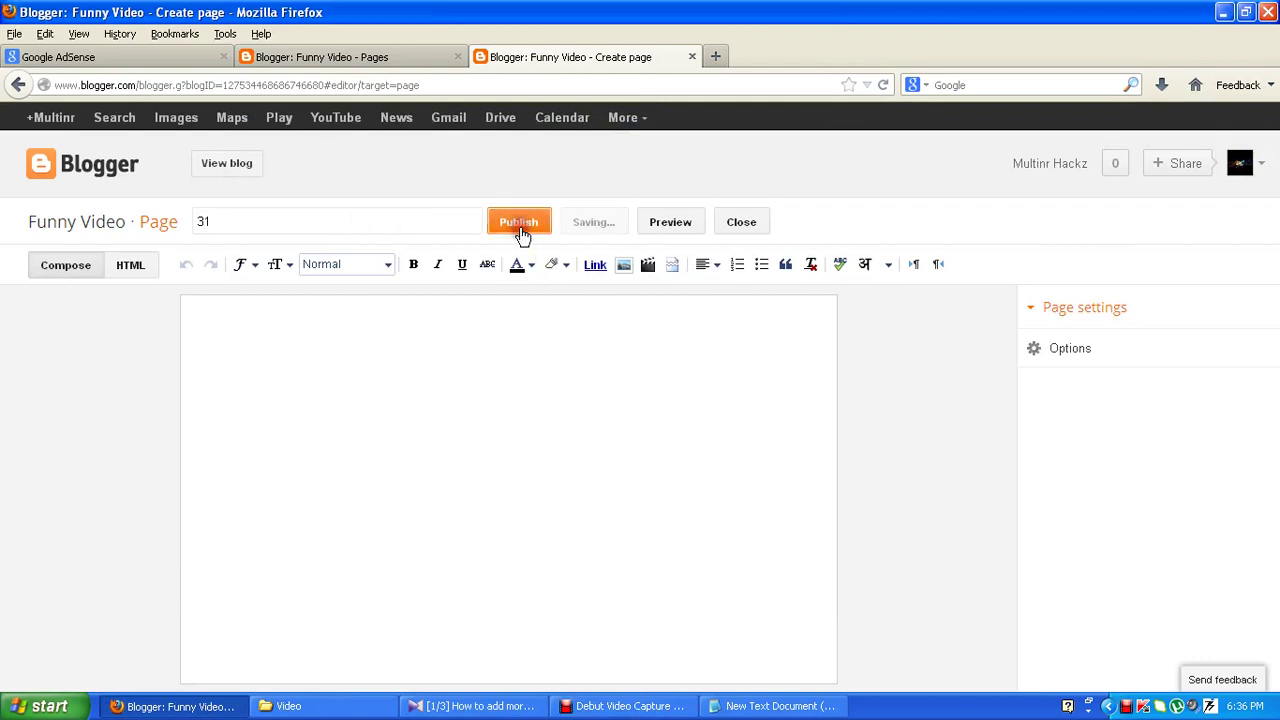
# Try to publish a blank page titled 32, and return to the page list, discarding the unsaved changes.
pyautogui.scroll(-5, 420, 400)
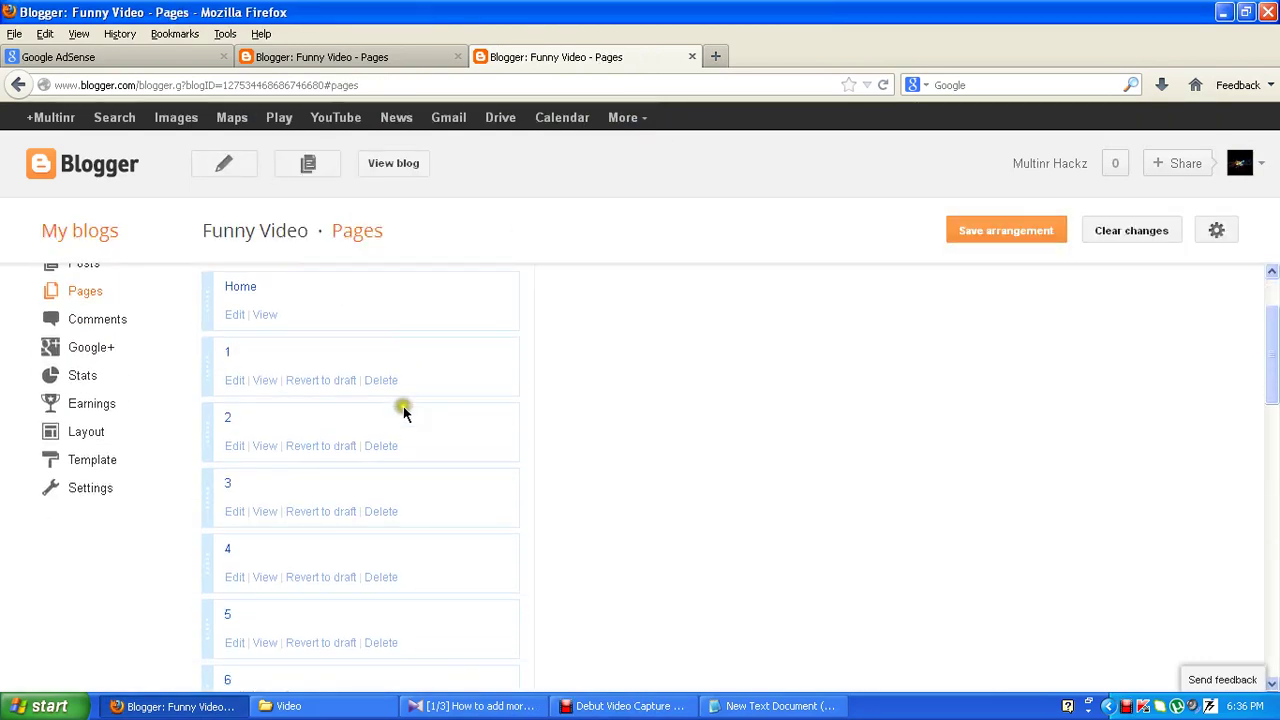
pyautogui.scroll(-10, 405, 414)
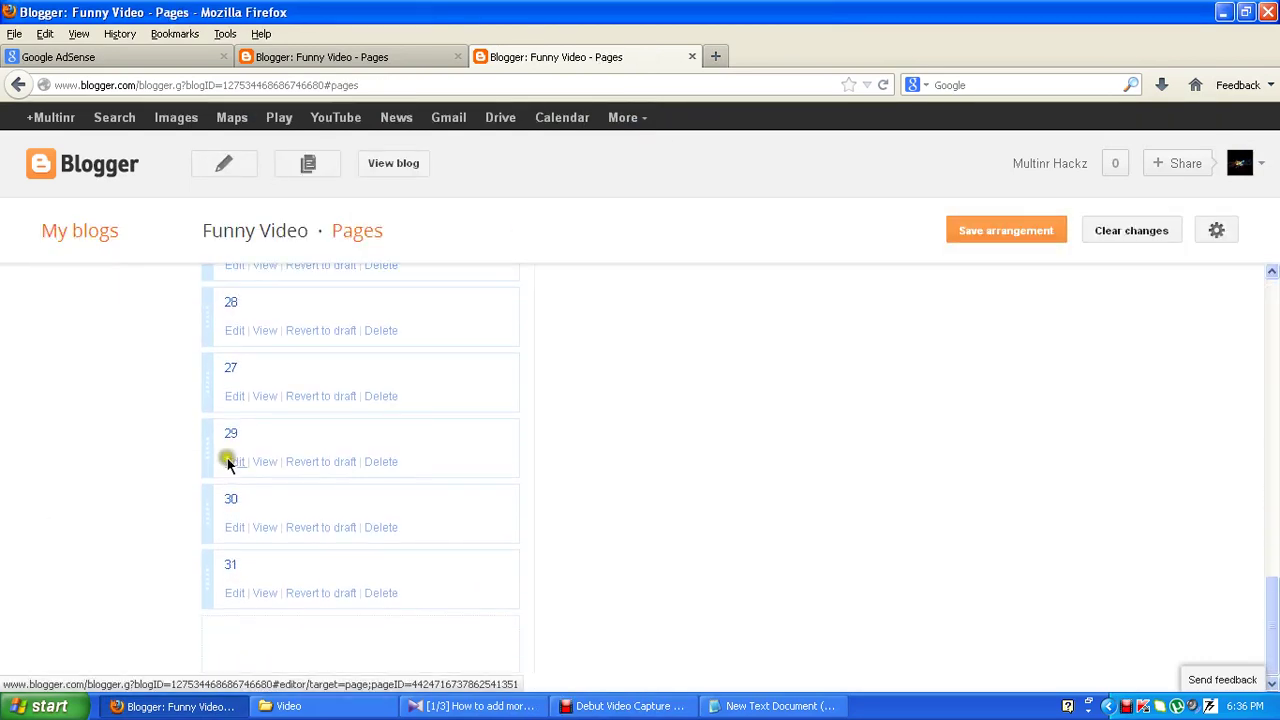
pyautogui.scroll(15, 369, 289)
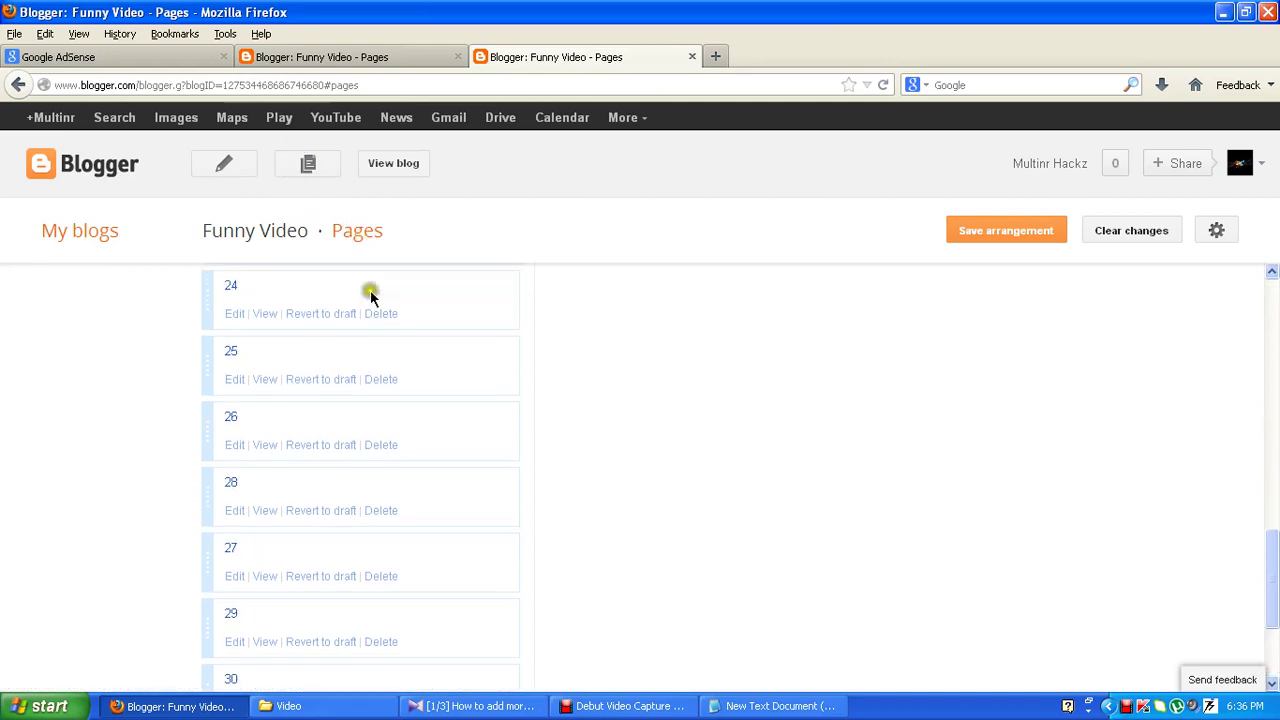
pyautogui.click(284, 293)
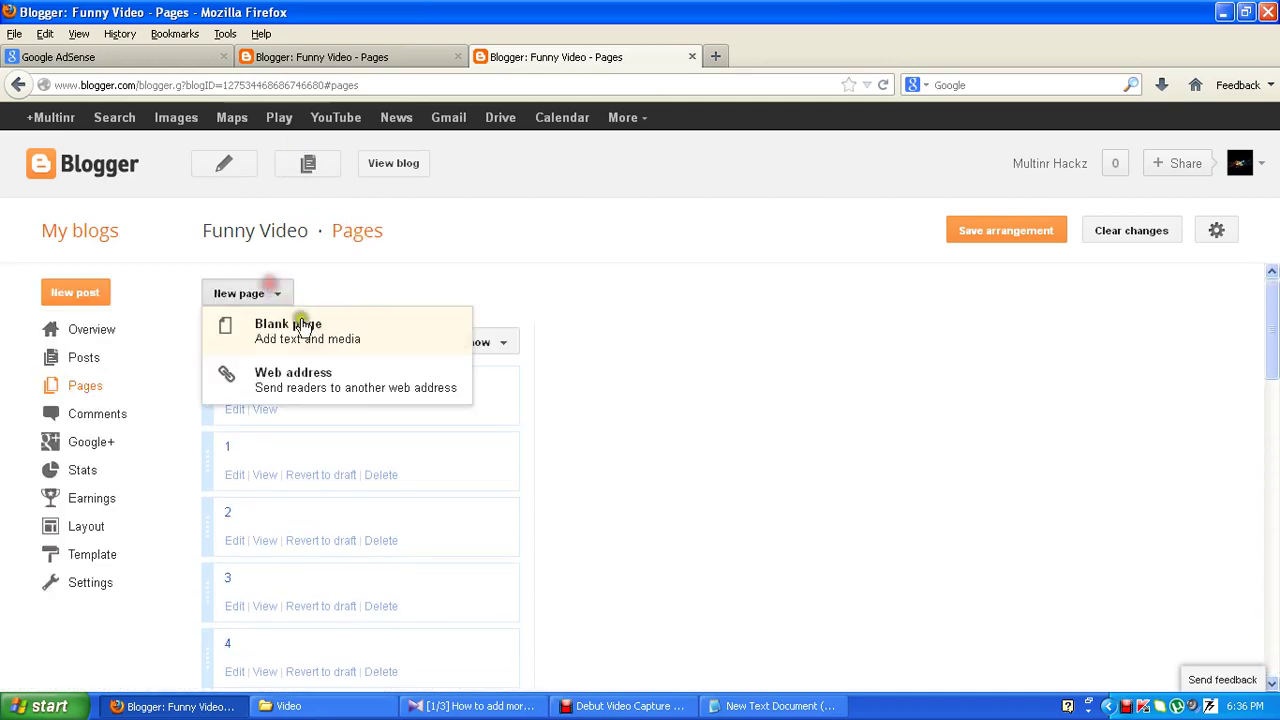
pyautogui.click(303, 322)
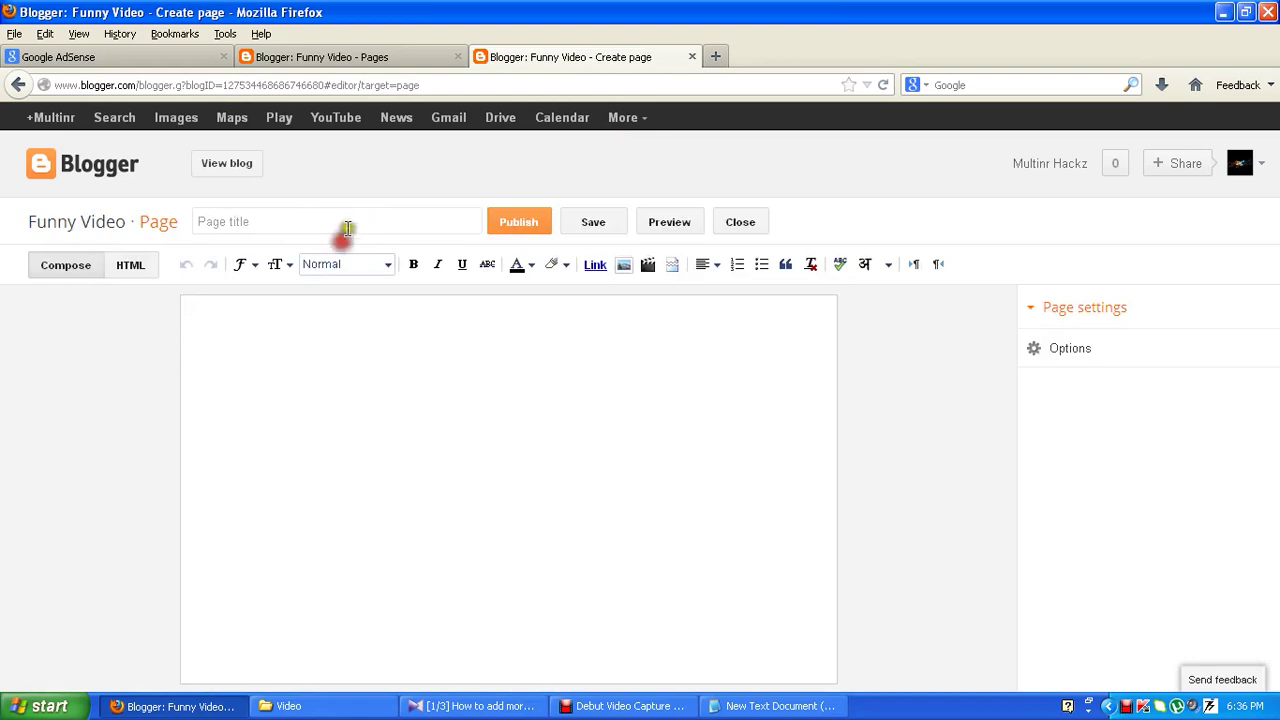
pyautogui.click(350, 223)
pyautogui.write('32')
pyautogui.click(494, 234)
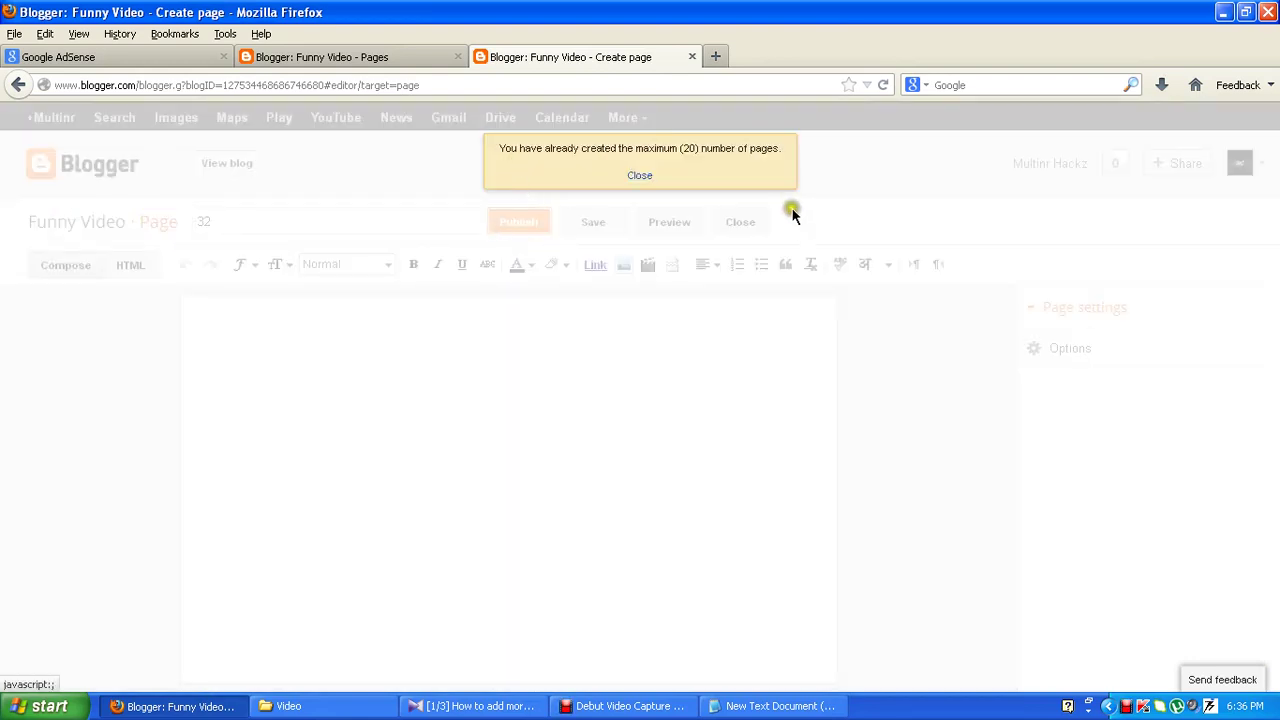
pyautogui.click(640, 176)
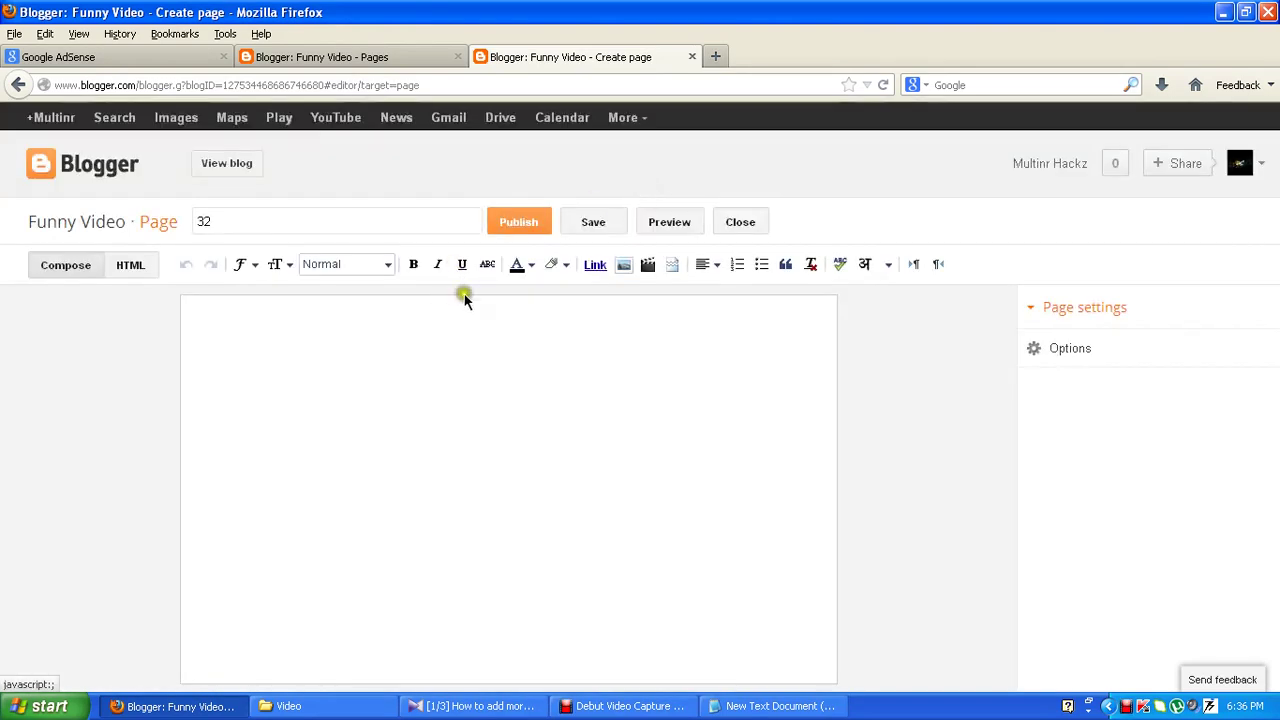
pyautogui.click(18, 86)
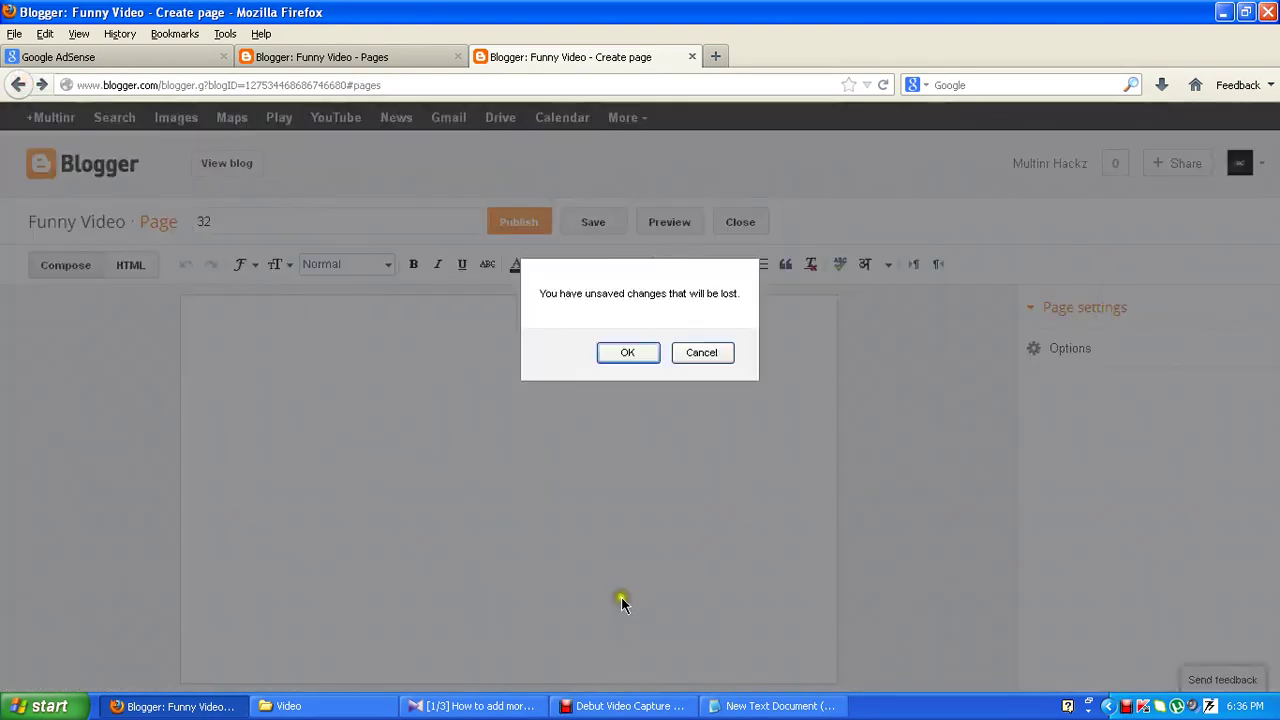
pyautogui.click(628, 353)
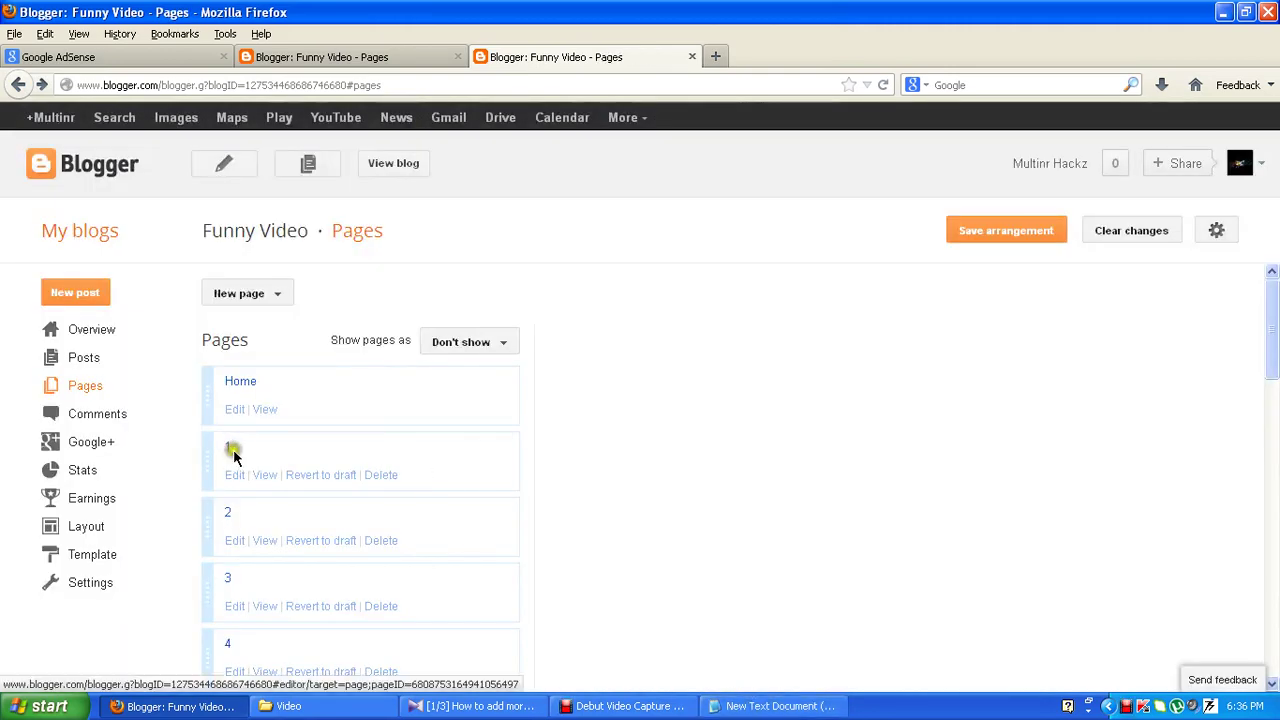
# Look through the page list from Home to 31 and save the page arrangement.
pyautogui.scroll(-5, 266, 486)
pyautogui.scroll(-6, 240, 520)
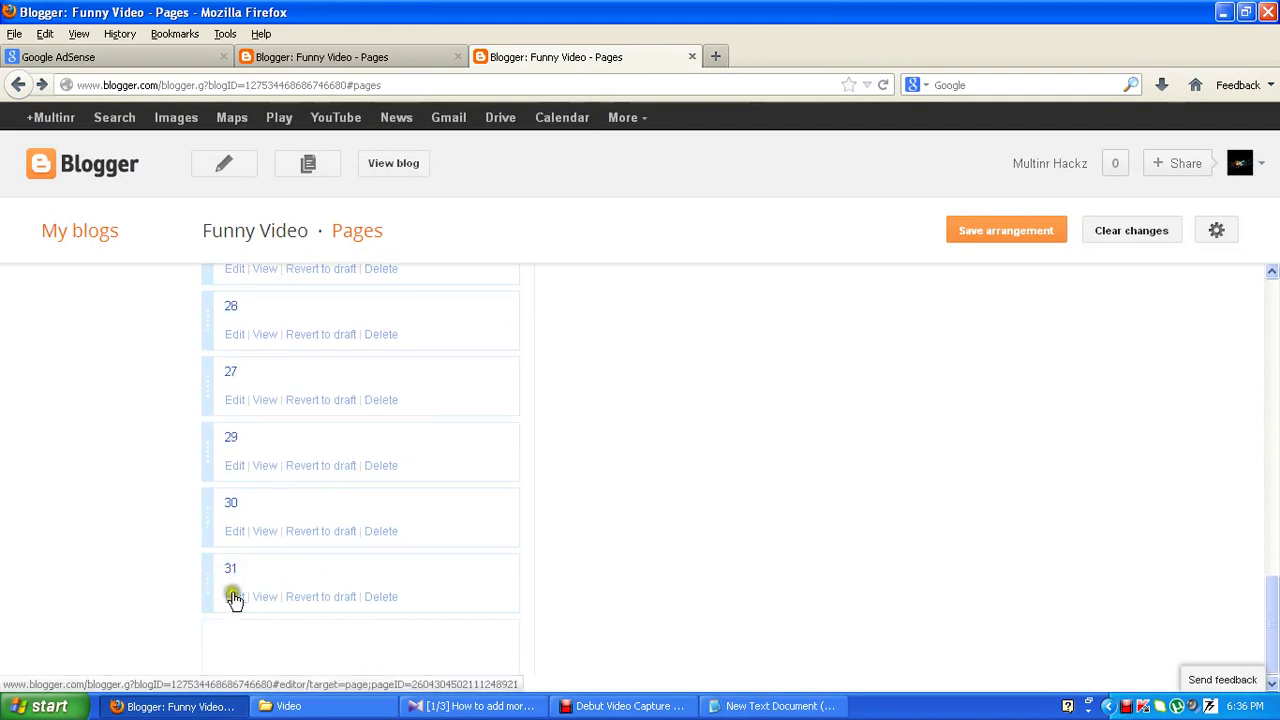
pyautogui.scroll(8, 237, 598)
pyautogui.scroll(3, 280, 541)
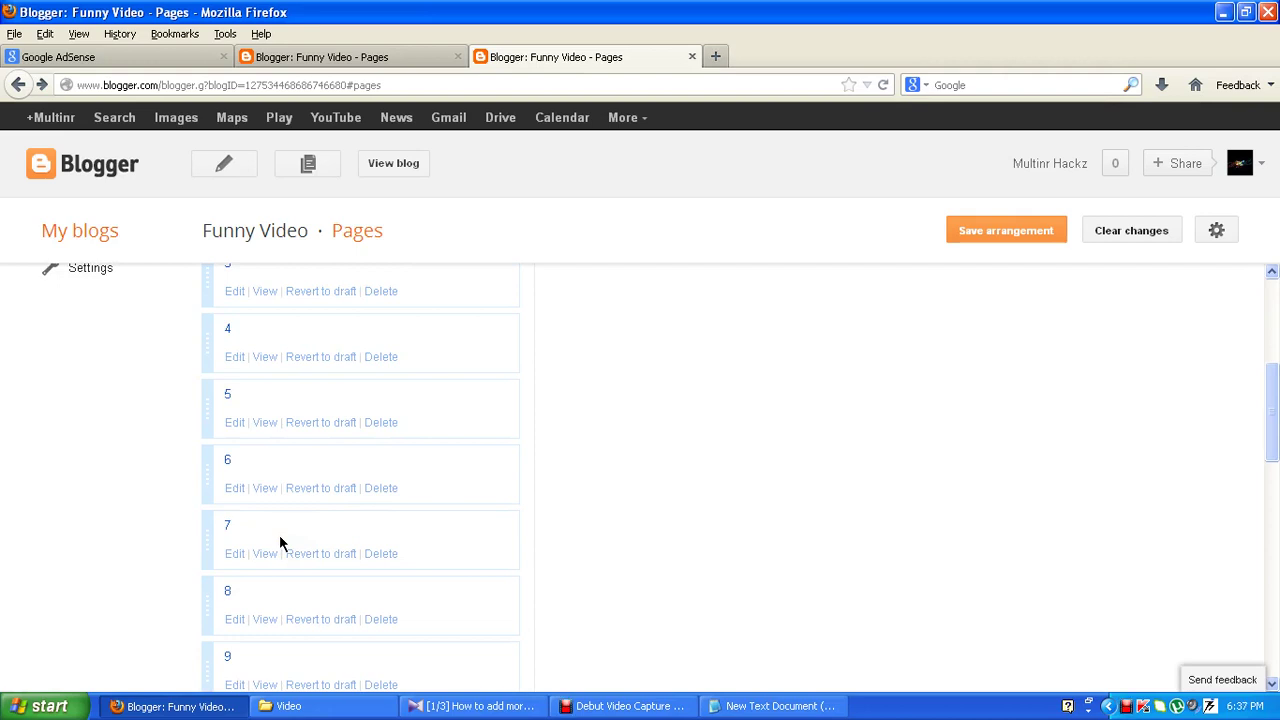
pyautogui.scroll(5, 279, 543)
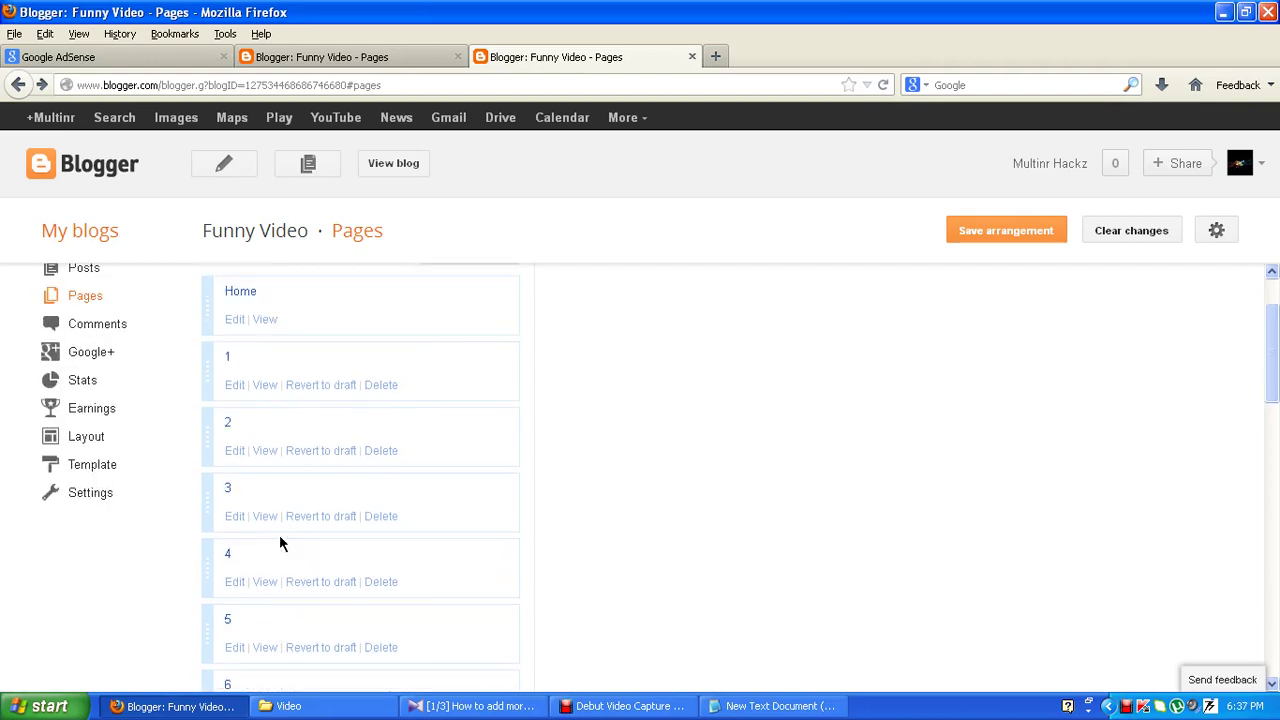
pyautogui.scroll(-1, 595, 602)
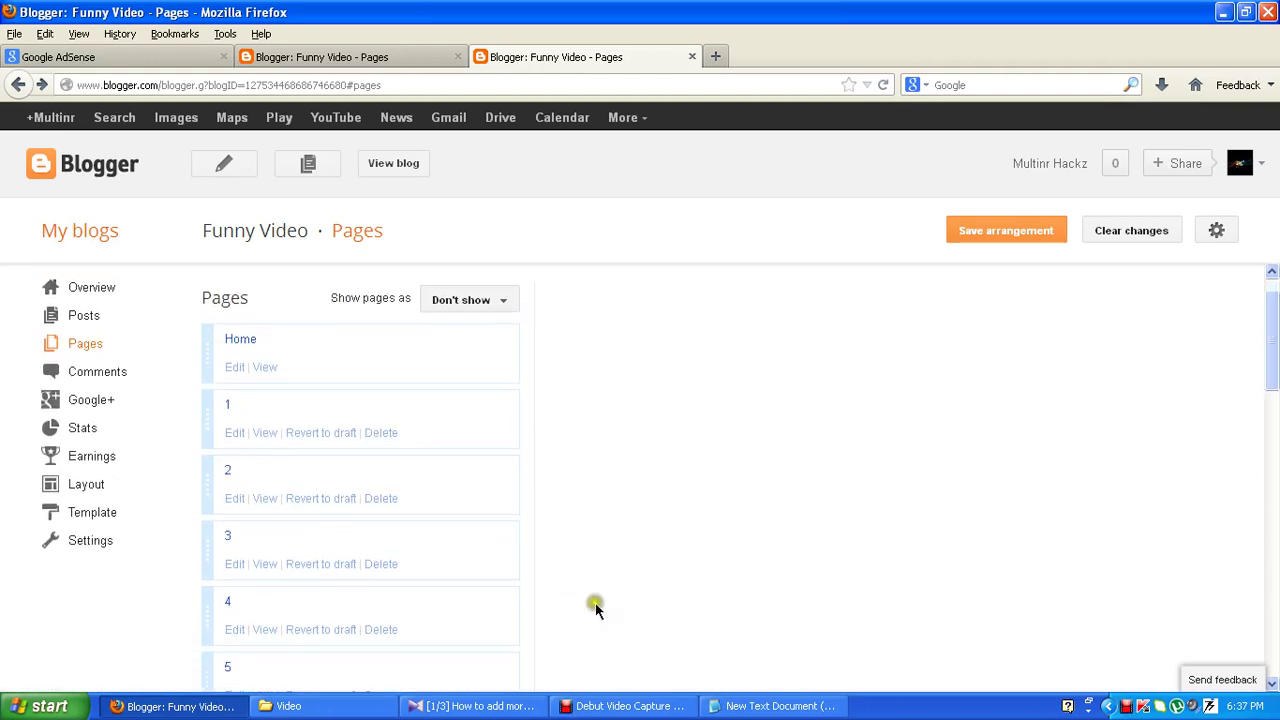
pyautogui.scroll(1, 593, 640)
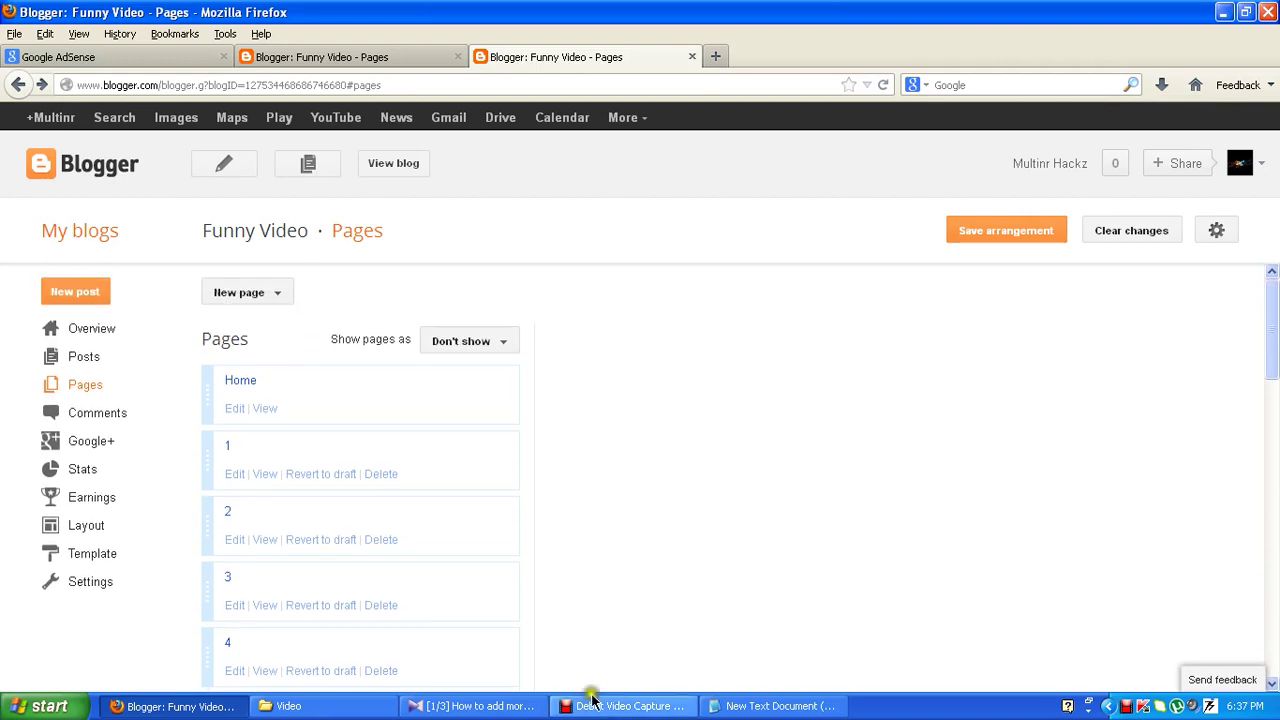
pyautogui.click(1006, 240)
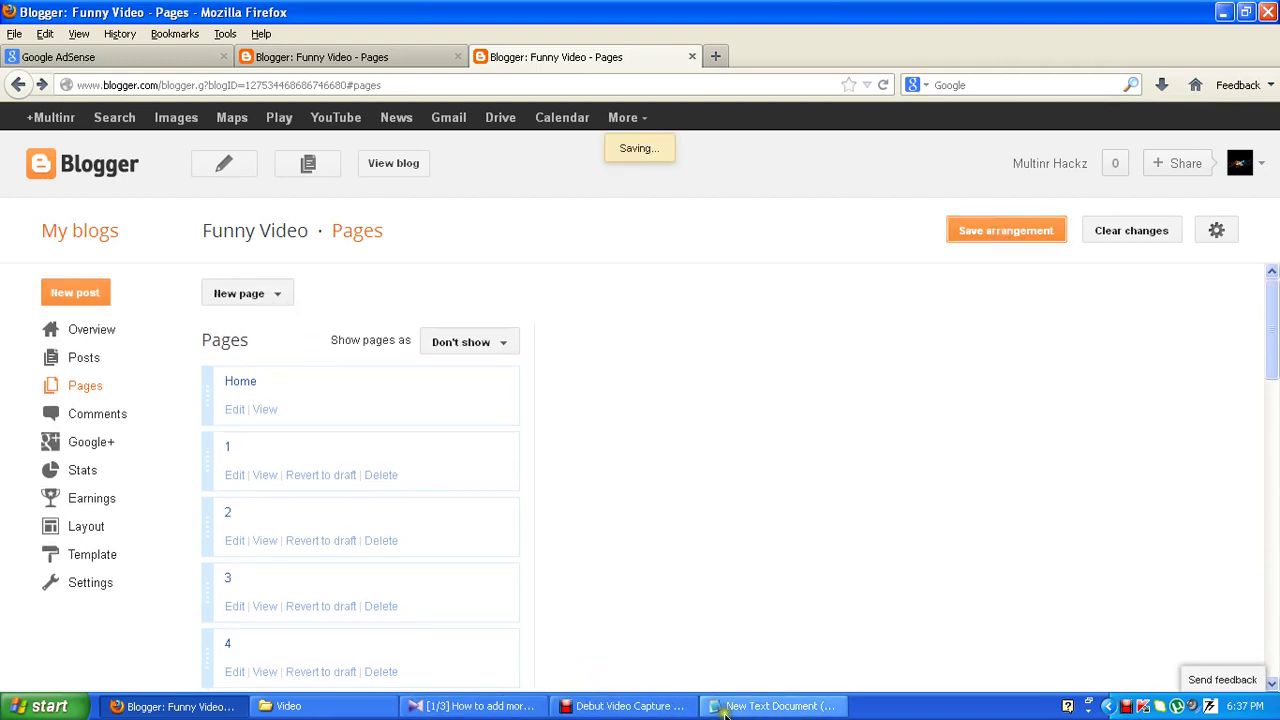
# Copy the saved Edit link of page 10 from the Notepad document and open it in a new browser tab.
pyautogui.click(772, 706)
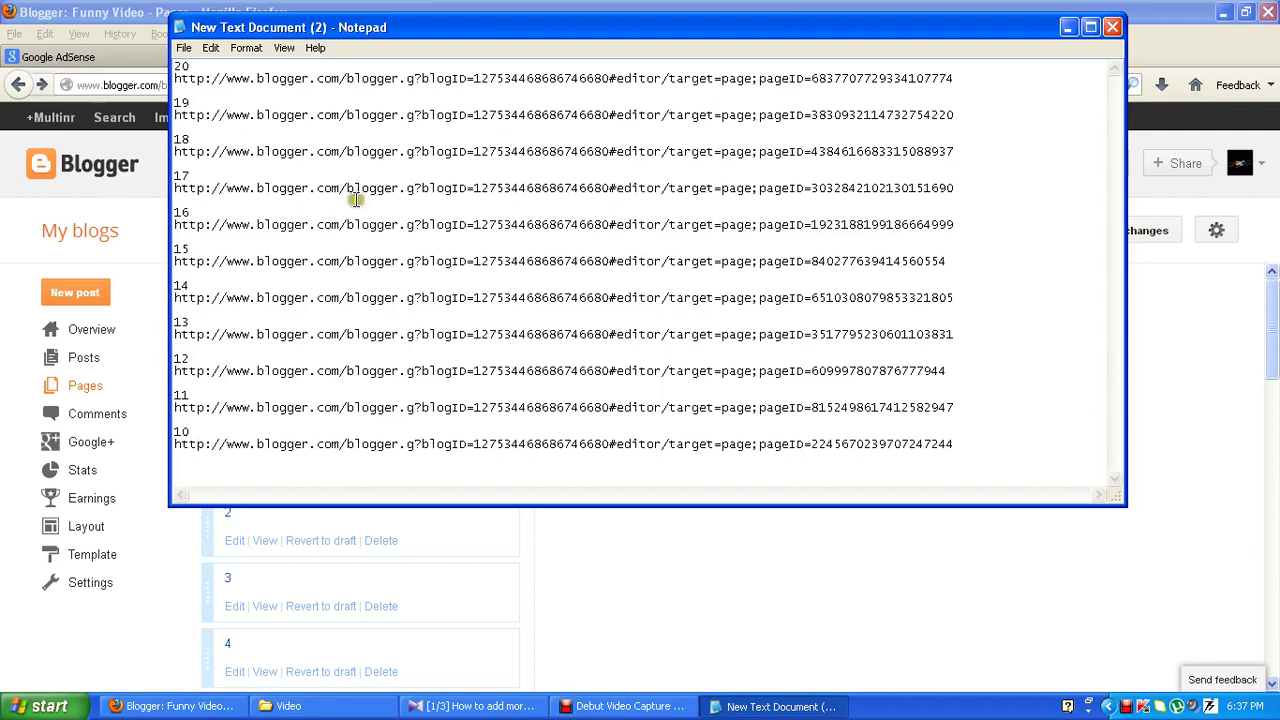
pyautogui.tripleClick(258, 446)
pyautogui.hotkey('ctrl', 'c')
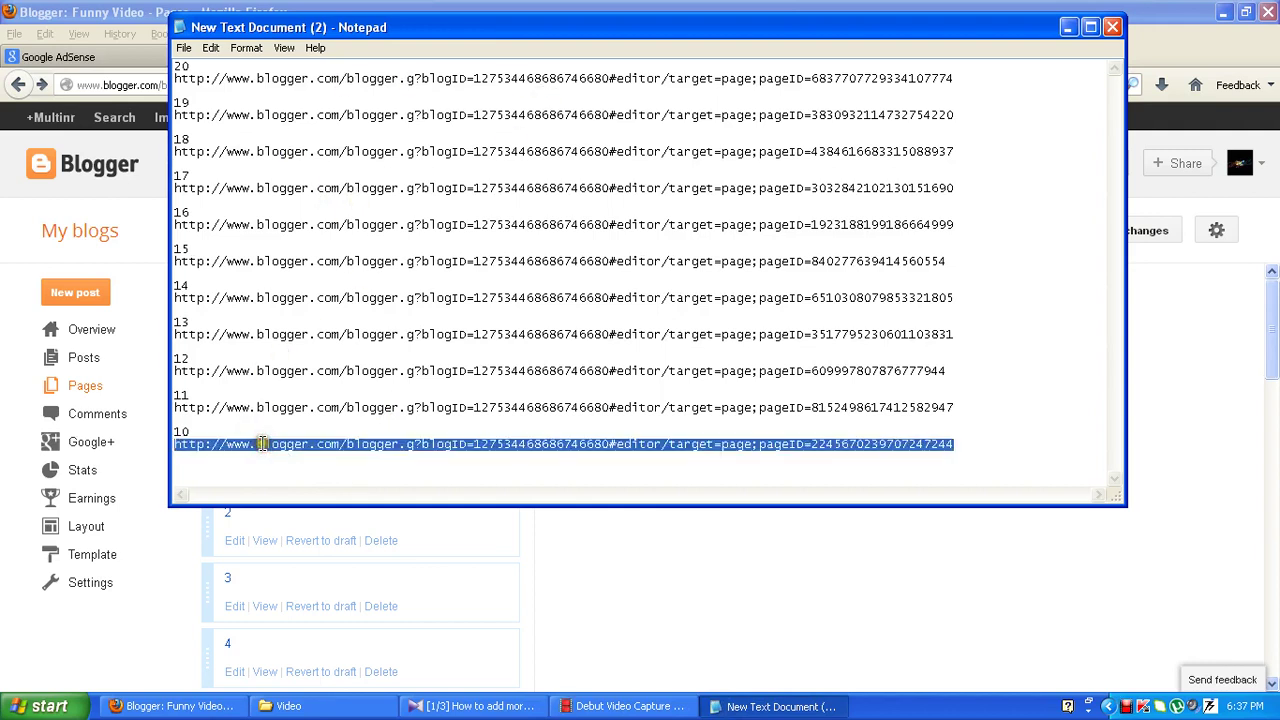
pyautogui.click(587, 548)
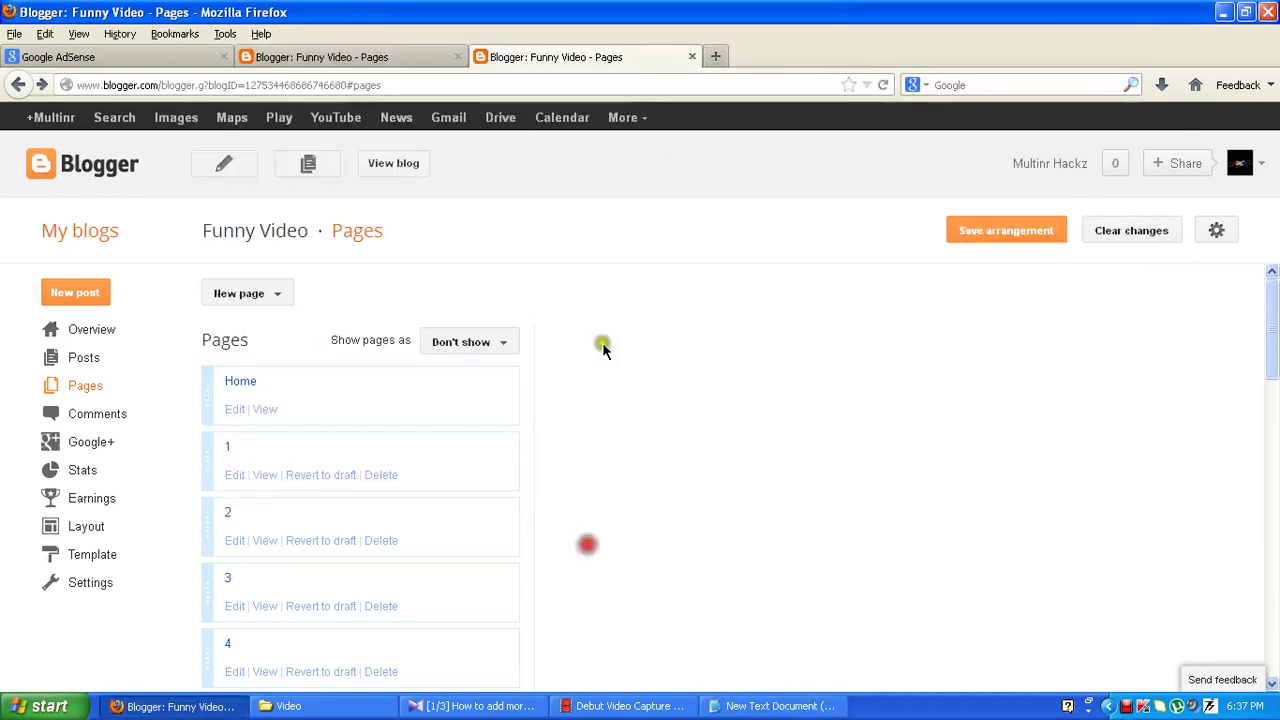
pyautogui.click(709, 56)
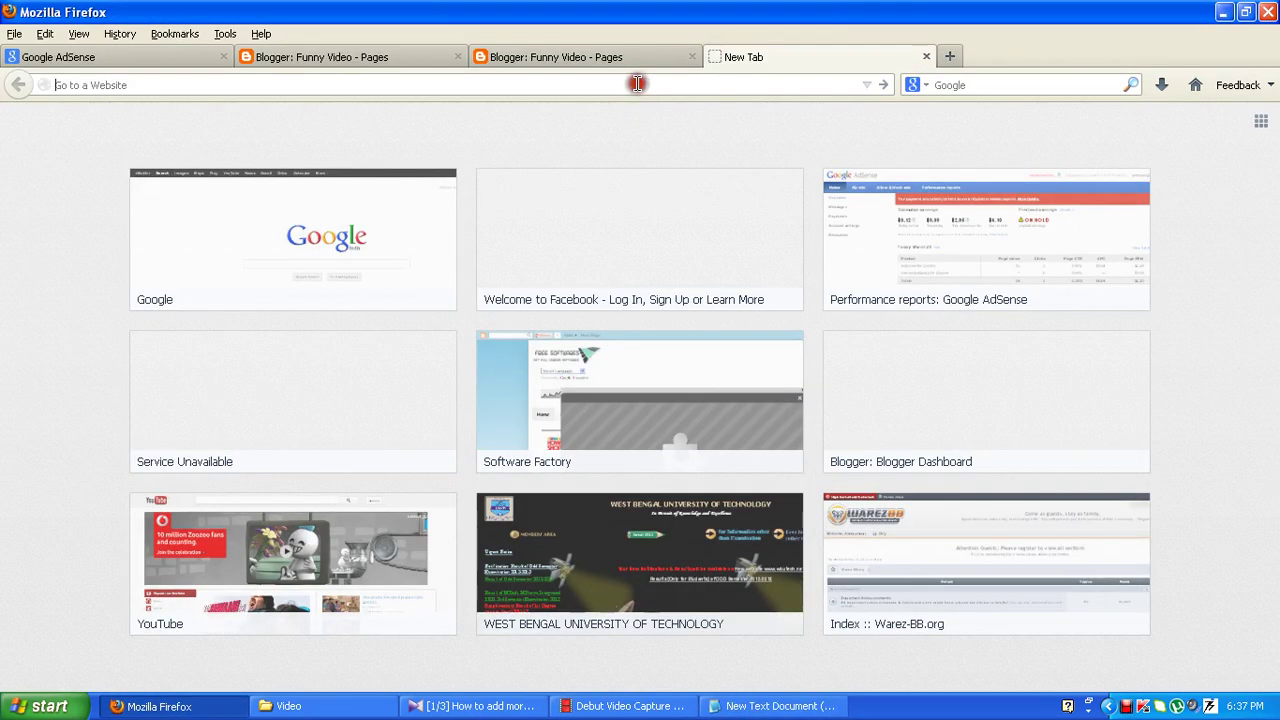
pyautogui.hotkey('ctrl', 'v')
pyautogui.press('Return')
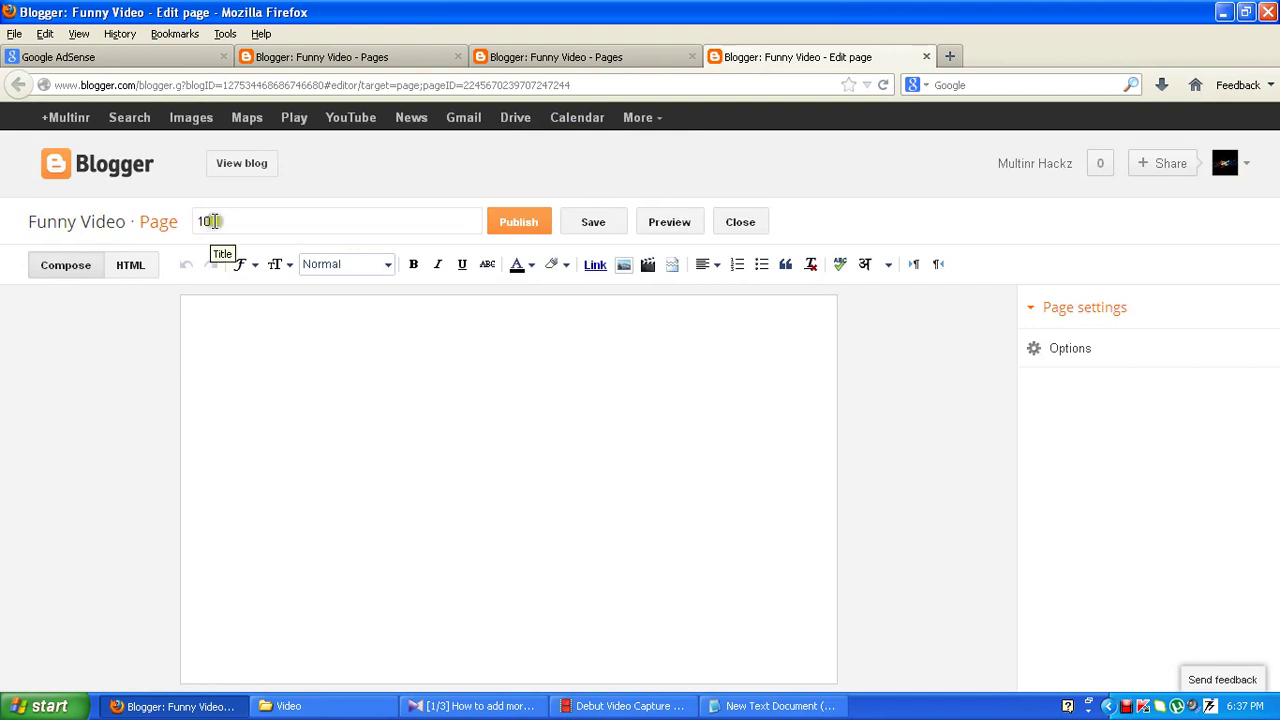
# Republish deleted page 10, dismissing the publishing warning and retrying, and look through the page list.
pyautogui.click(518, 230)
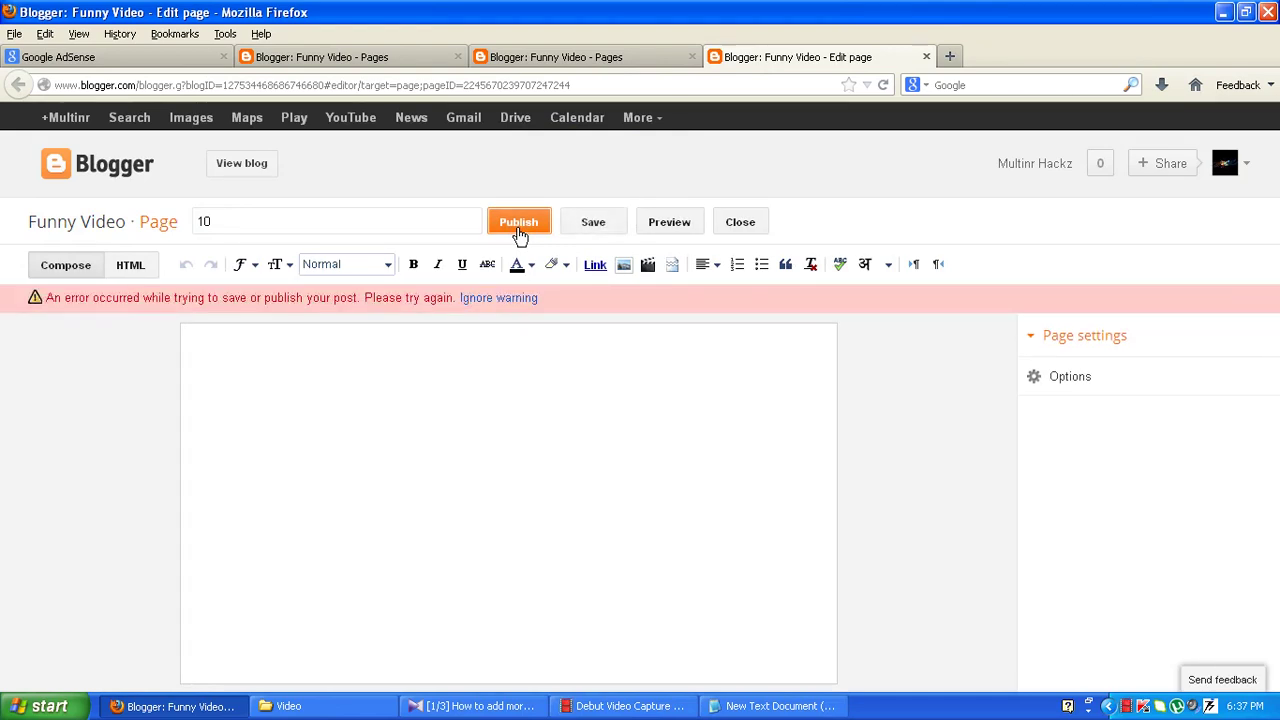
pyautogui.click(520, 298)
pyautogui.click(522, 222)
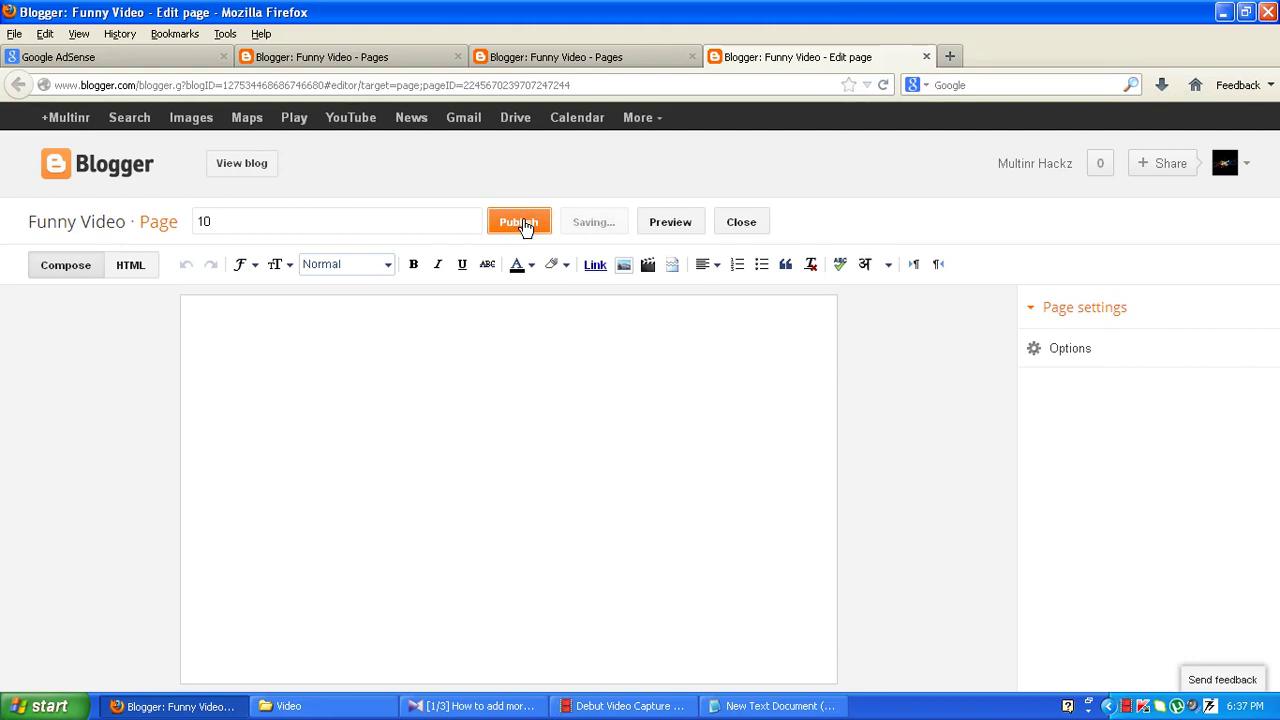
pyautogui.scroll(-10, 443, 387)
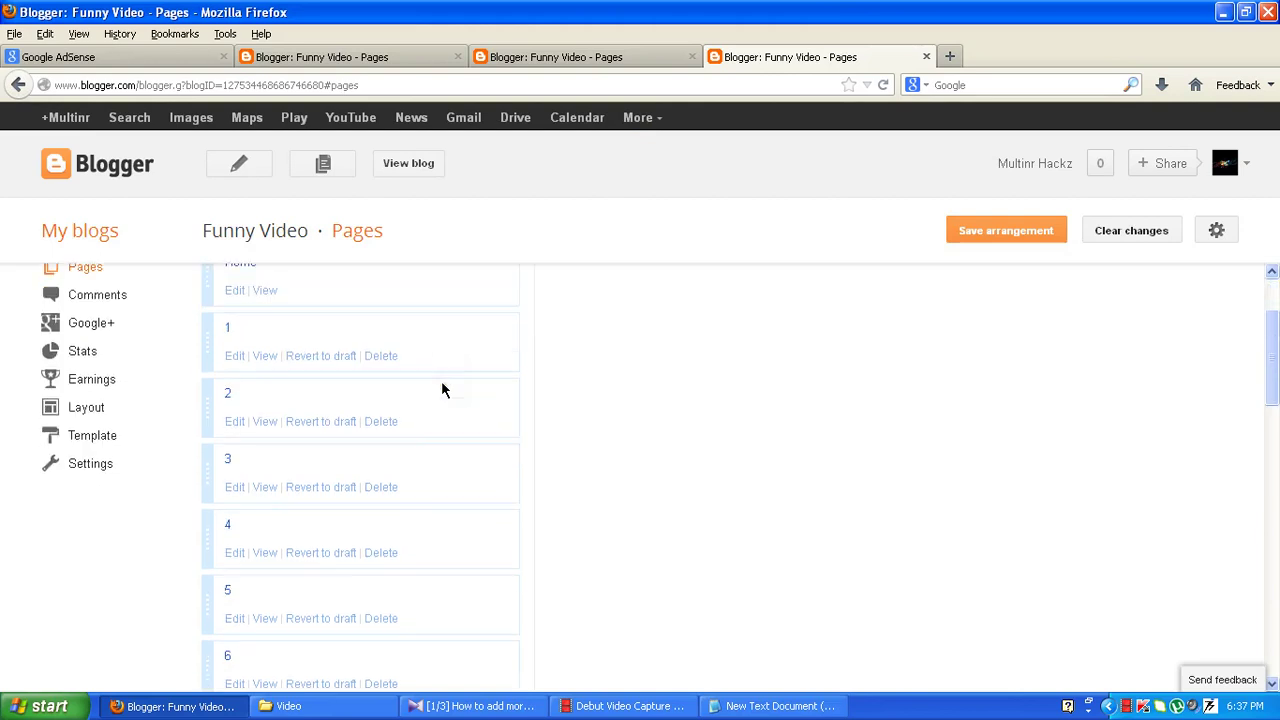
pyautogui.scroll(-6, 259, 541)
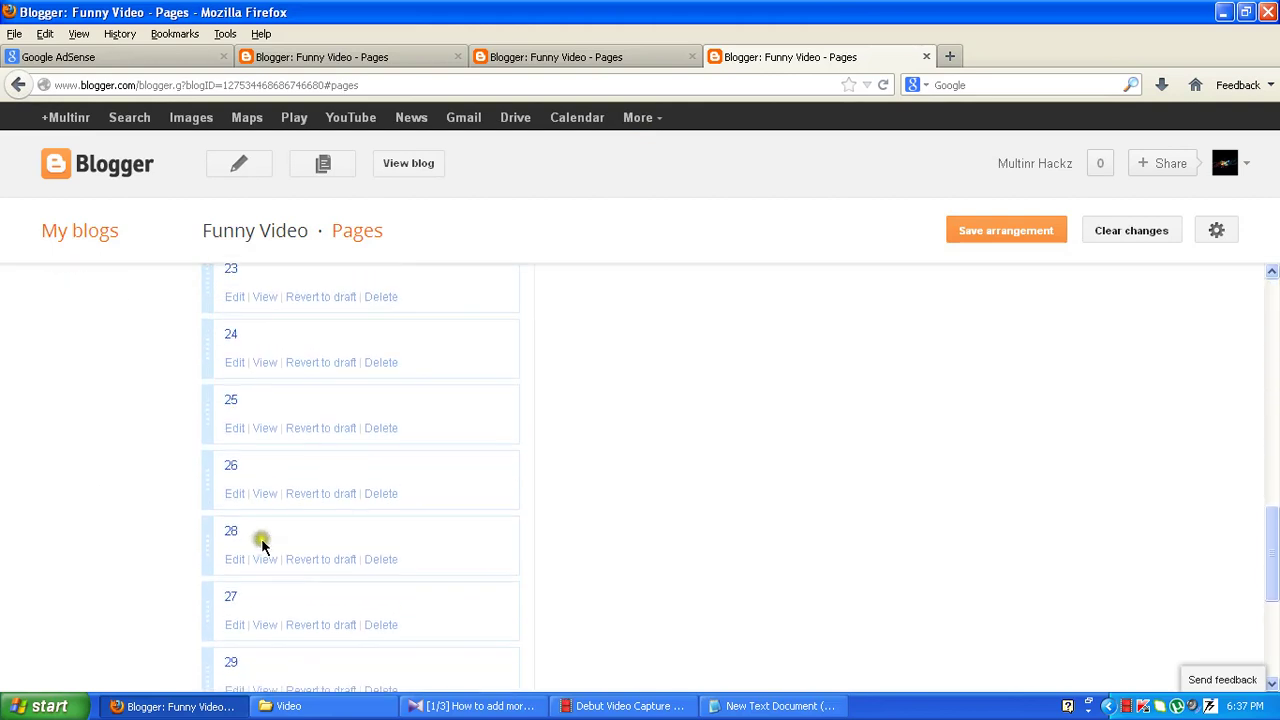
pyautogui.scroll(16, 686, 491)
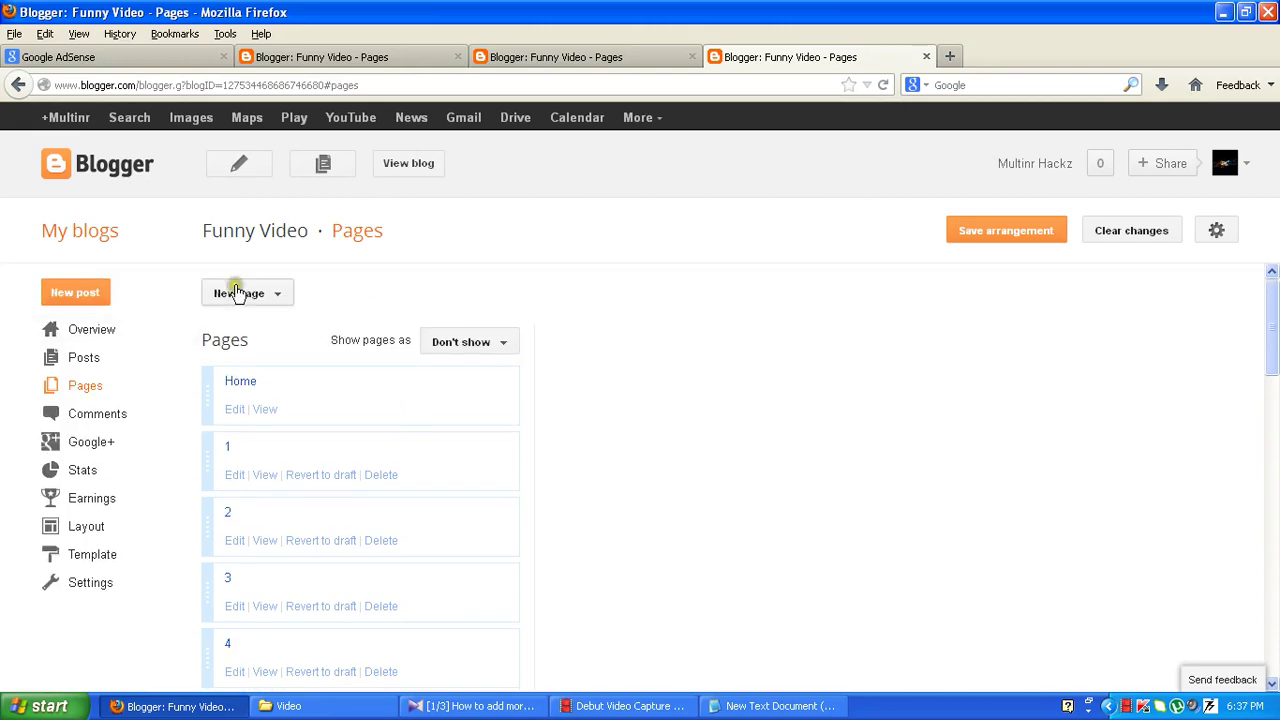
# Copy the saved Edit link of page 11 from the Notepad document and open it in a new browser tab.
pyautogui.click(775, 706)
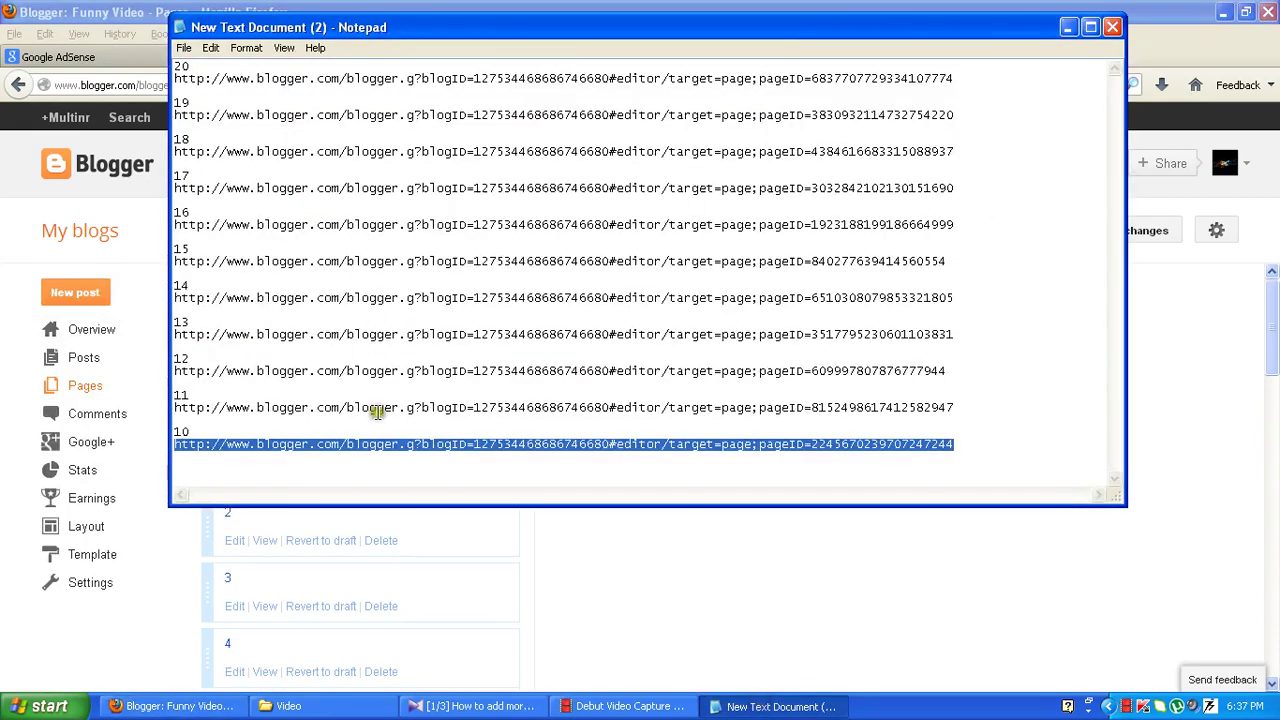
pyautogui.doubleClick(380, 408)
pyautogui.hotkey('ctrl', 'c')
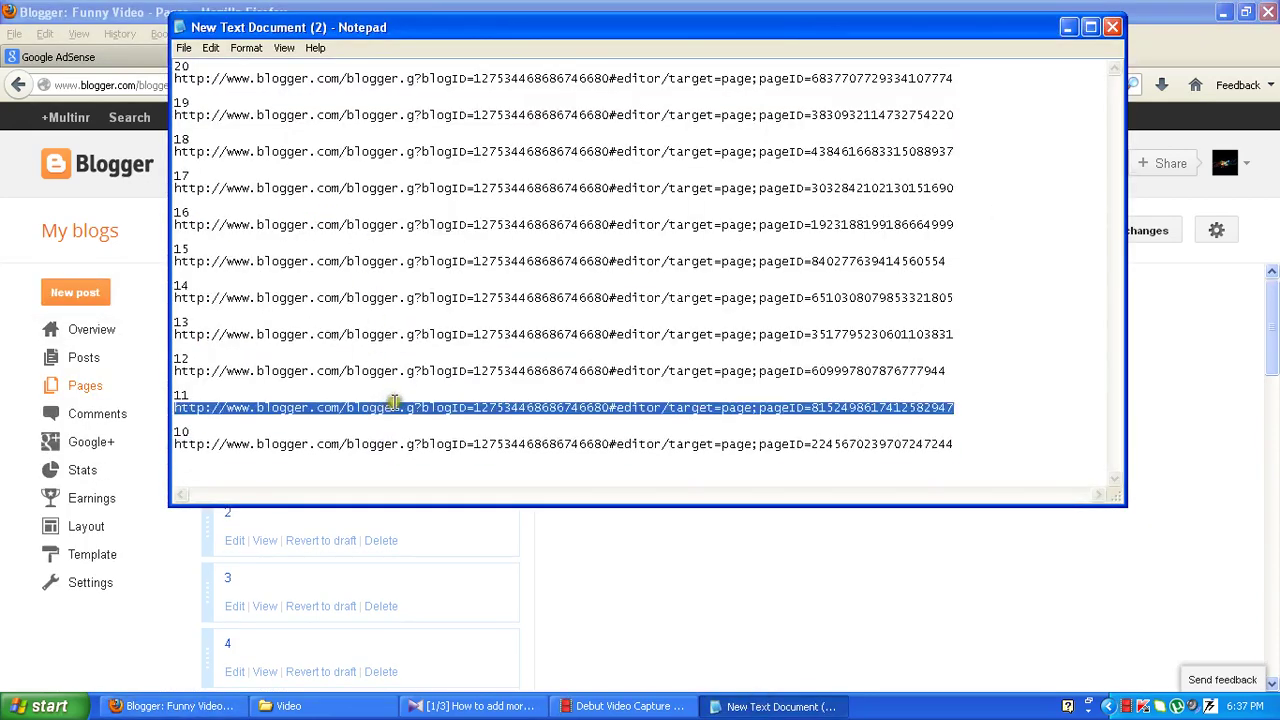
pyautogui.click(1146, 366)
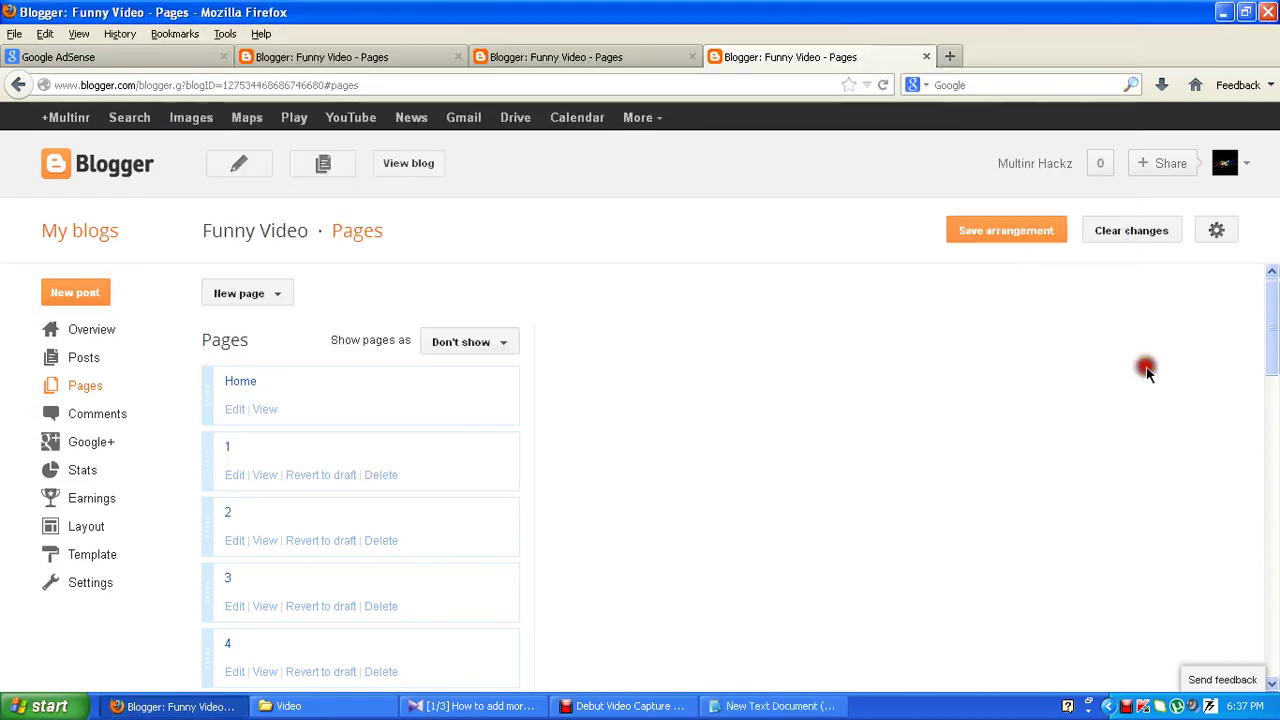
pyautogui.click(943, 57)
pyautogui.hotkey('ctrl', 'v')
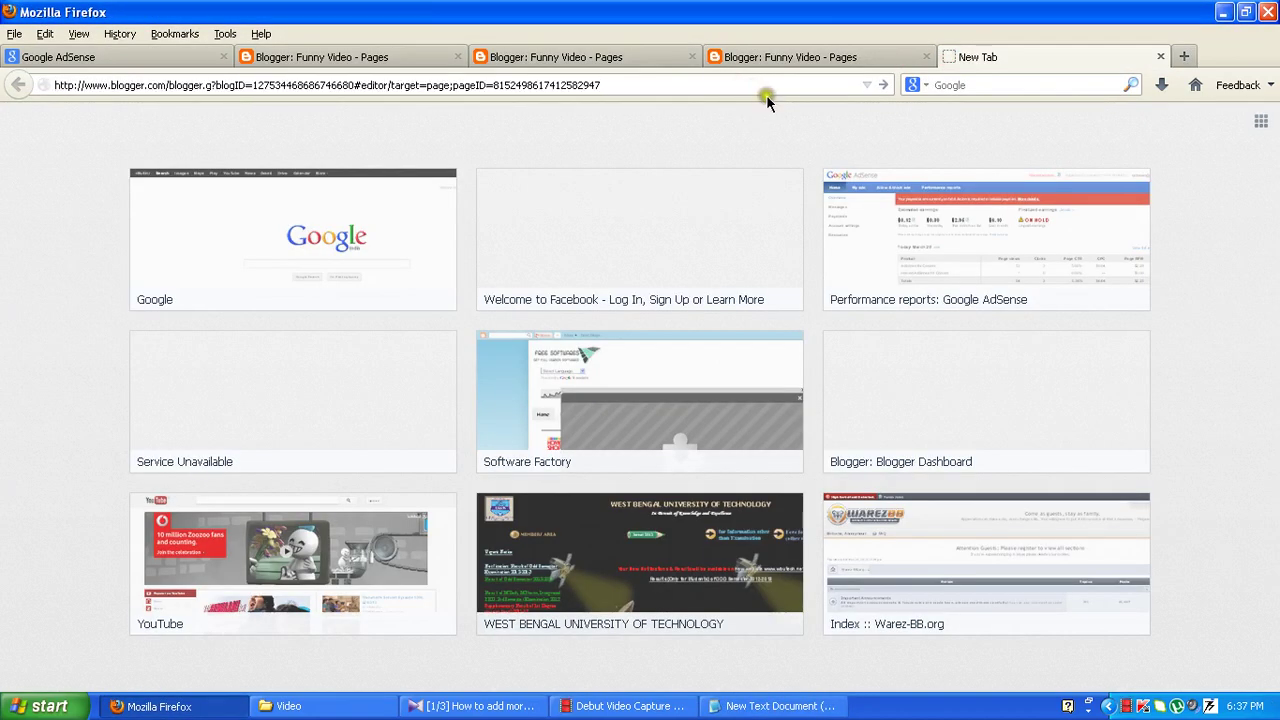
pyautogui.press('Return')
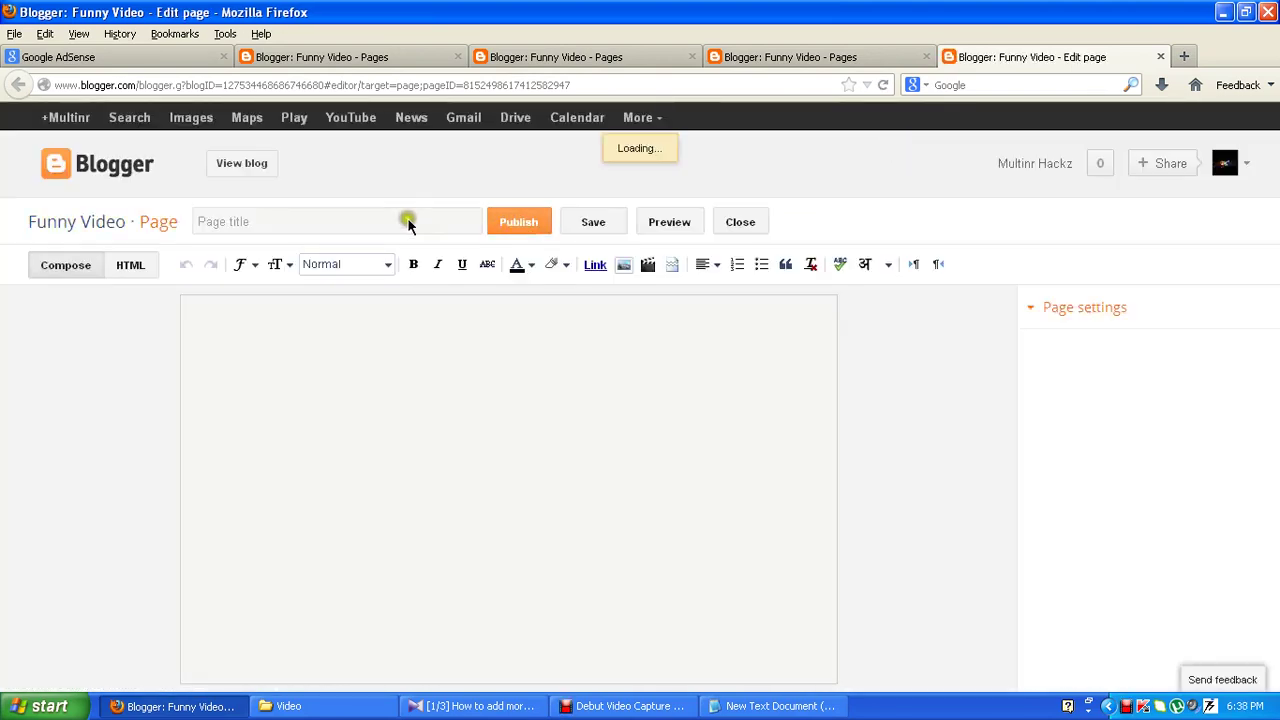
# Publish the reopened page with the title 11 and compare the page lists in the last two browser tabs.
pyautogui.click(405, 219)
pyautogui.write('11')
pyautogui.click(538, 222)
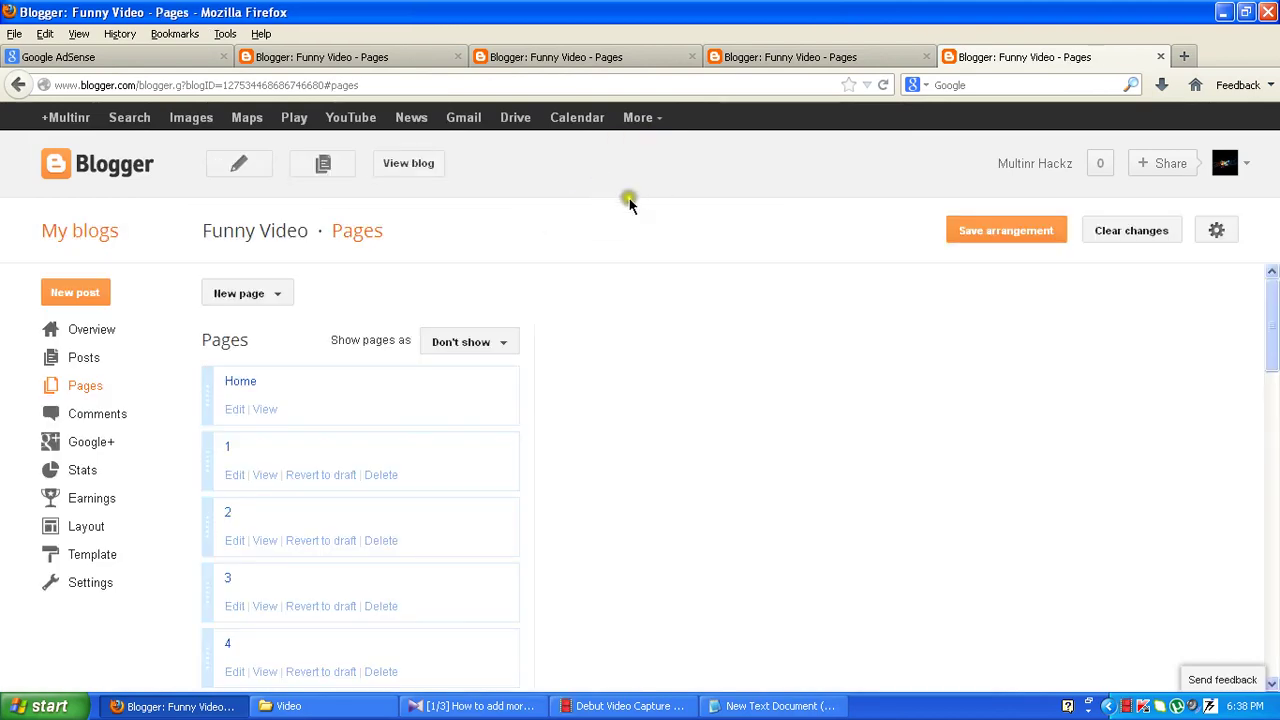
pyautogui.click(786, 56)
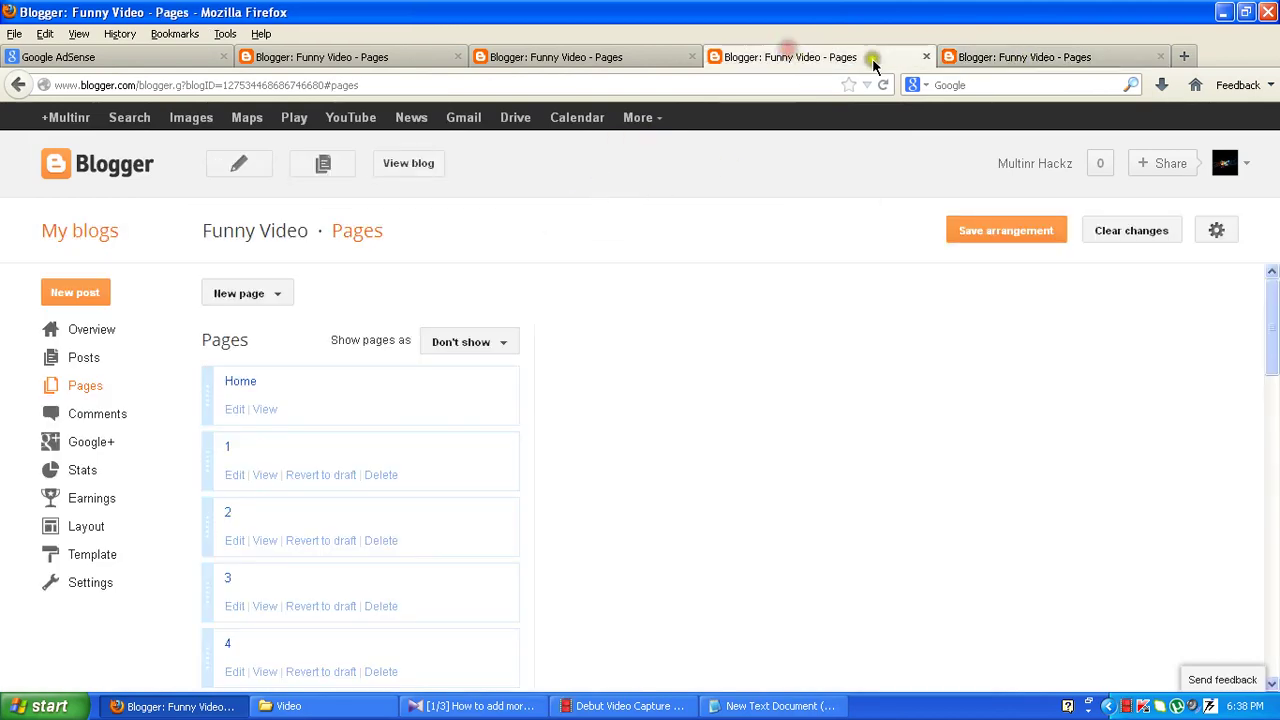
pyautogui.click(1140, 56)
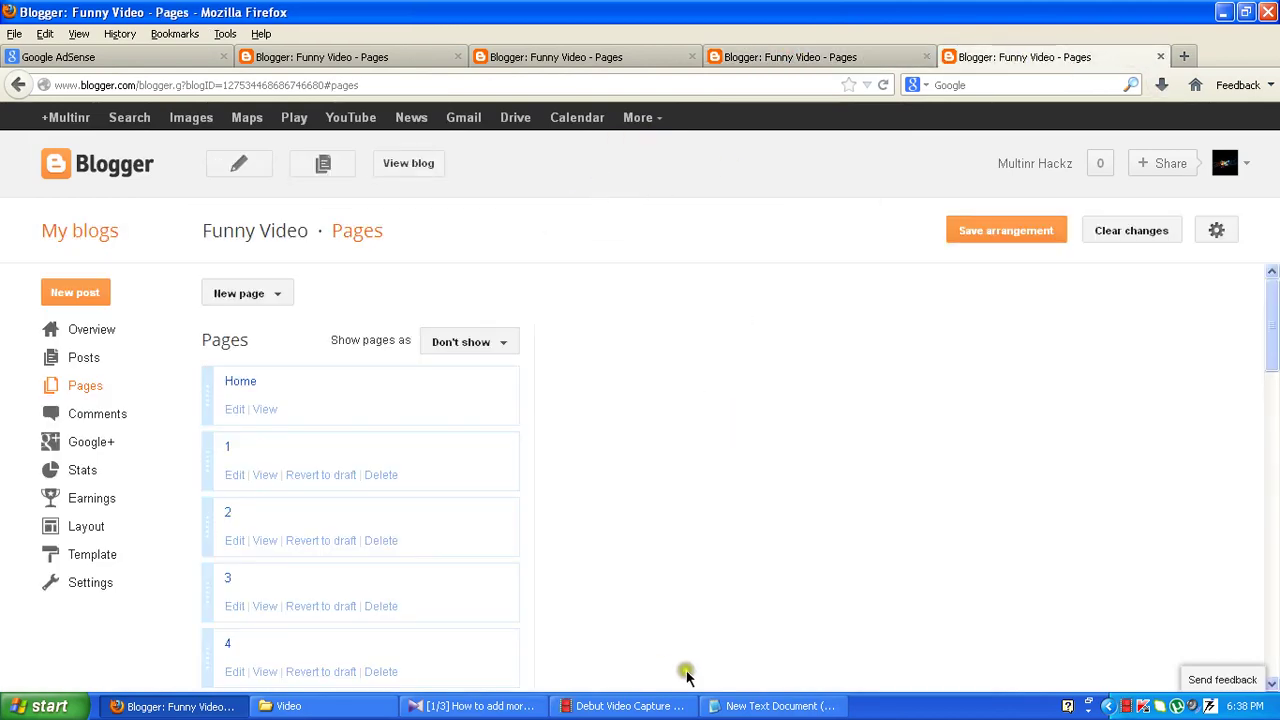
# Open page 12 from its Edit link saved in Notepad, reusing the current browser tab, and publish it again.
pyautogui.click(745, 703)
pyautogui.click(455, 361)
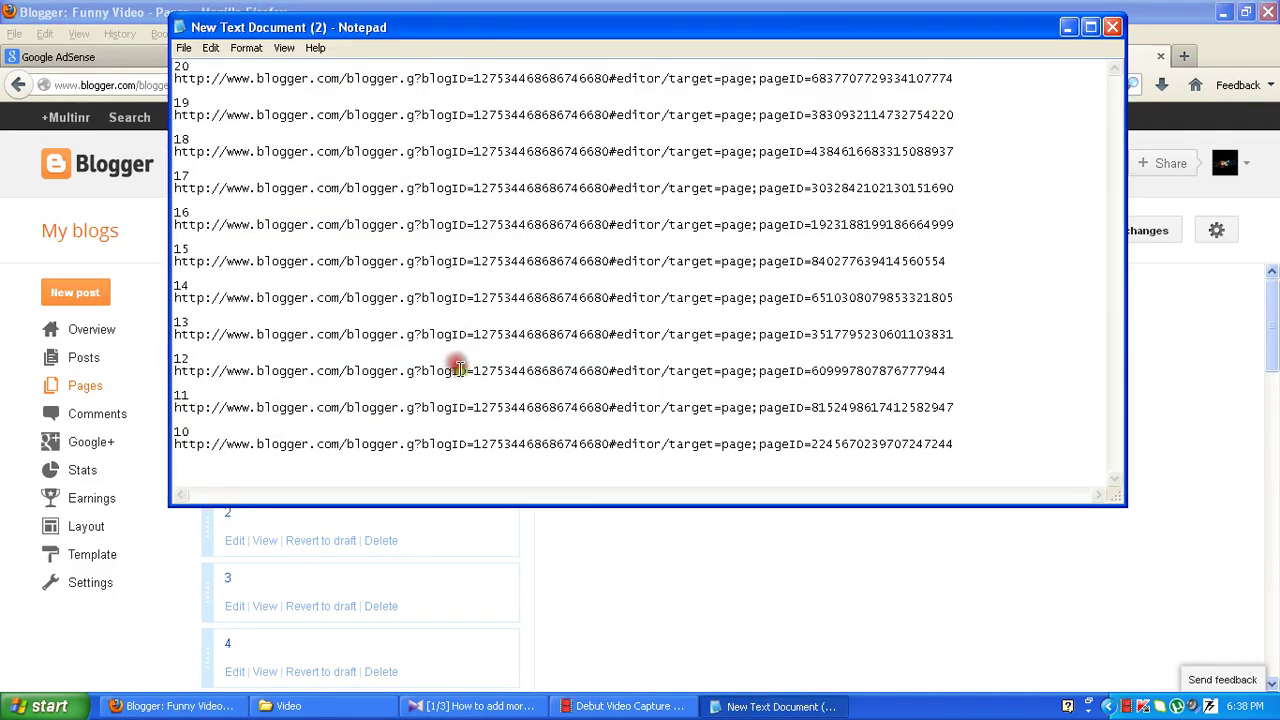
pyautogui.doubleClick(457, 368)
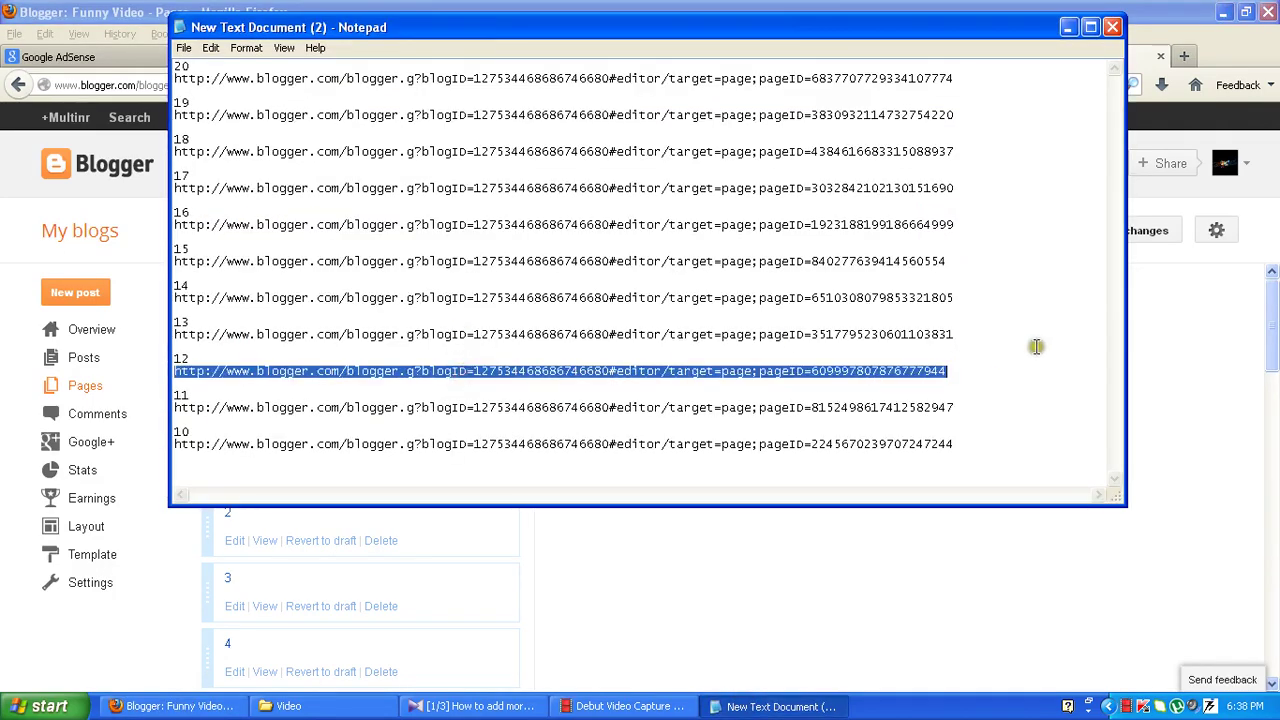
pyautogui.click(1172, 390)
pyautogui.click(740, 85)
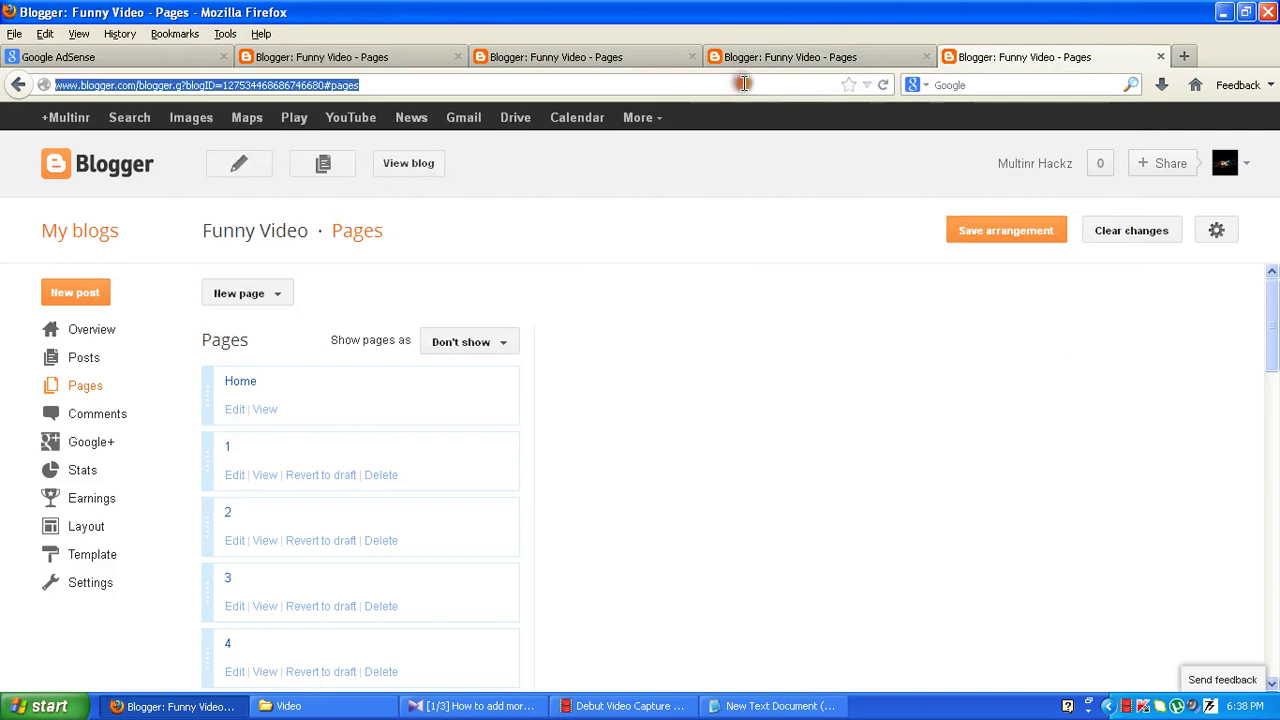
pyautogui.hotkey('ctrl', 'v')
pyautogui.press('Return')
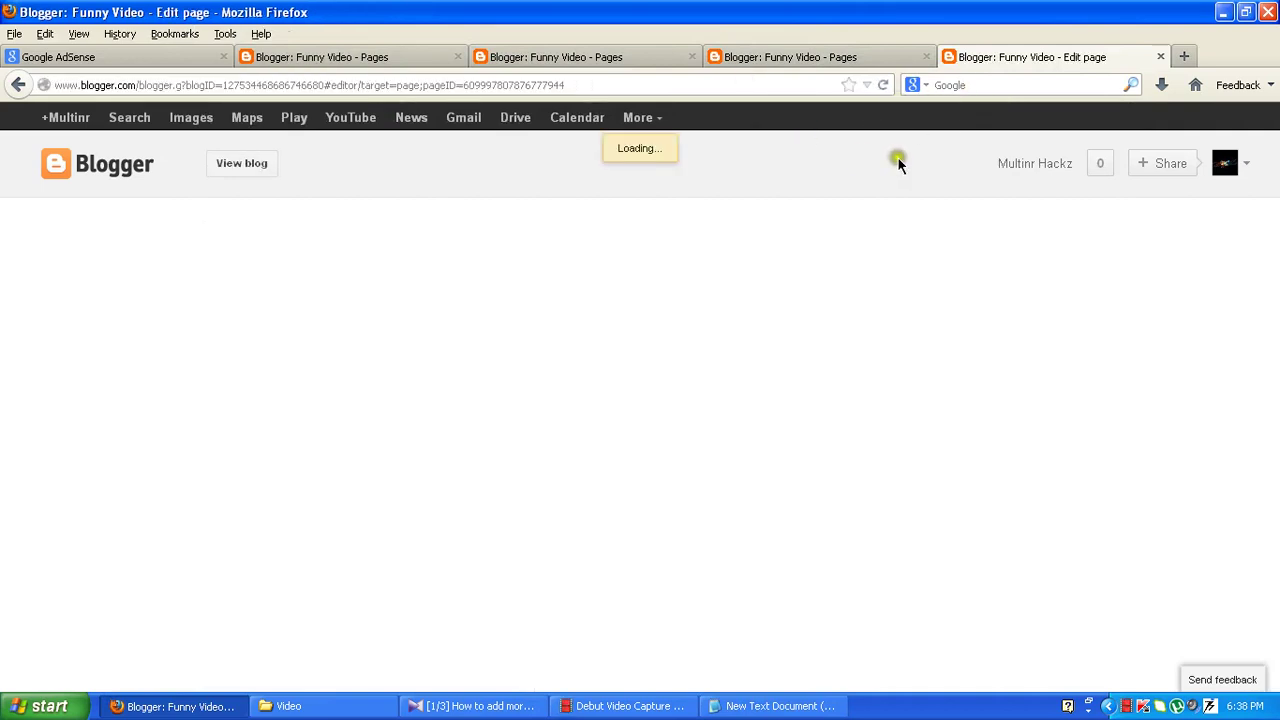
pyautogui.click(526, 229)
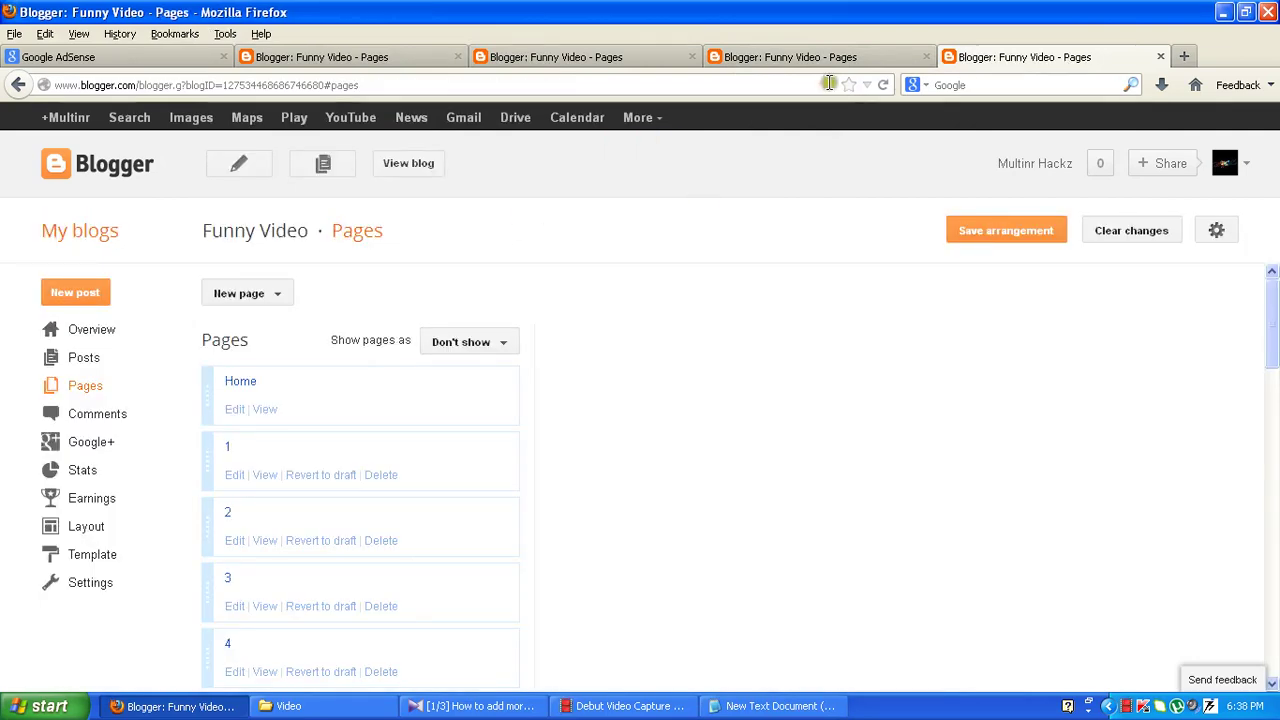
# Open page 13 from its Edit link saved in Notepad, reusing the current browser tab, and publish it again.
pyautogui.click(810, 706)
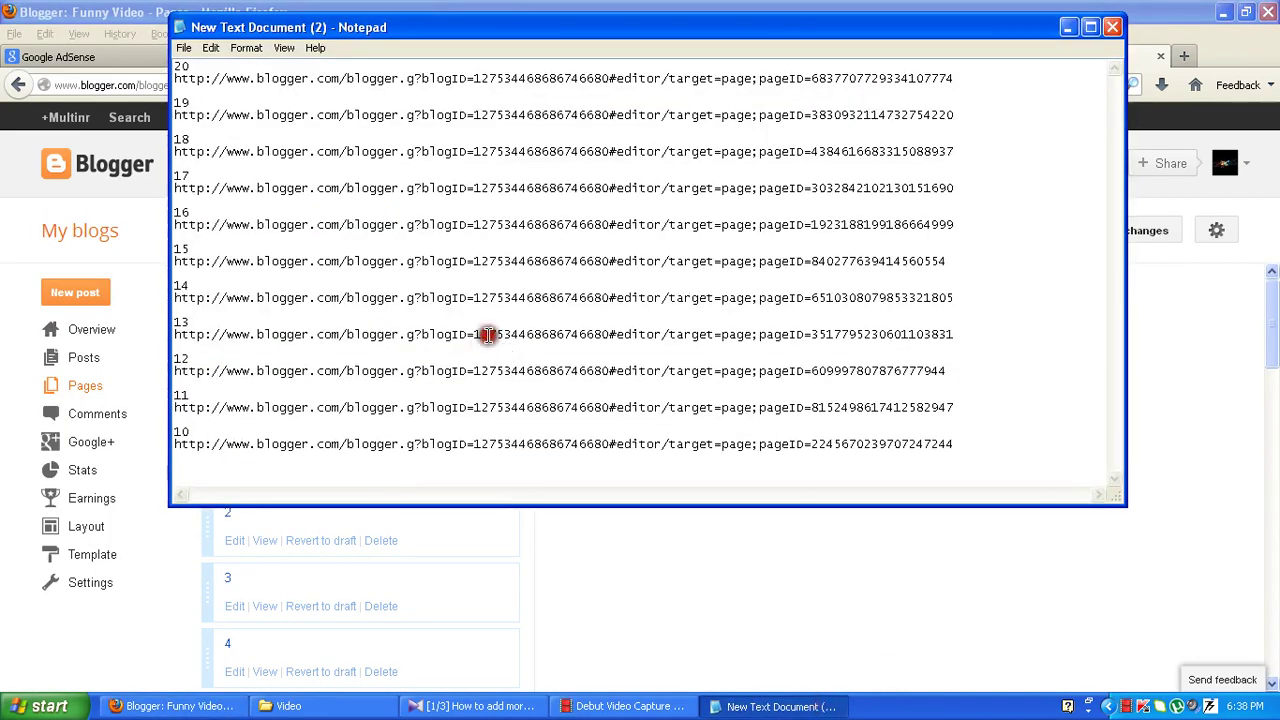
pyautogui.doubleClick(484, 336)
pyautogui.hotkey('ctrl', 'c')
pyautogui.click(726, 650)
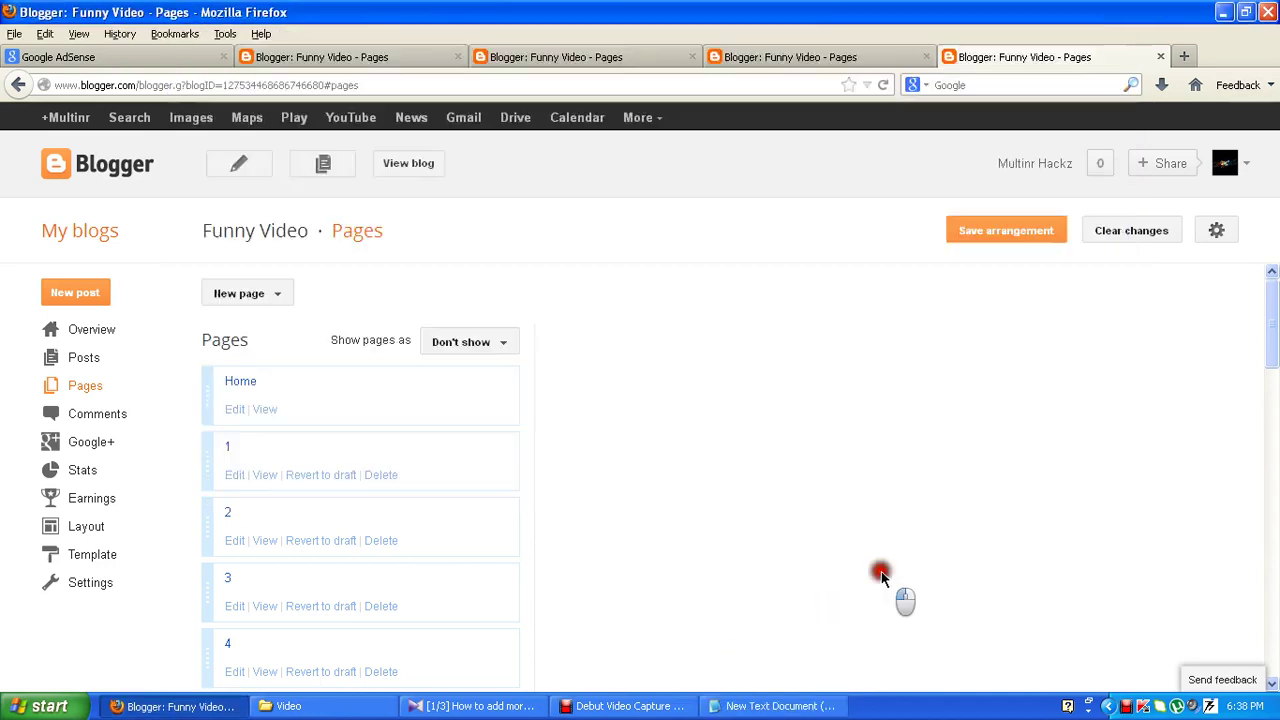
pyautogui.click(618, 88)
pyautogui.hotkey('ctrl', 'v')
pyautogui.press('Return')
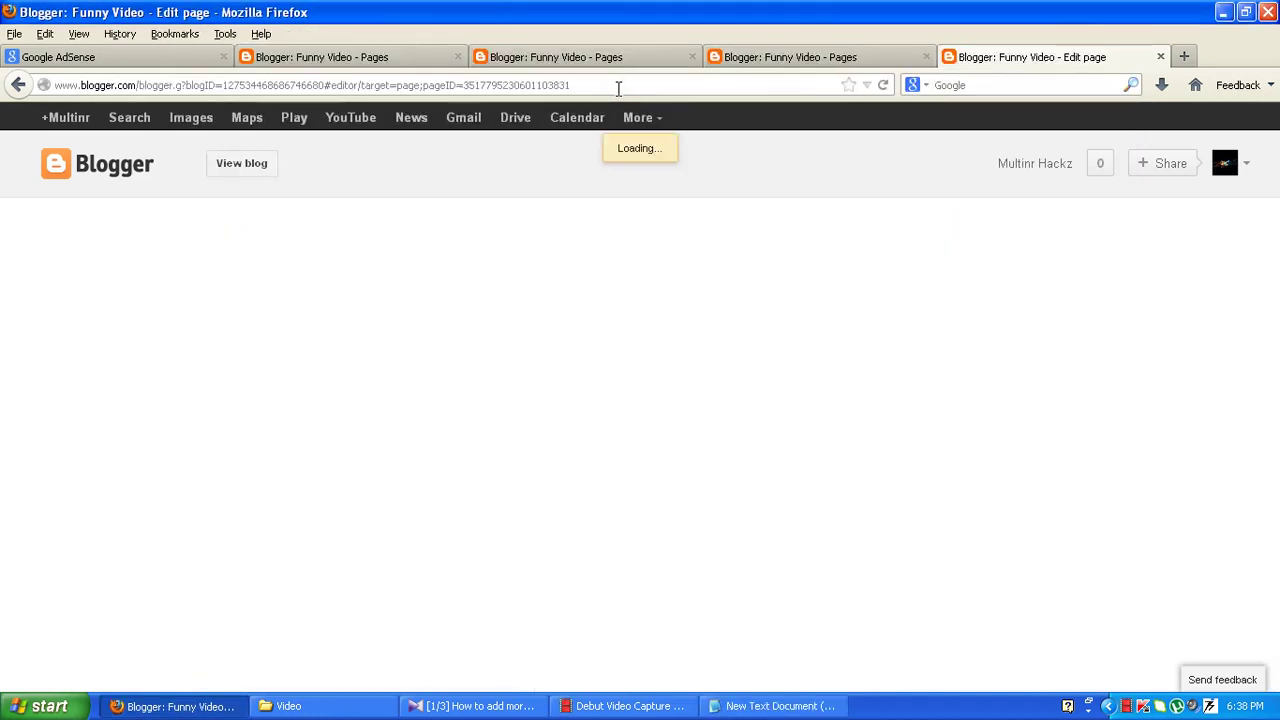
pyautogui.click(534, 222)
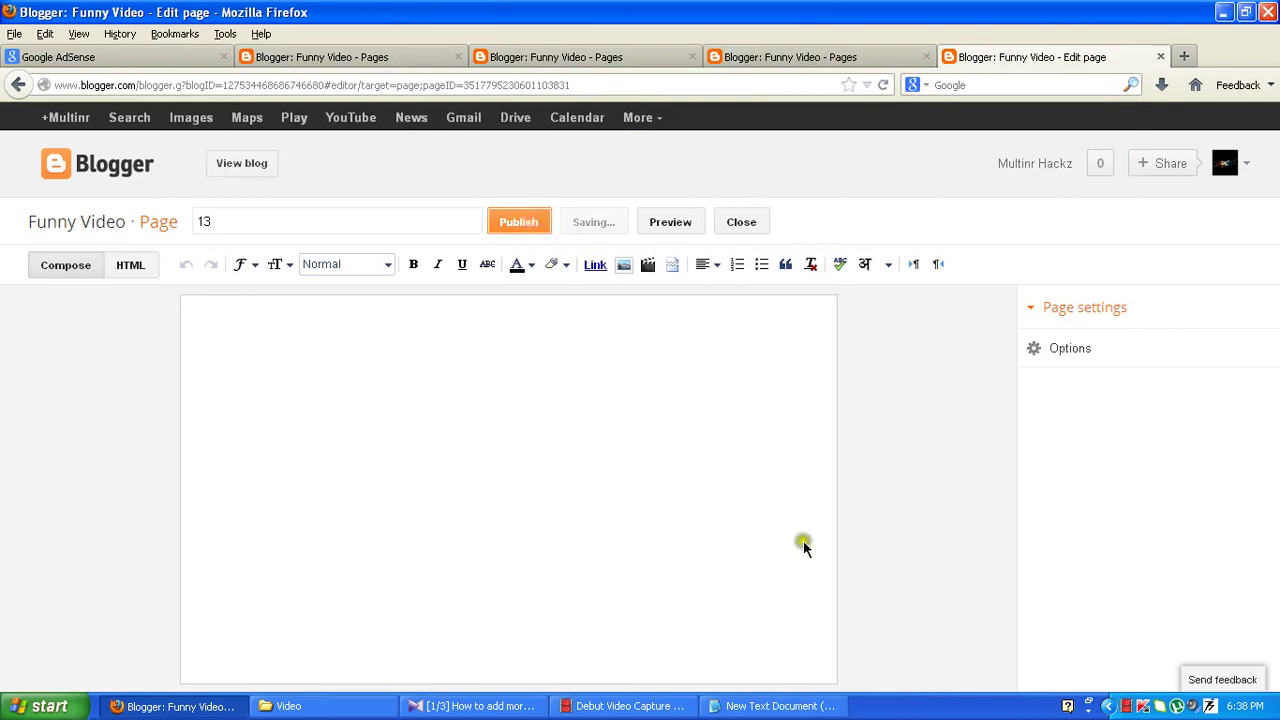
# Open page 14 from its Edit link saved in Notepad, reusing the current browser tab, and publish it again.
pyautogui.click(835, 710)
pyautogui.click(558, 290)
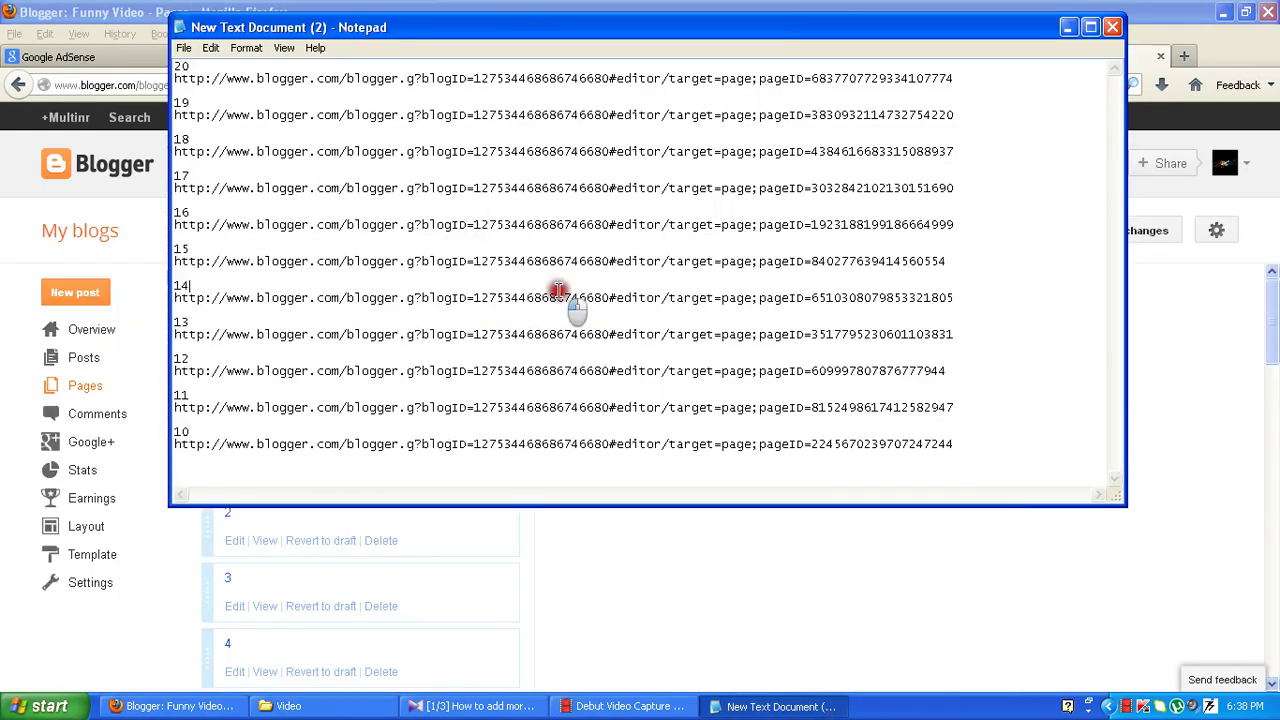
pyautogui.doubleClick(570, 298)
pyautogui.hotkey('ctrl', 'c')
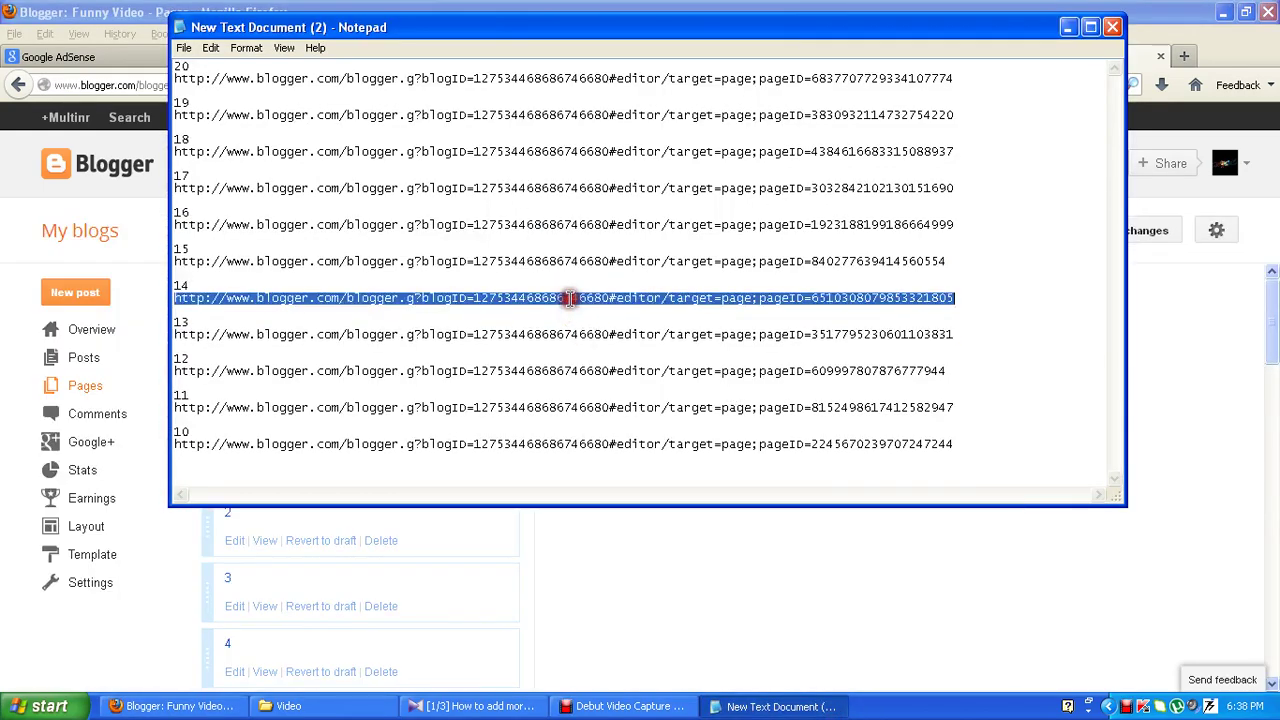
pyautogui.click(1170, 438)
pyautogui.click(748, 88)
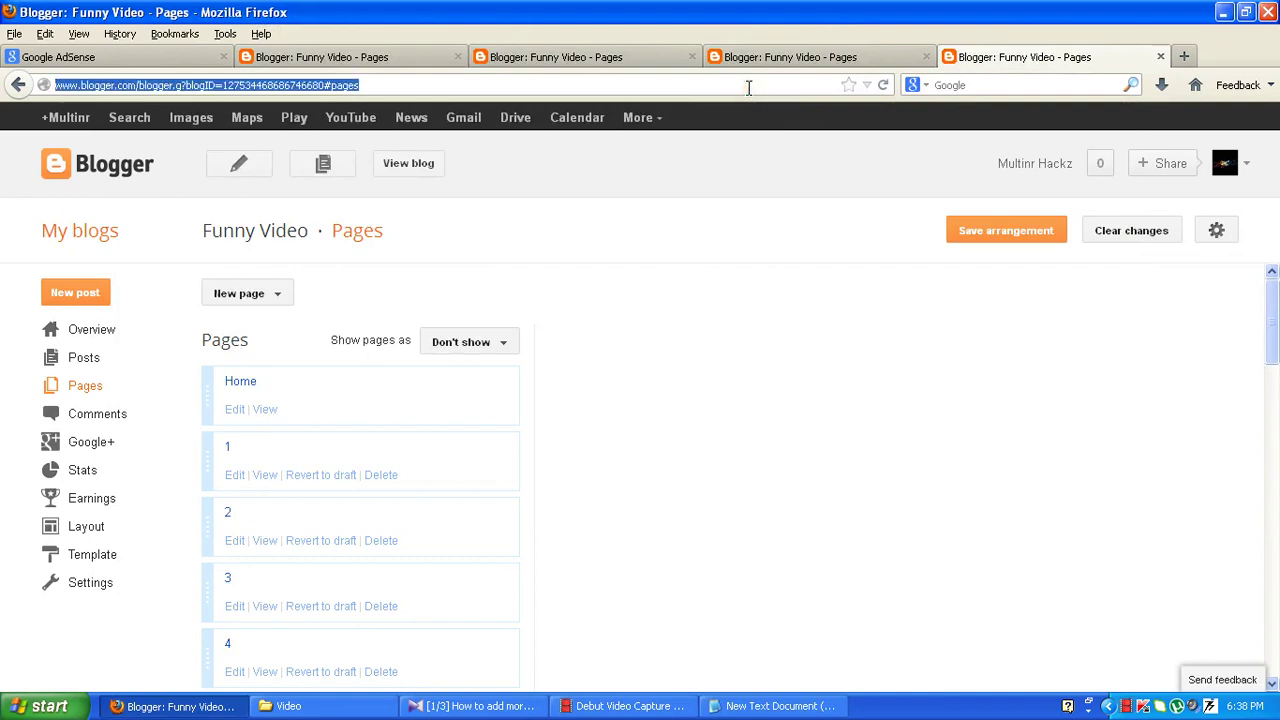
pyautogui.hotkey('ctrl', 'v')
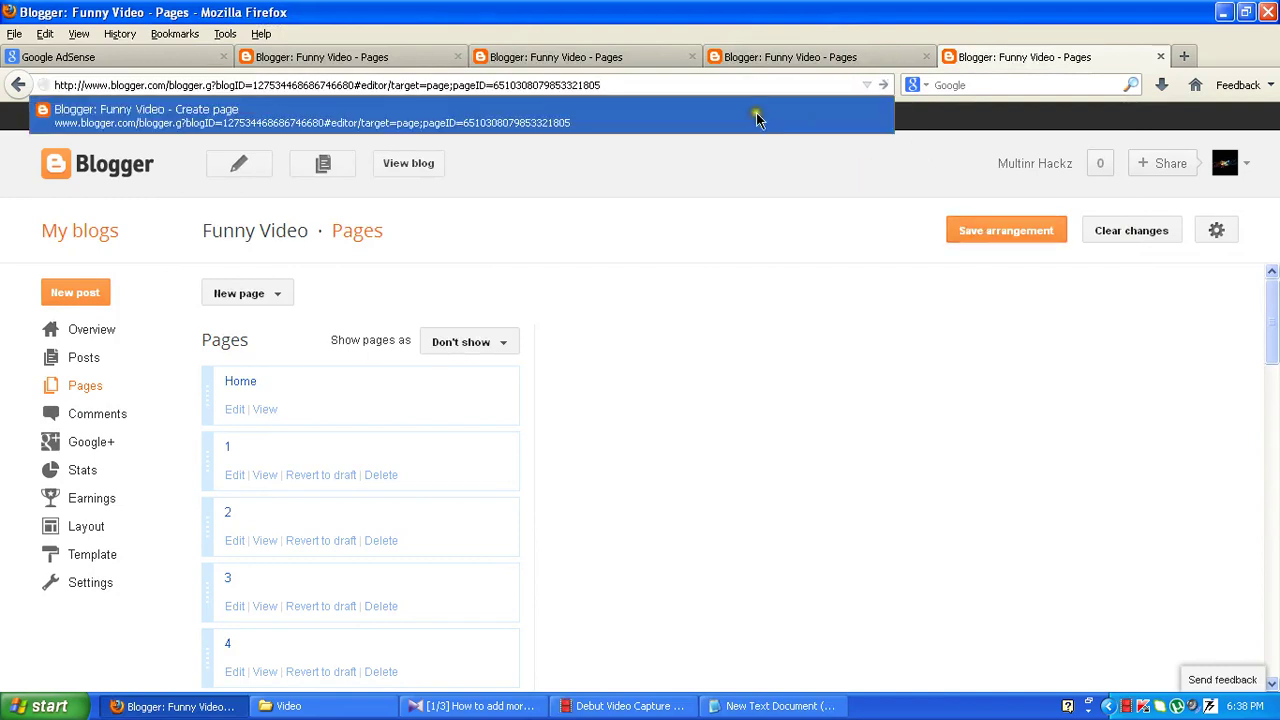
pyautogui.click(776, 120)
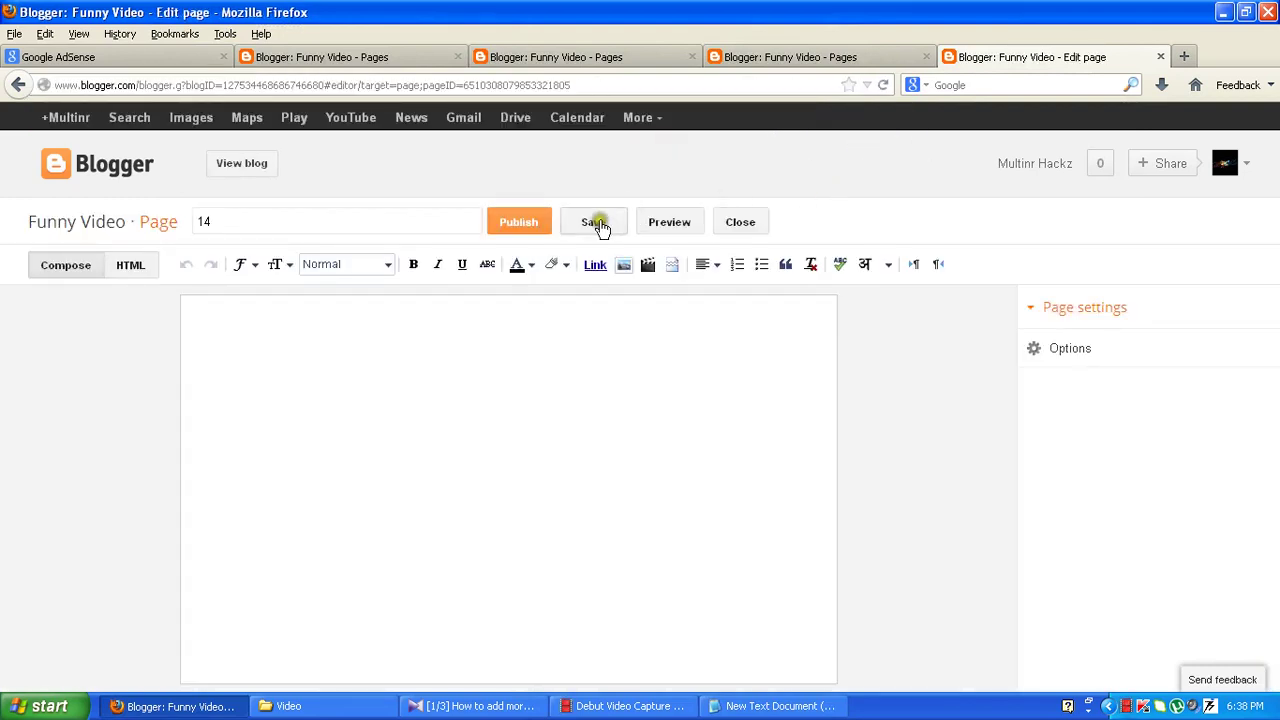
pyautogui.click(598, 222)
# Open page 15 from its Edit link saved in Notepad, reusing the current browser tab, and try to publish it again.
pyautogui.hotkey('alt', 'Tab')
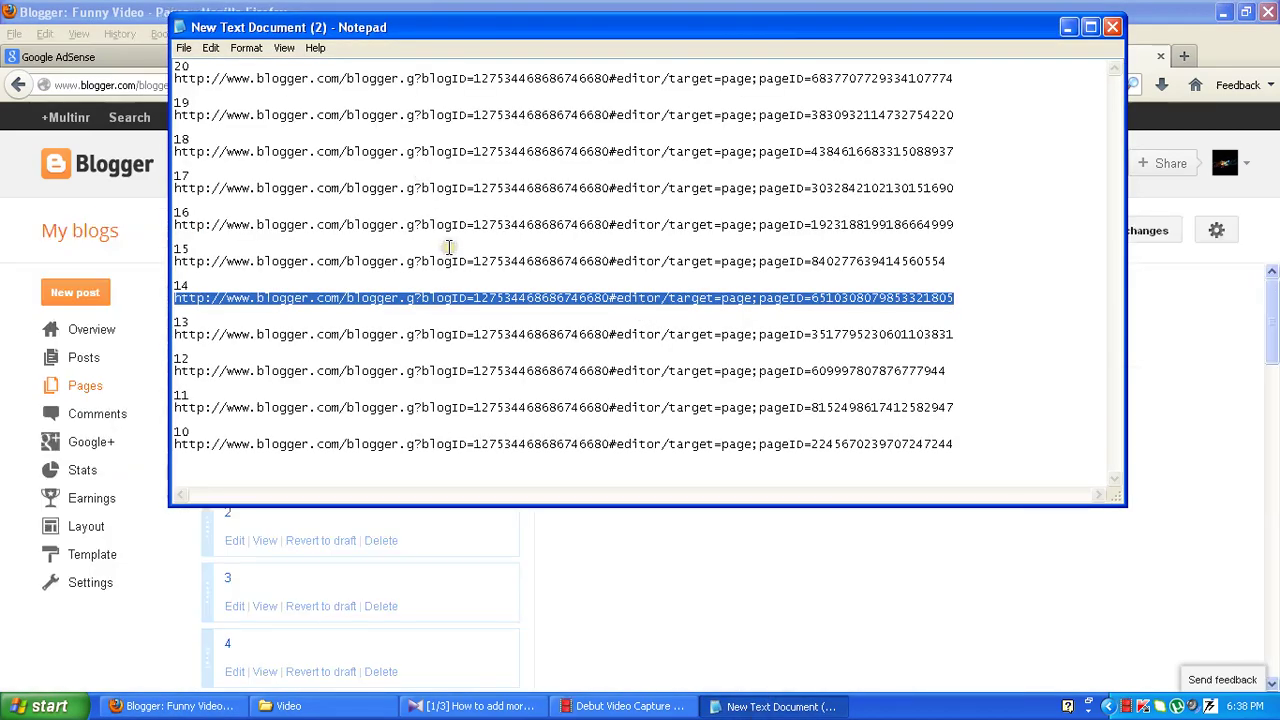
pyautogui.click(449, 251)
pyautogui.press('Home')
pyautogui.hotkey('shift', 'End')
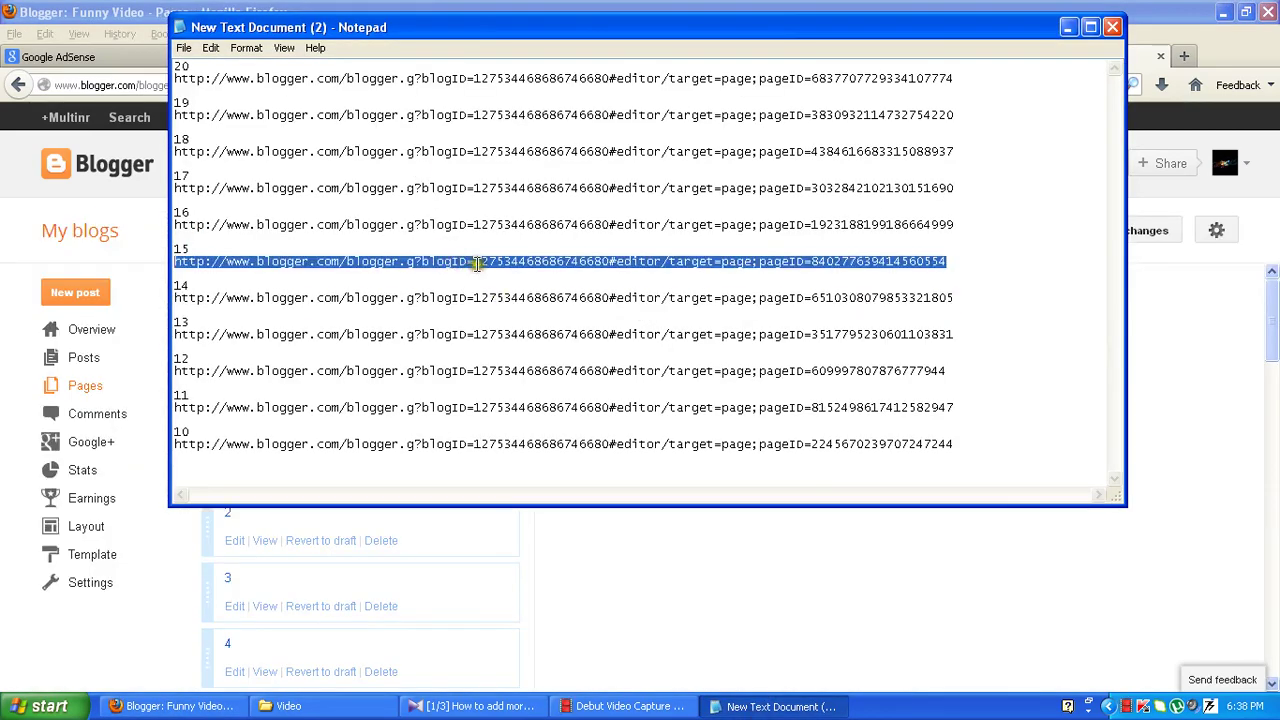
pyautogui.click(793, 12)
pyautogui.click(780, 84)
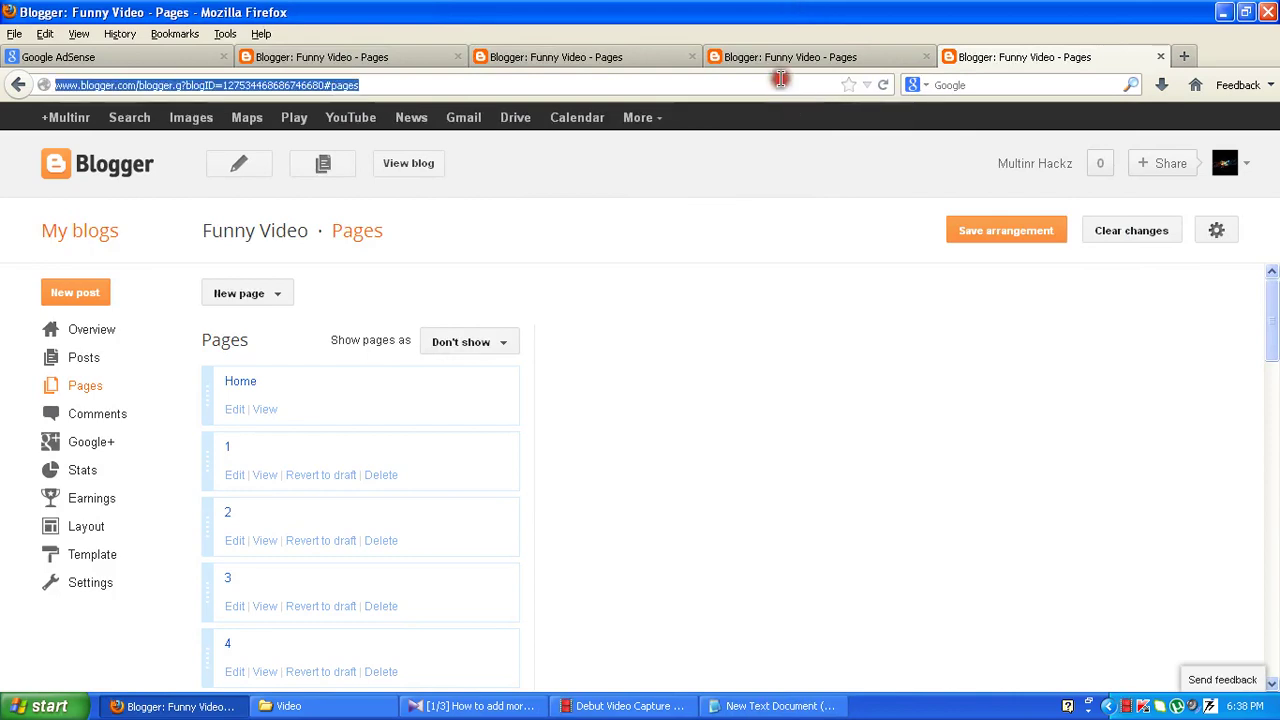
pyautogui.hotkey('ctrl', 'v')
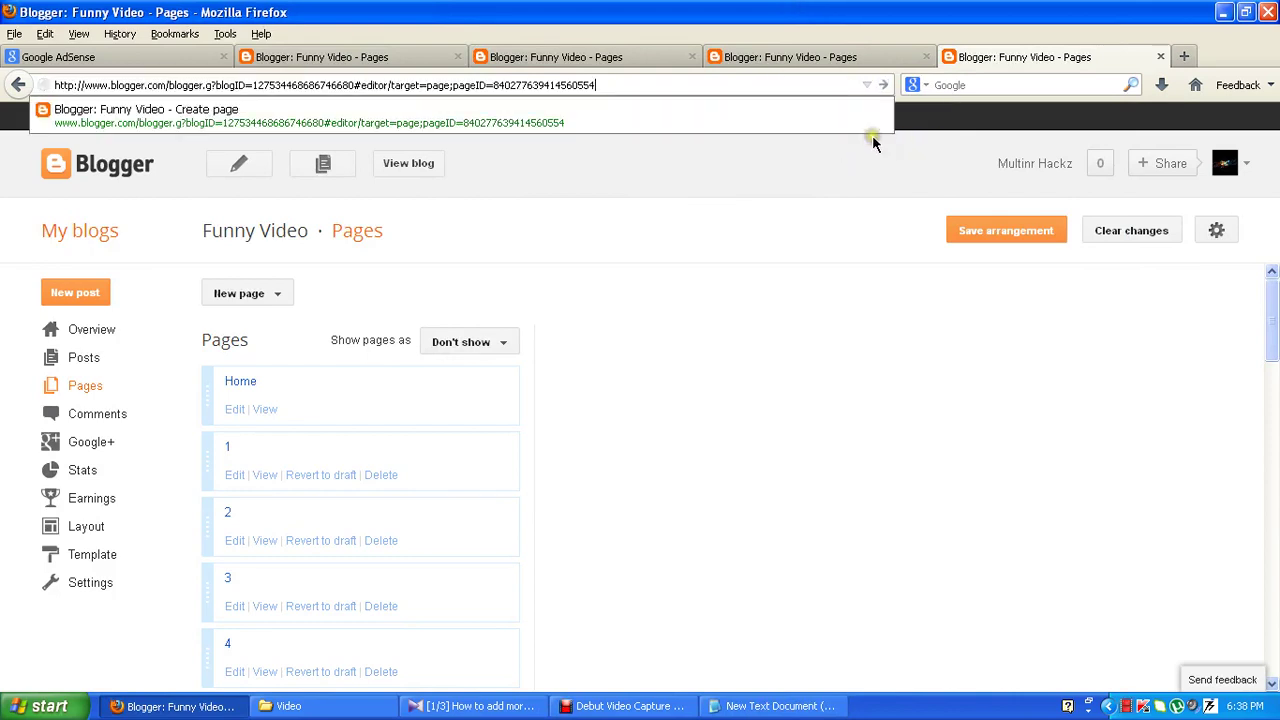
pyautogui.press('Return')
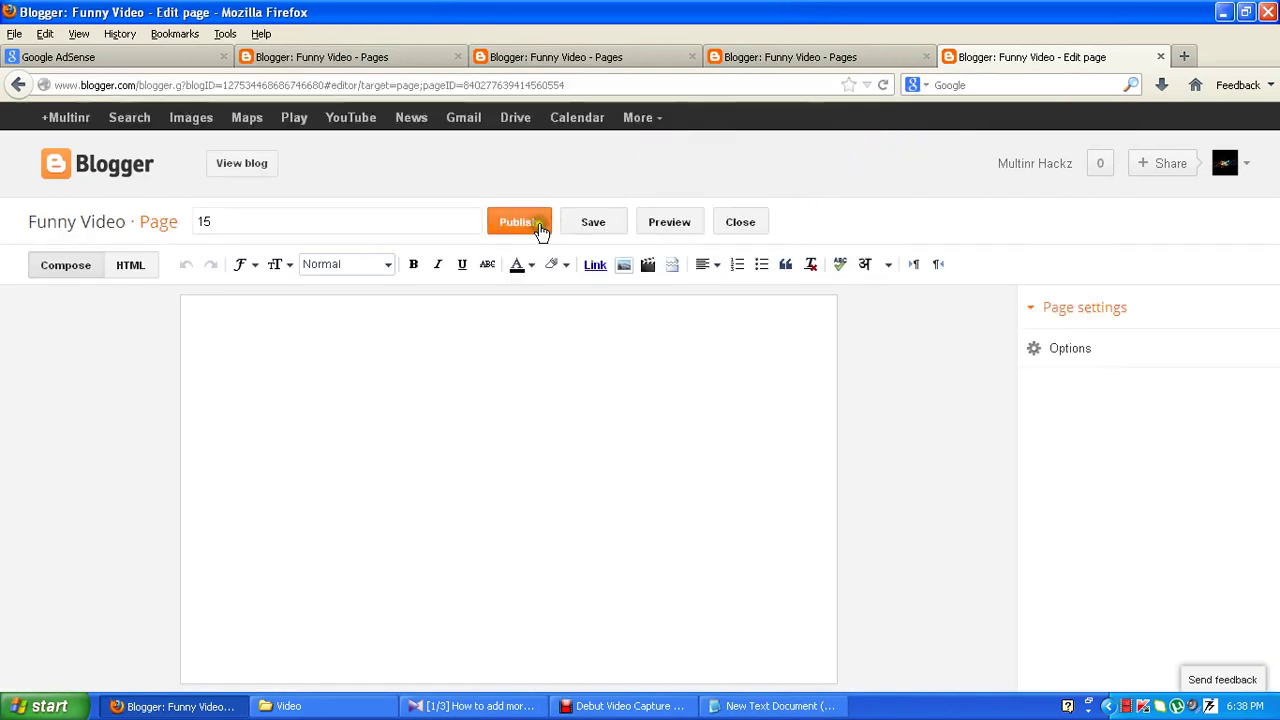
pyautogui.click(514, 225)
# Copy page 16's Edit link from Notepad, then dismiss the warning on page 15 and retry publishing it.
pyautogui.click(775, 706)
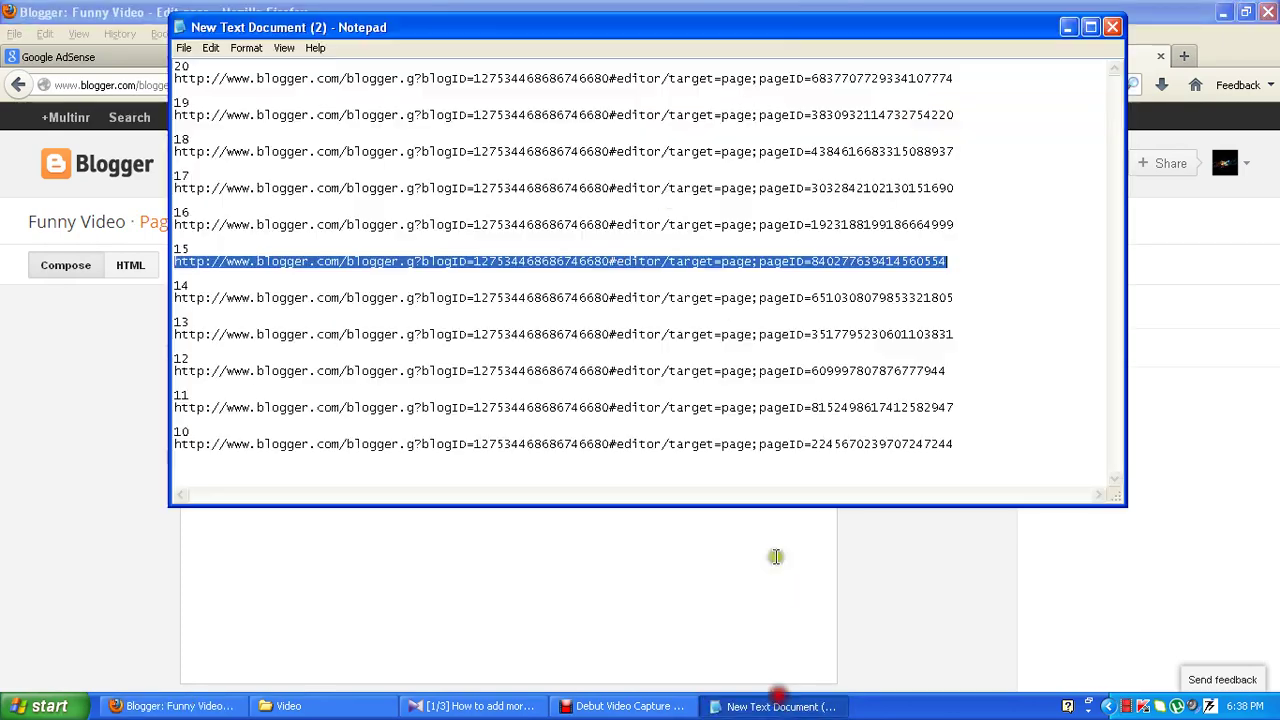
pyautogui.click(620, 222)
pyautogui.doubleClick(620, 222)
pyautogui.hotkey('ctrl', 'c')
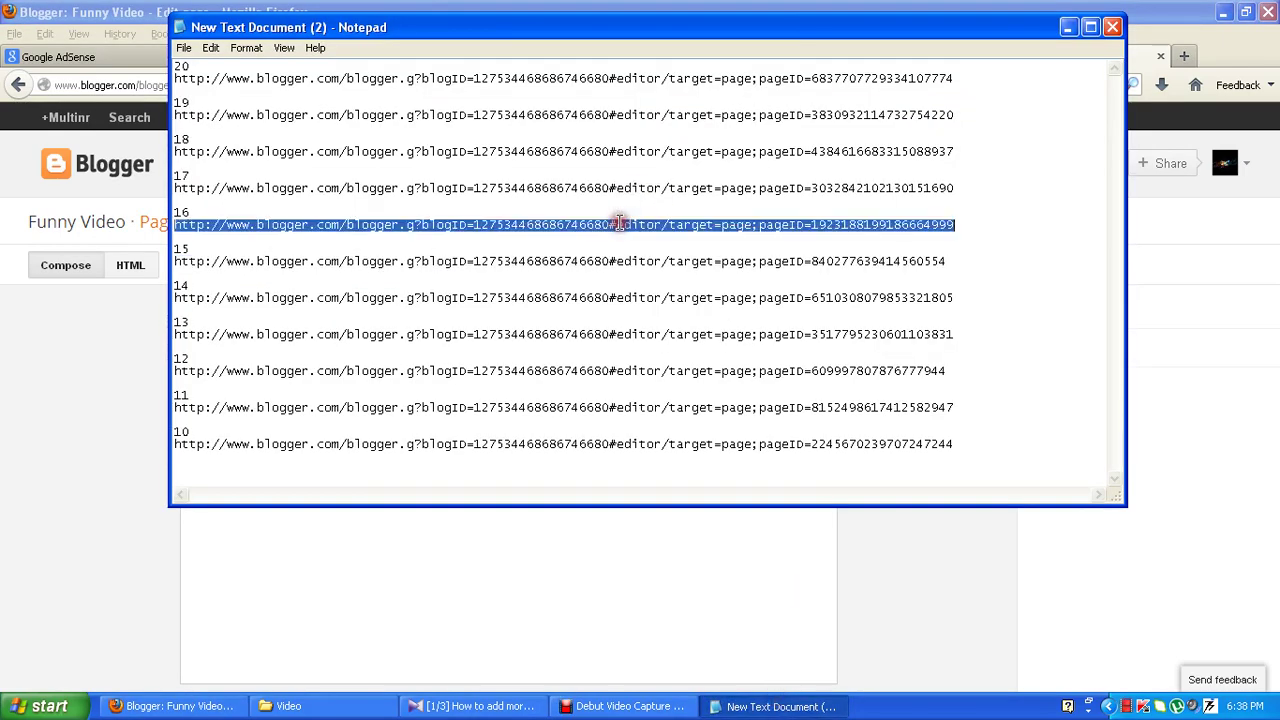
pyautogui.click(735, 12)
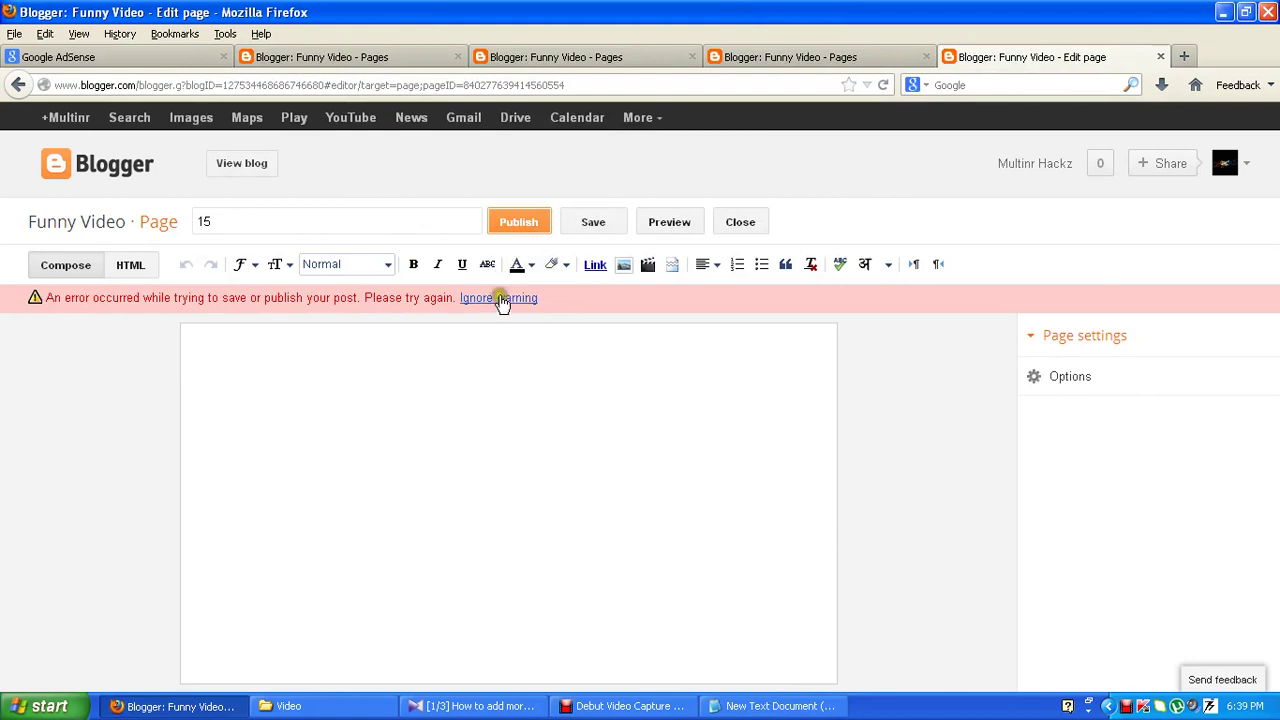
pyautogui.click(500, 298)
pyautogui.click(520, 222)
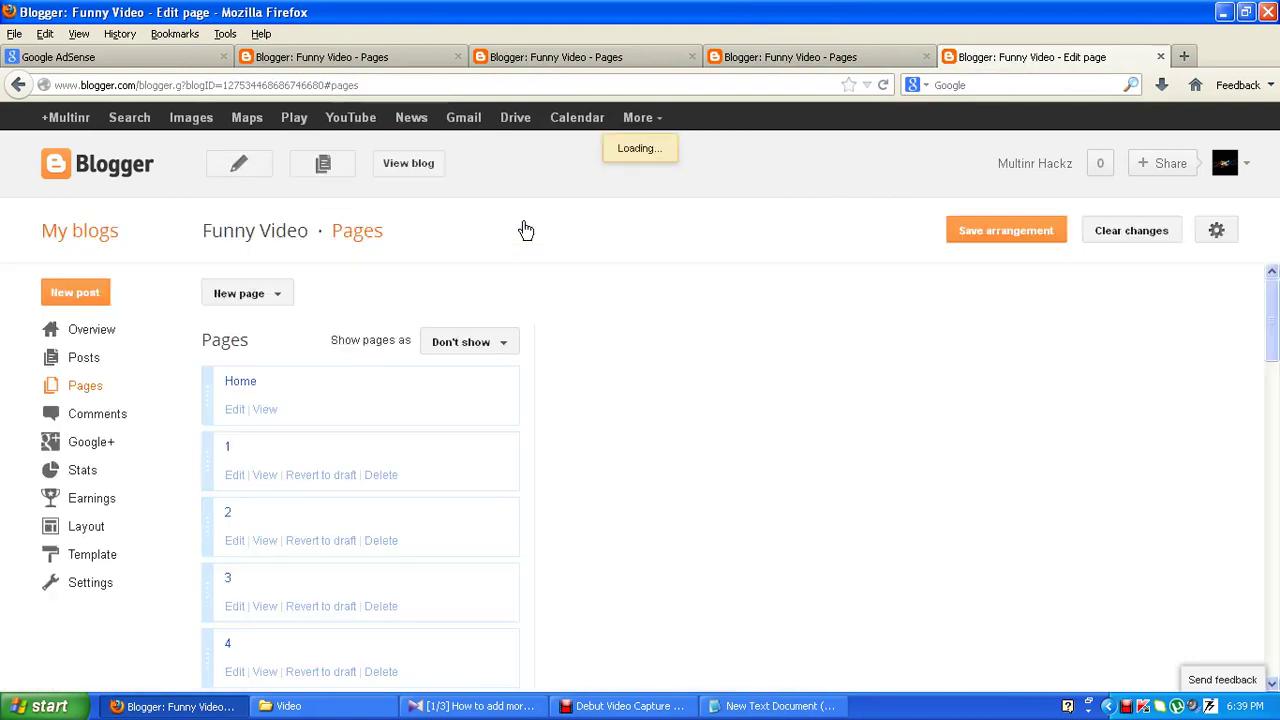
# Open page 16 from the copied Edit link in the current browser tab and publish it again.
pyautogui.click(735, 87)
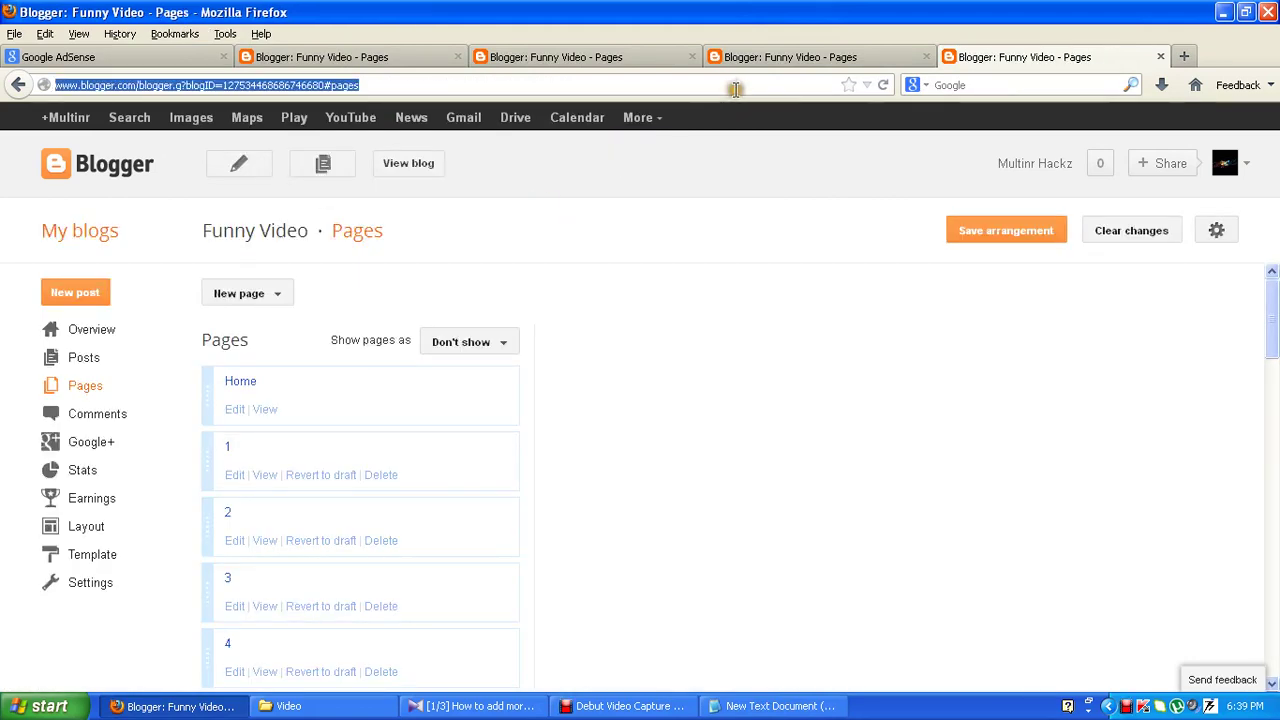
pyautogui.hotkey('ctrl', 'v')
pyautogui.press('Return')
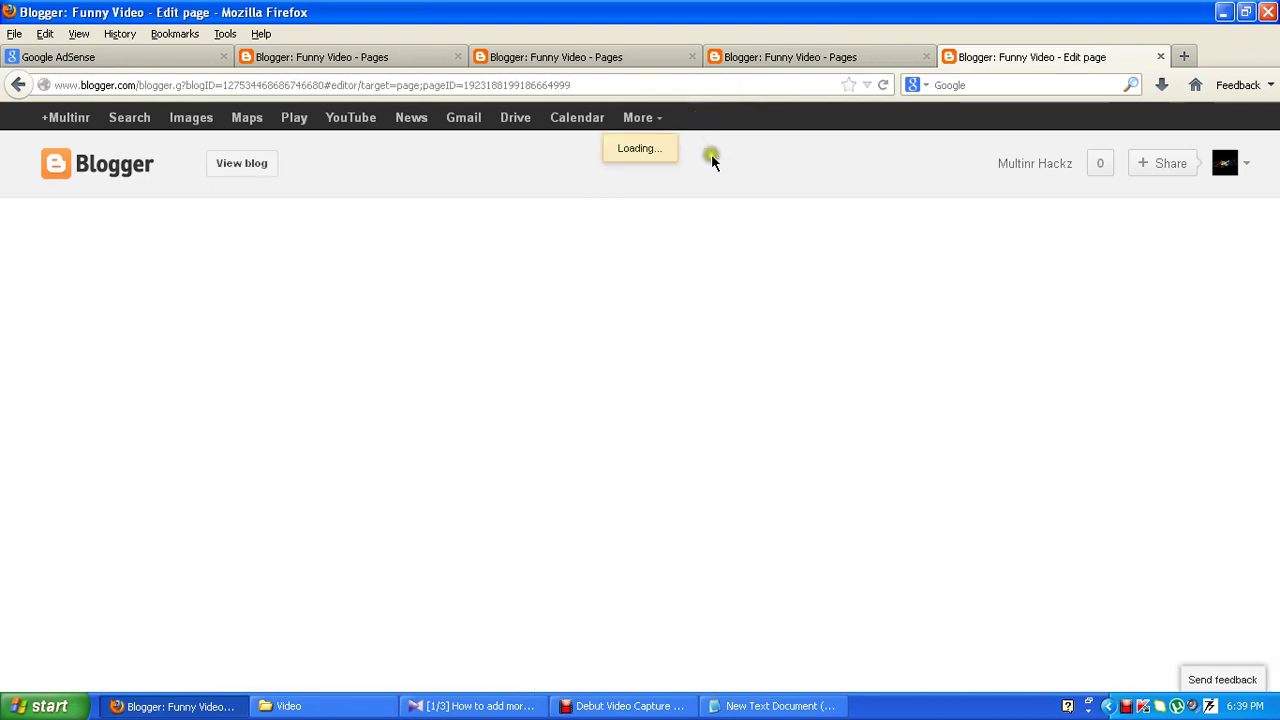
pyautogui.click(526, 224)
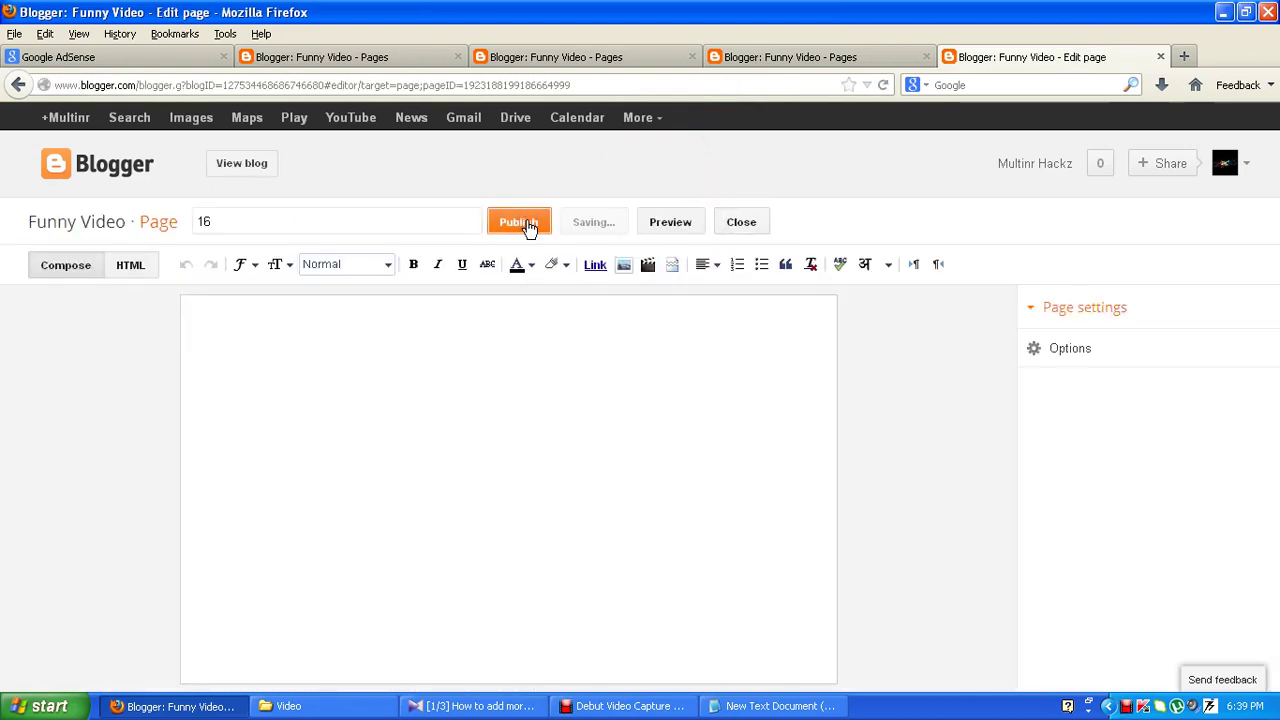
# Copy page 17's Edit link from Notepad and open it in the current browser tab.
pyautogui.click(775, 706)
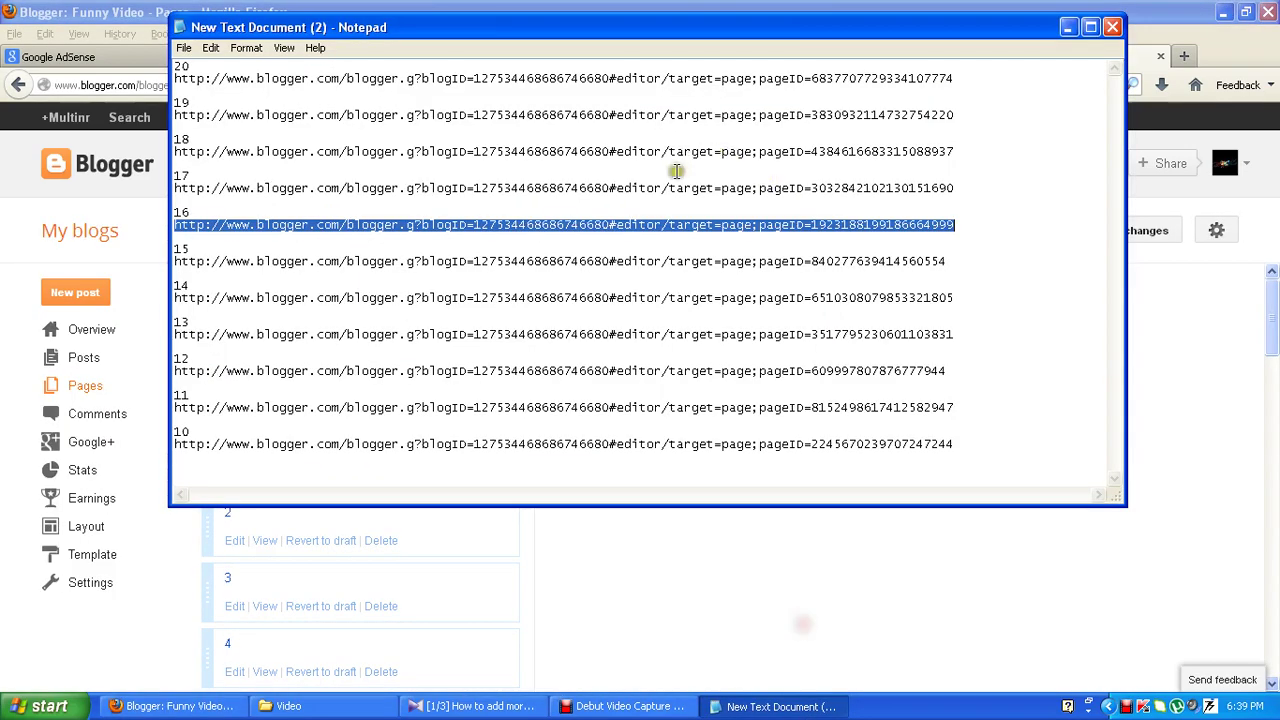
pyautogui.doubleClick(675, 182)
pyautogui.doubleClick(677, 193)
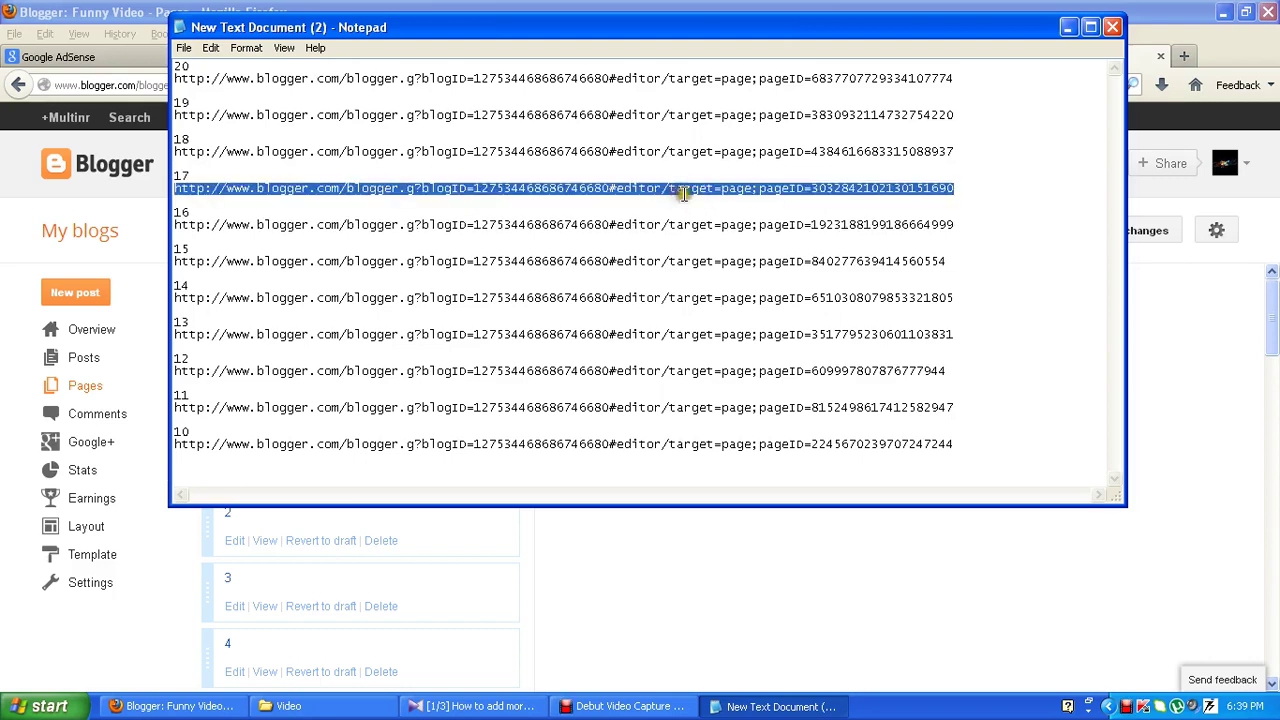
pyautogui.click(945, 655)
pyautogui.click(803, 83)
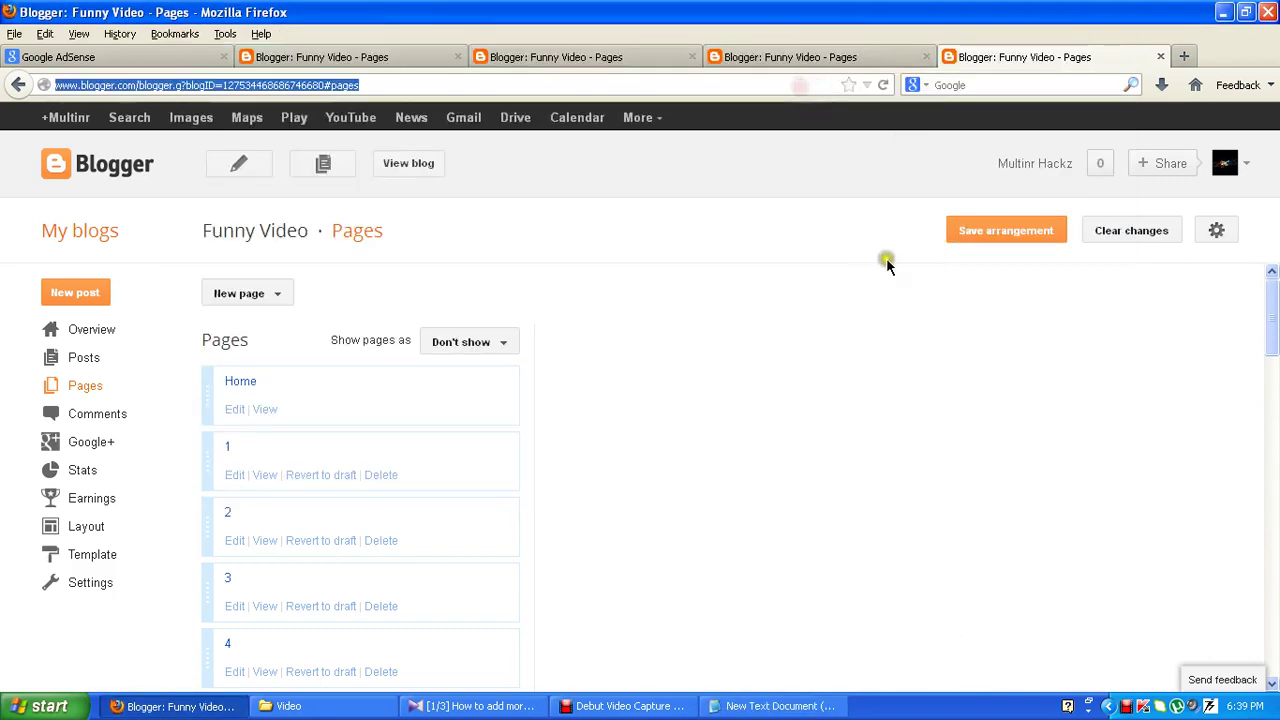
pyautogui.hotkey('ctrl', 'v')
pyautogui.press('Return')
# Copy page 18's Edit link from Notepad and publish the reopened page 17.
pyautogui.click(823, 705)
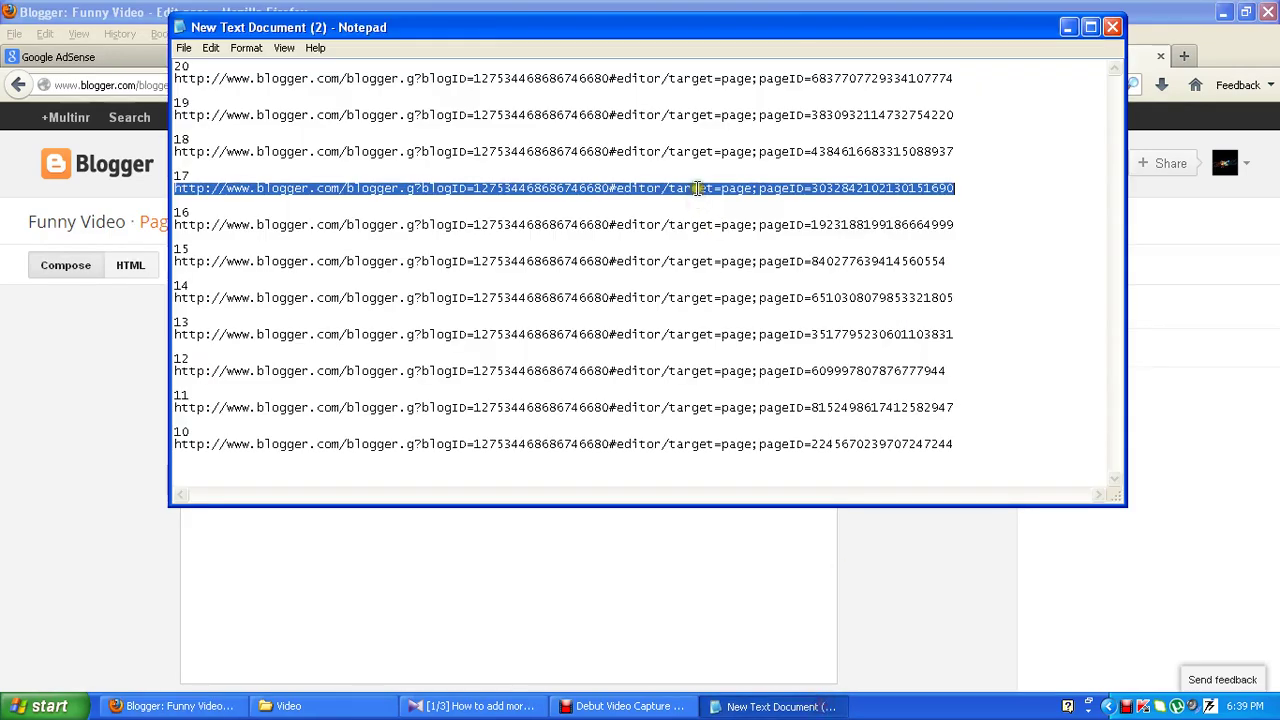
pyautogui.doubleClick(708, 152)
pyautogui.click(948, 545)
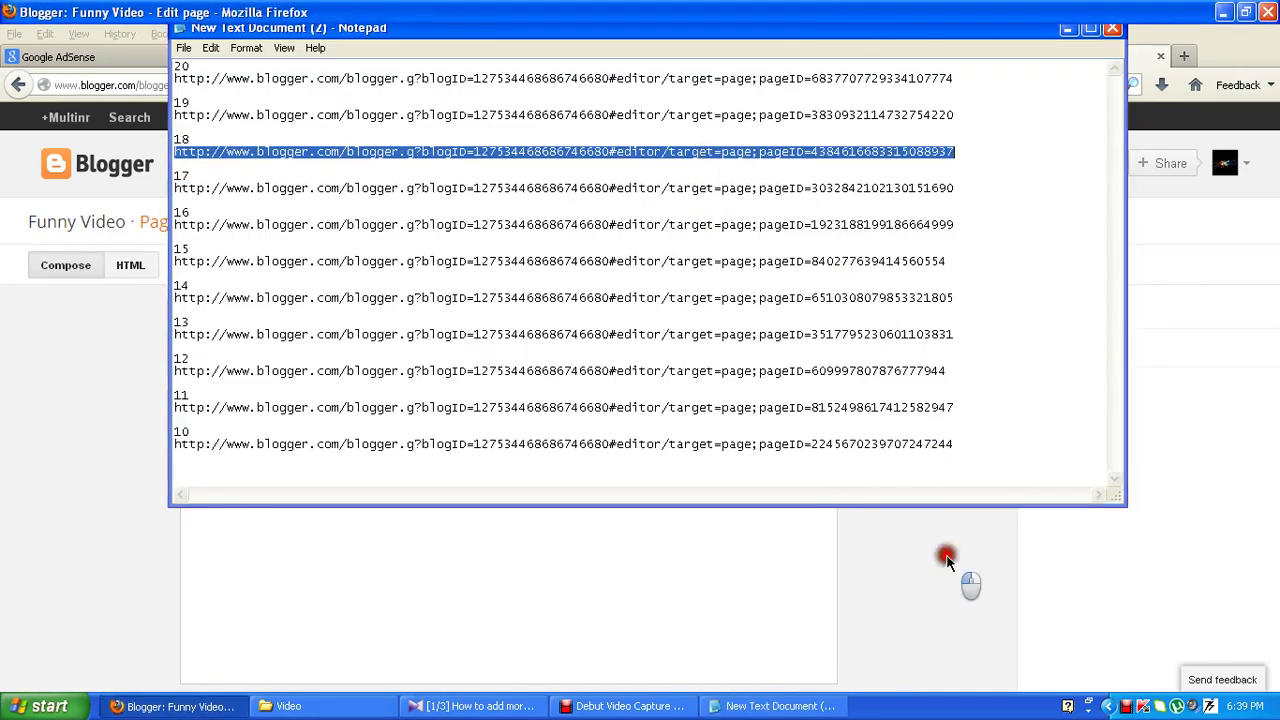
pyautogui.click(519, 224)
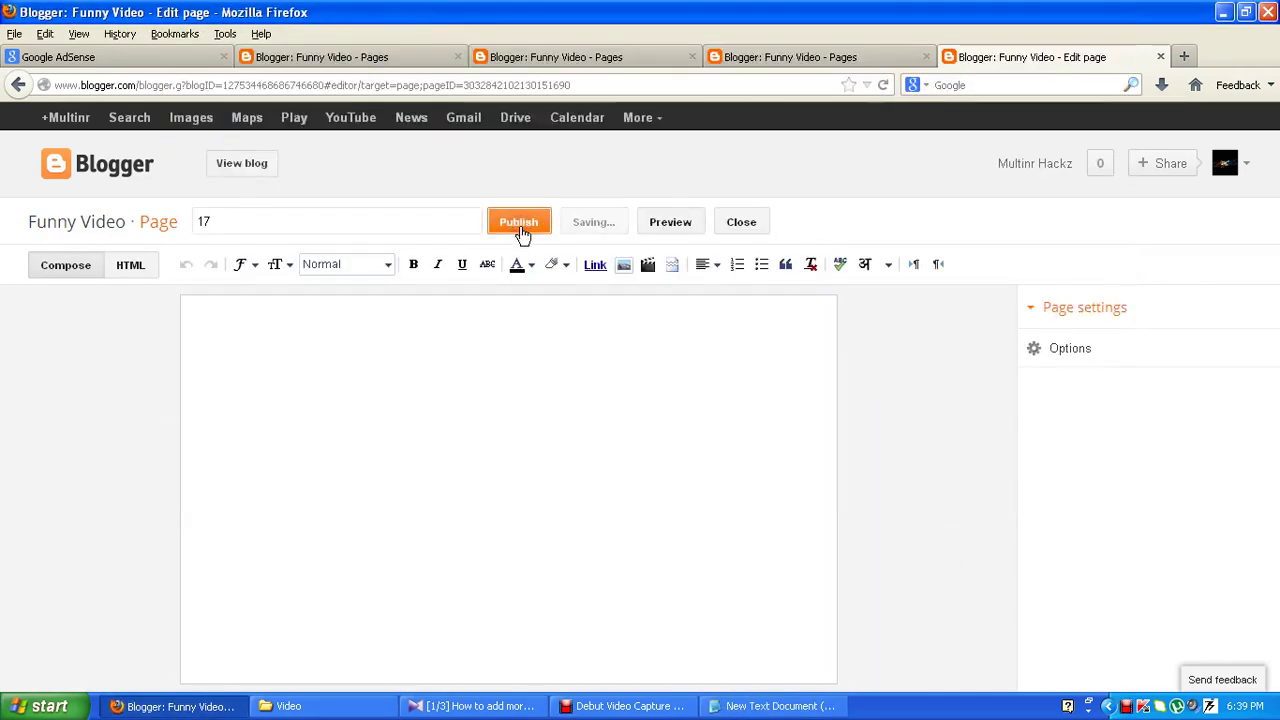
# Open page 18 in the current browser tab from the copied Edit link.
pyautogui.hotkey('ctrl', 'l')
pyautogui.press('End')
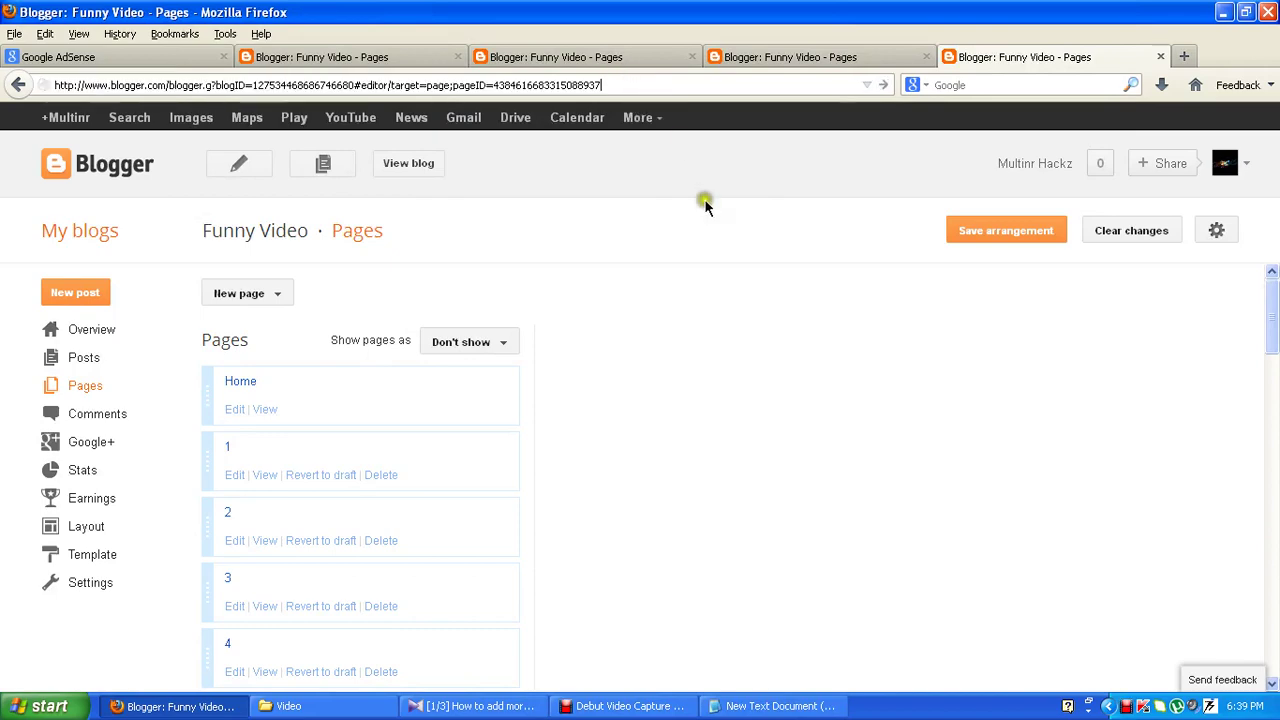
pyautogui.press('Return')
# Copy page 19's Edit link from Notepad and publish the reopened page 18.
pyautogui.click(775, 706)
pyautogui.click(647, 112)
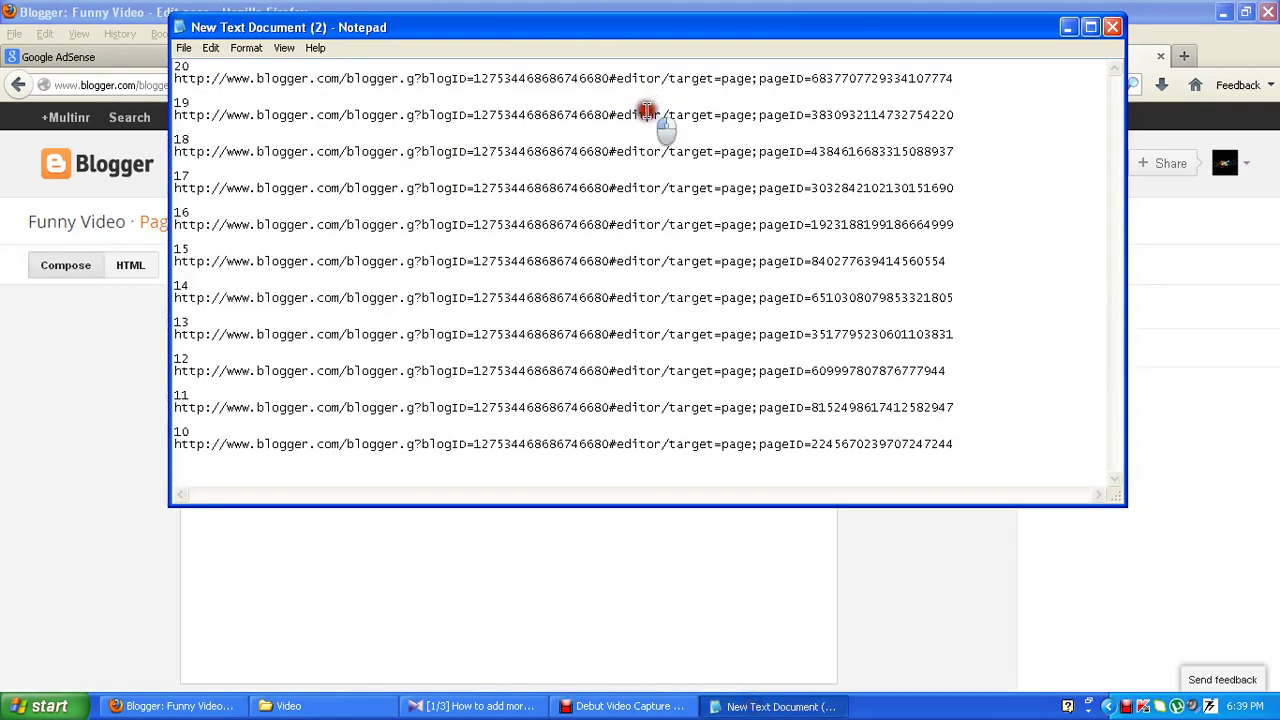
pyautogui.doubleClick(647, 112)
pyautogui.click(948, 604)
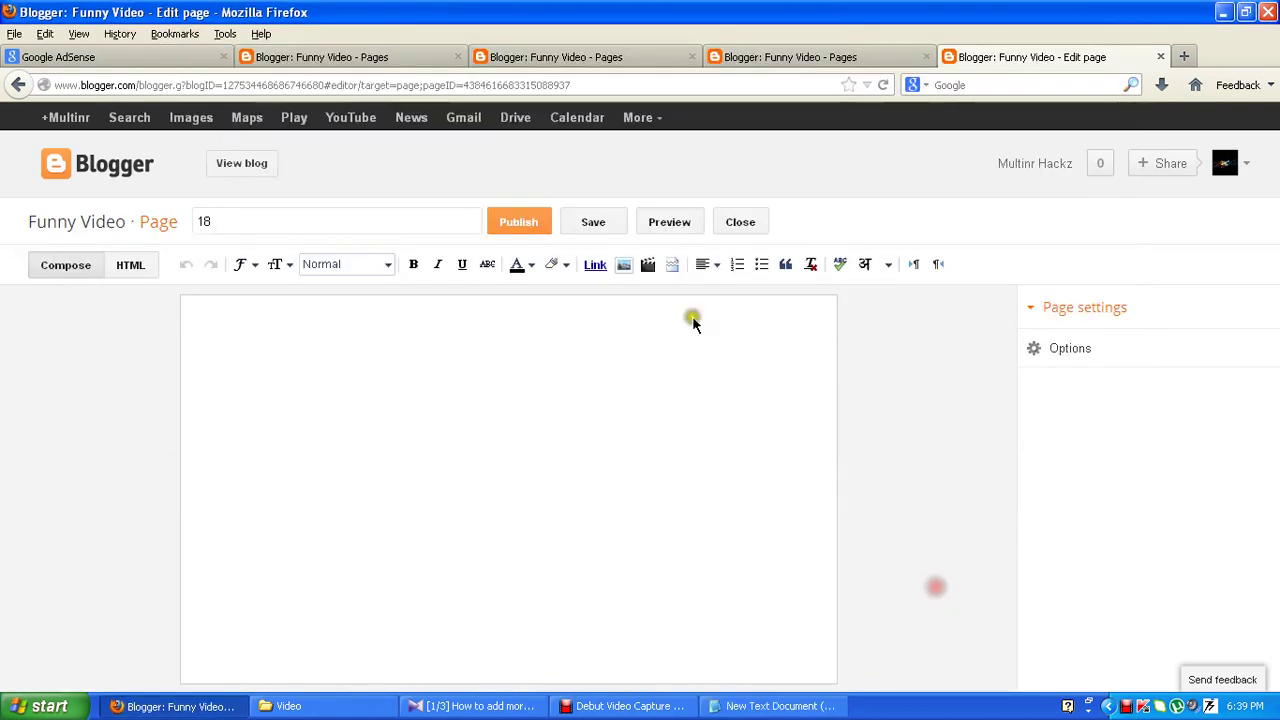
pyautogui.click(519, 224)
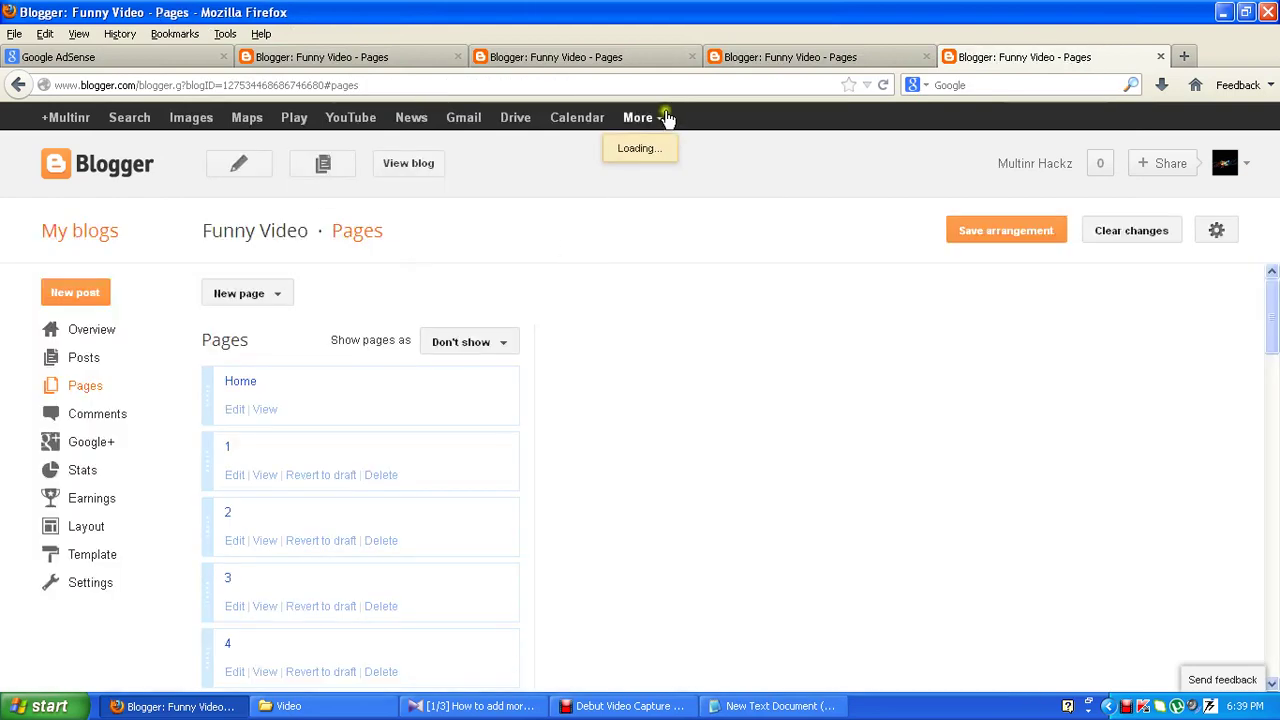
# Open page 19 from the copied Edit link in the current browser tab and publish it again.
pyautogui.click(692, 82)
pyautogui.click(692, 82)
pyautogui.press('Return')
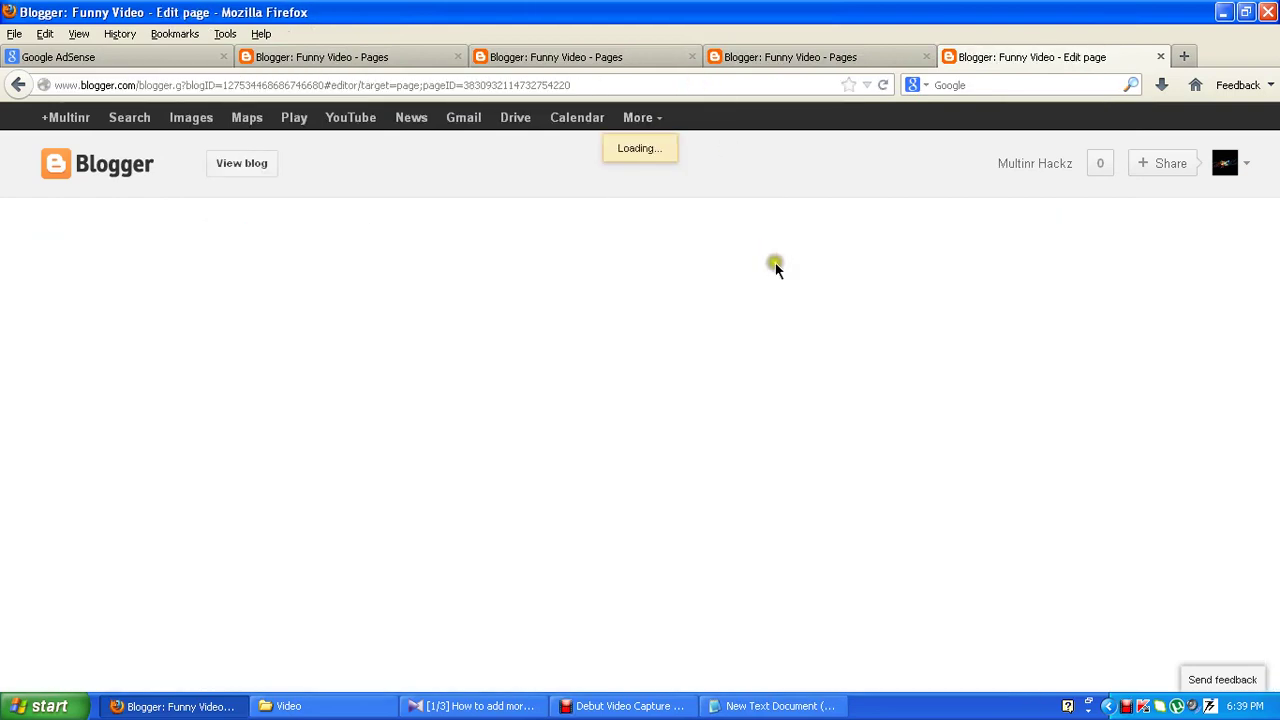
pyautogui.click(503, 227)
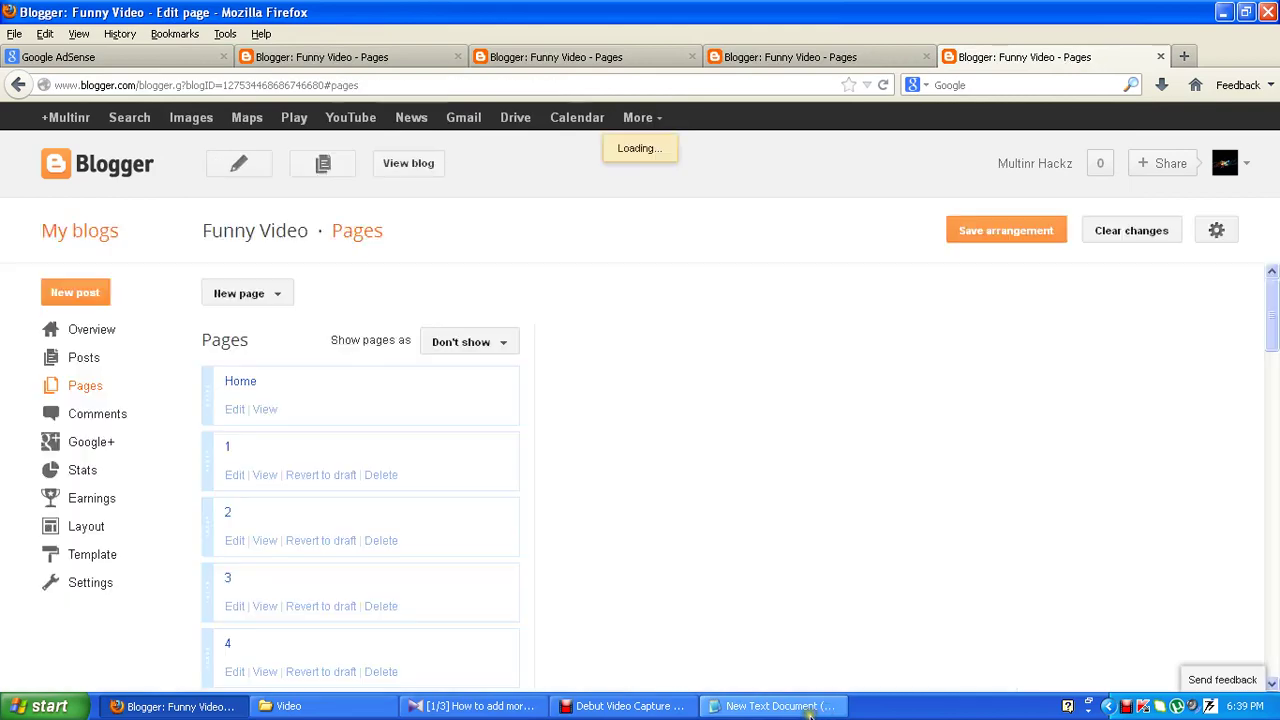
# Open page 20 from its Edit link saved in Notepad, reusing the current browser tab, and publish it again.
pyautogui.click(815, 707)
pyautogui.click(467, 68)
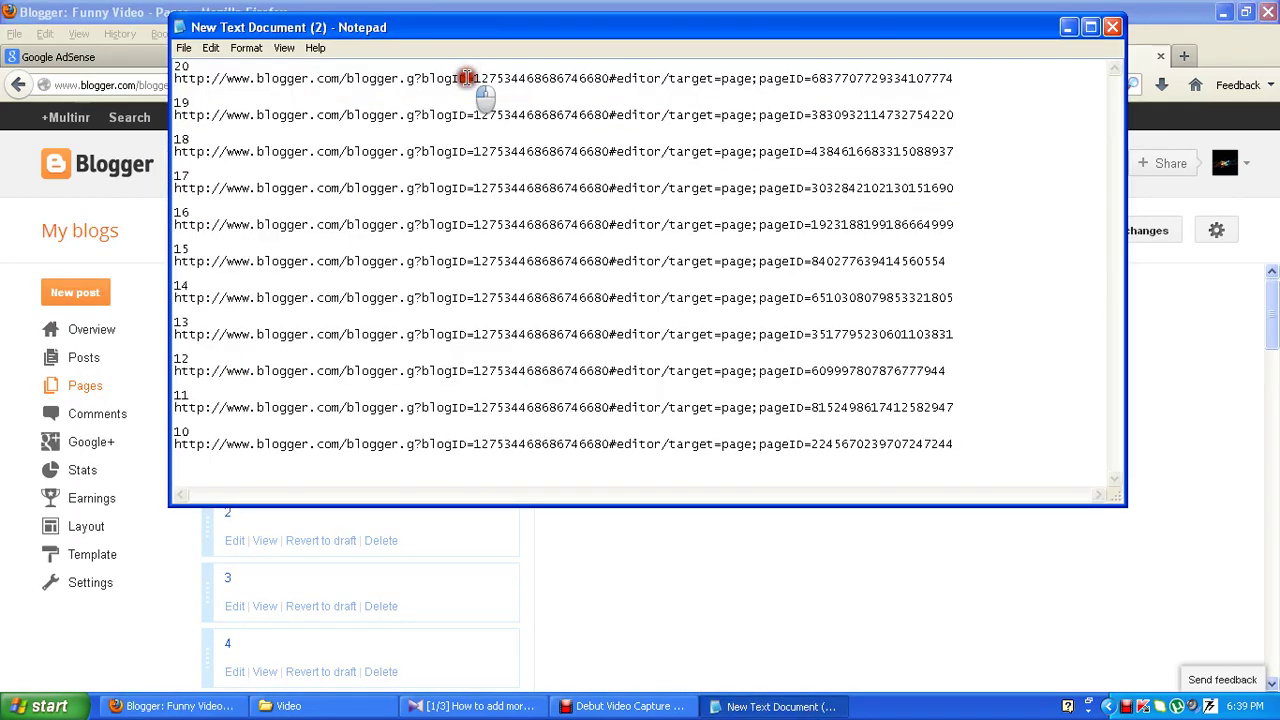
pyautogui.doubleClick(467, 78)
pyautogui.hotkey('ctrl', 'c')
pyautogui.click(780, 617)
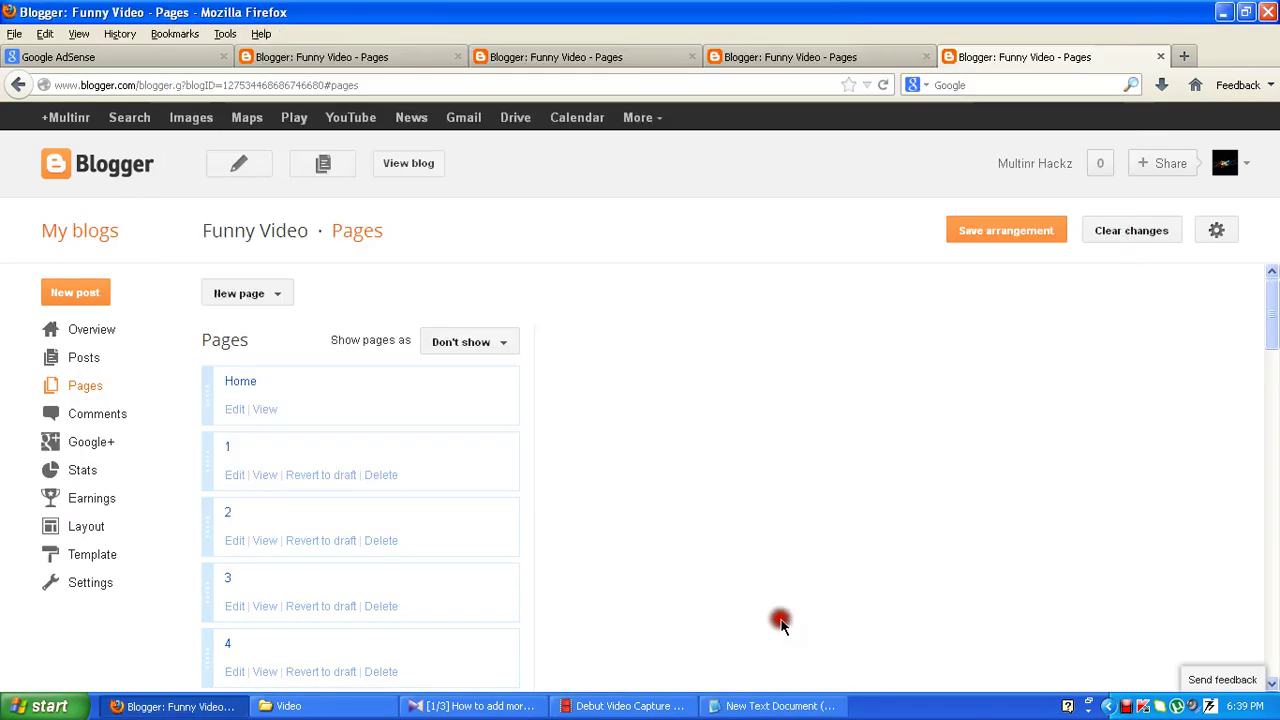
pyautogui.click(709, 84)
pyautogui.hotkey('ctrl', 'v')
pyautogui.press('Return')
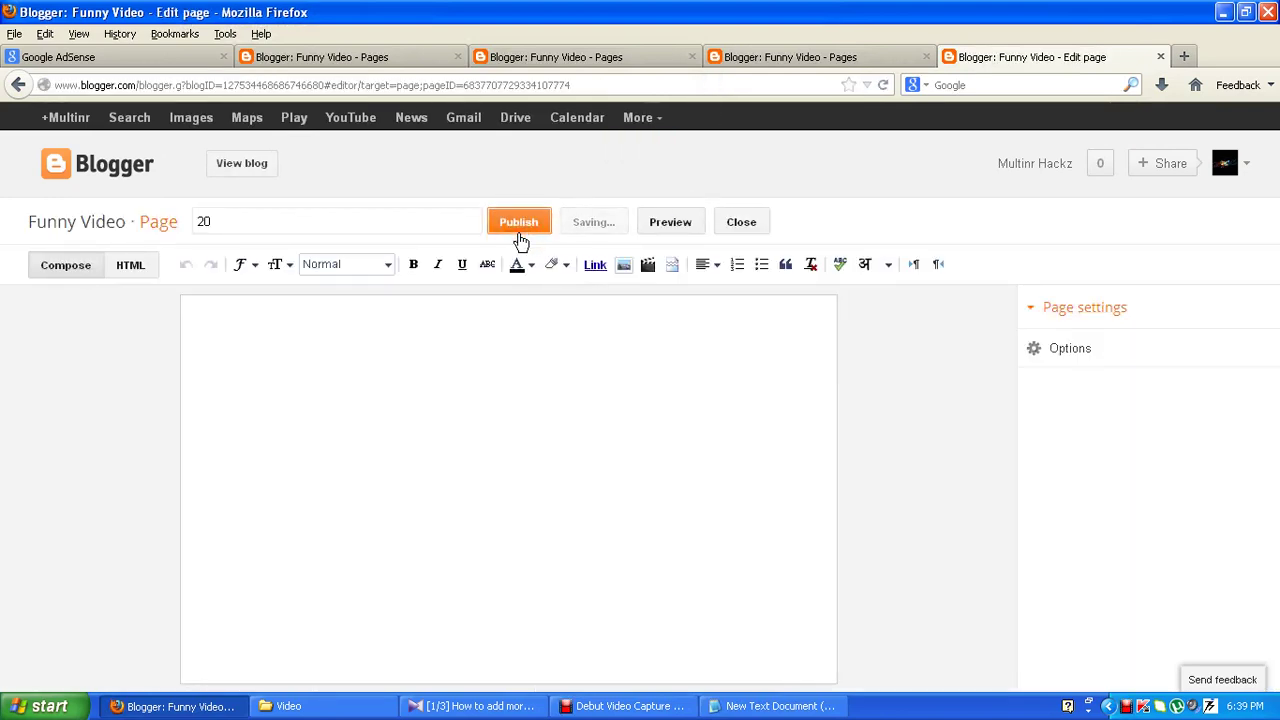
pyautogui.click(520, 240)
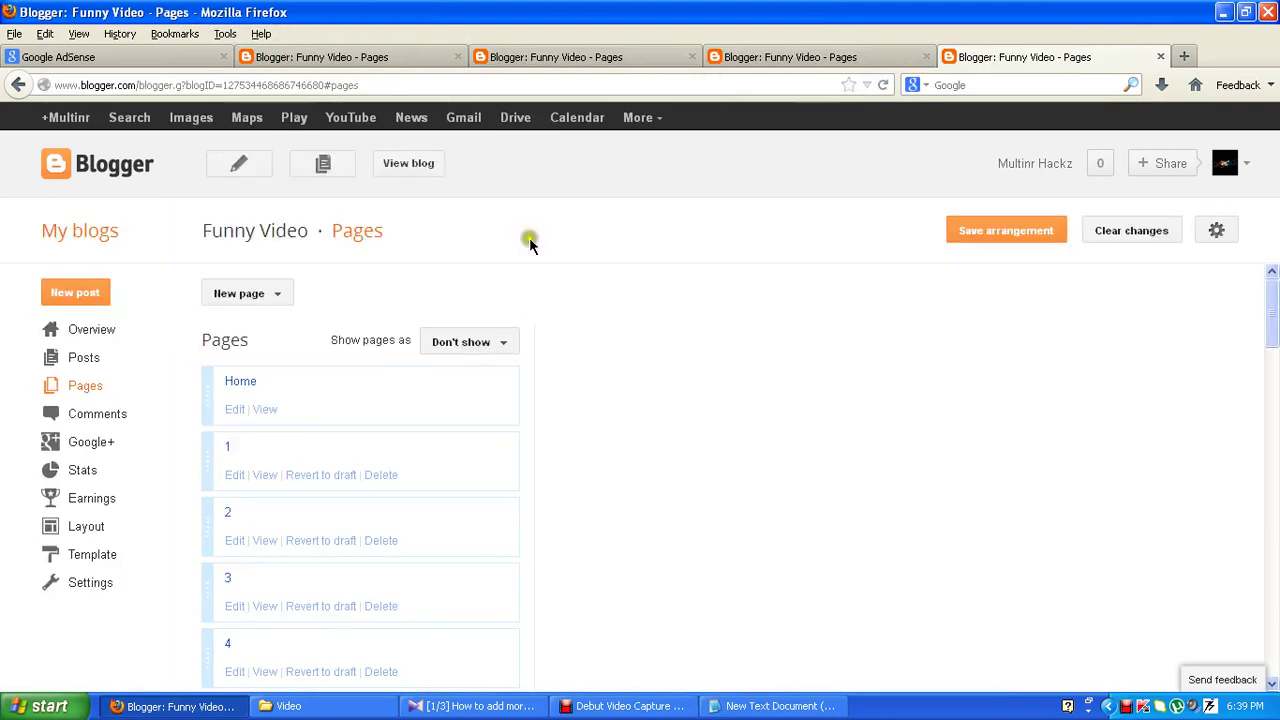
# Look through the blog's whole Pages list to check that pages 1 to 31 are all present.
pyautogui.scroll(-3, 531, 390)
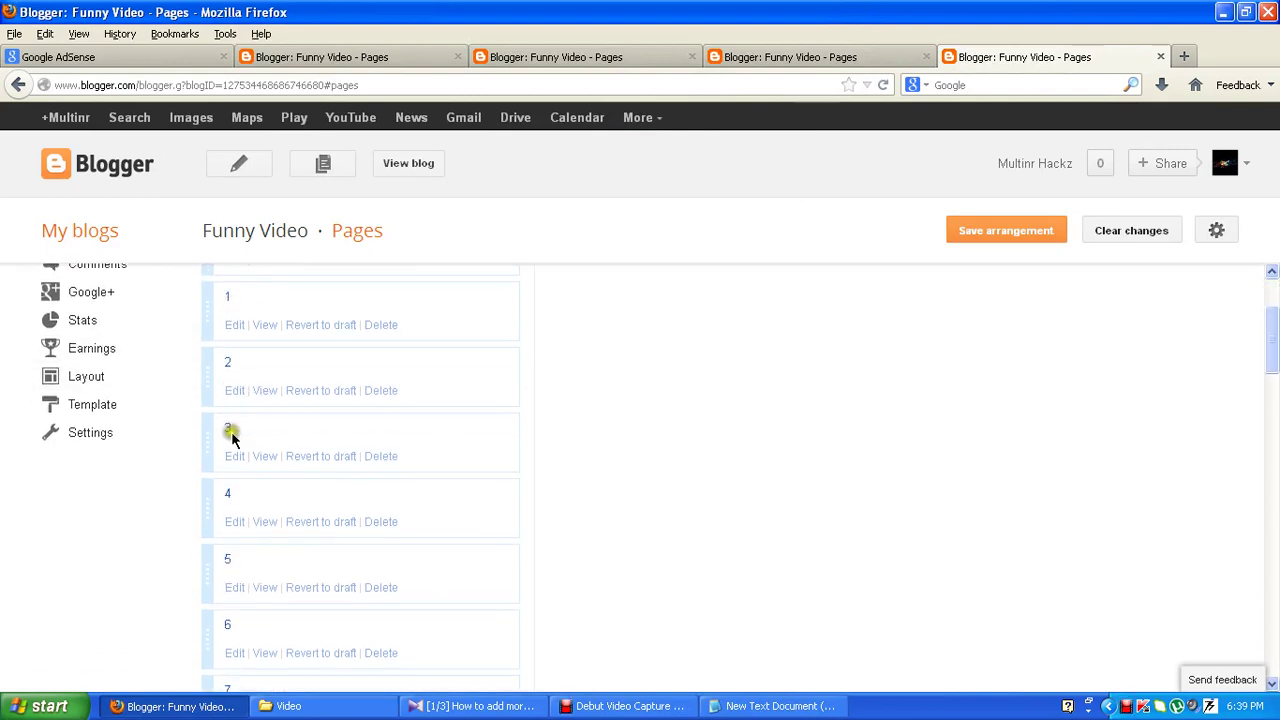
pyautogui.scroll(-8, 231, 431)
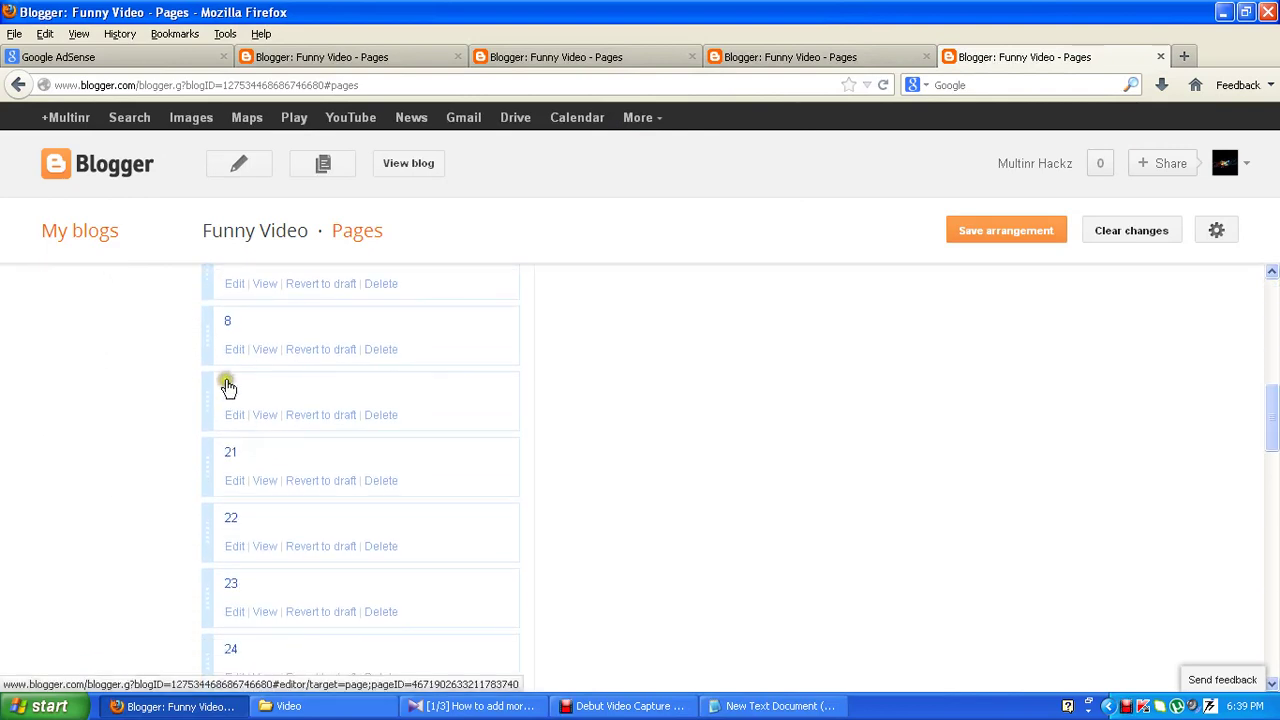
pyautogui.scroll(-12, 228, 400)
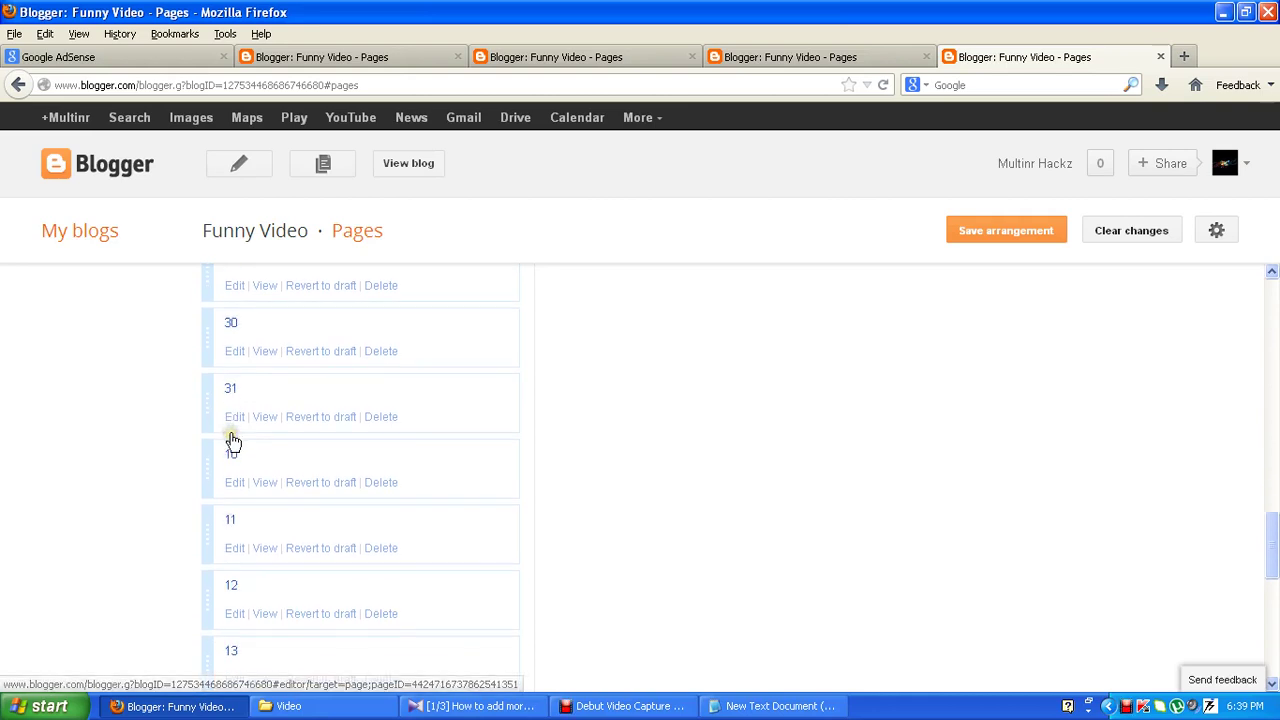
pyautogui.scroll(-3, 245, 615)
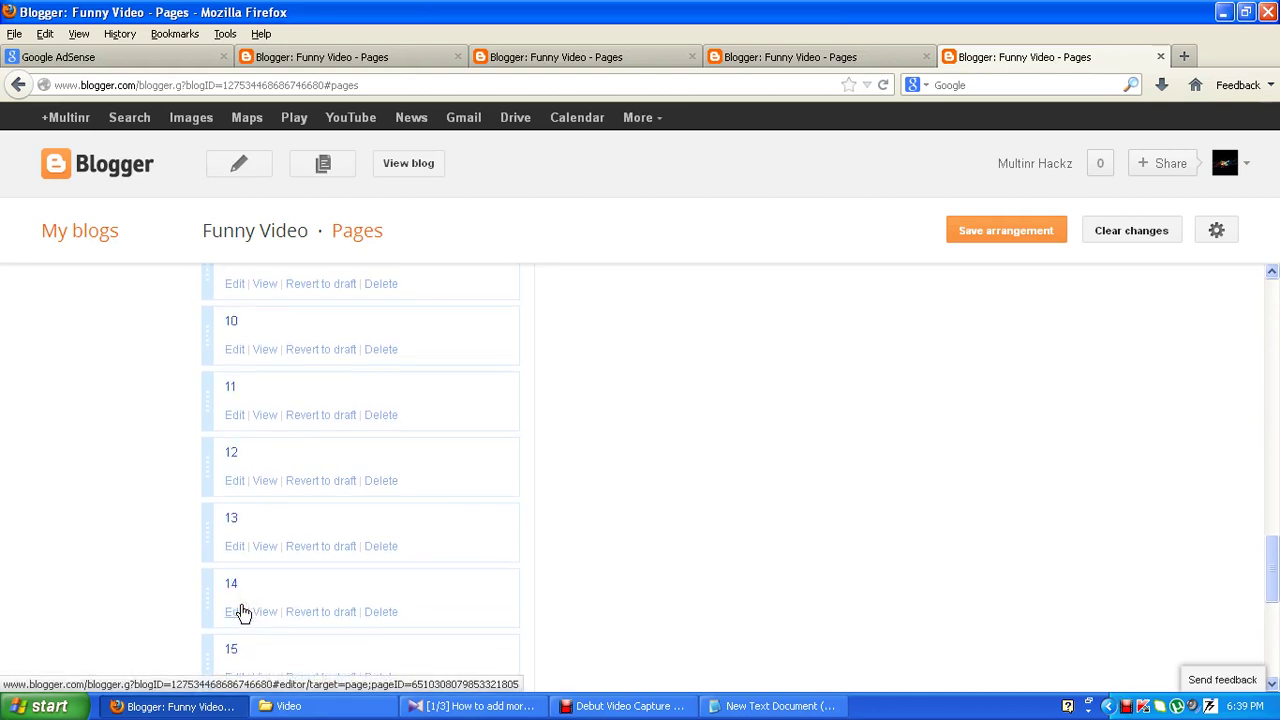
pyautogui.scroll(1, 243, 612)
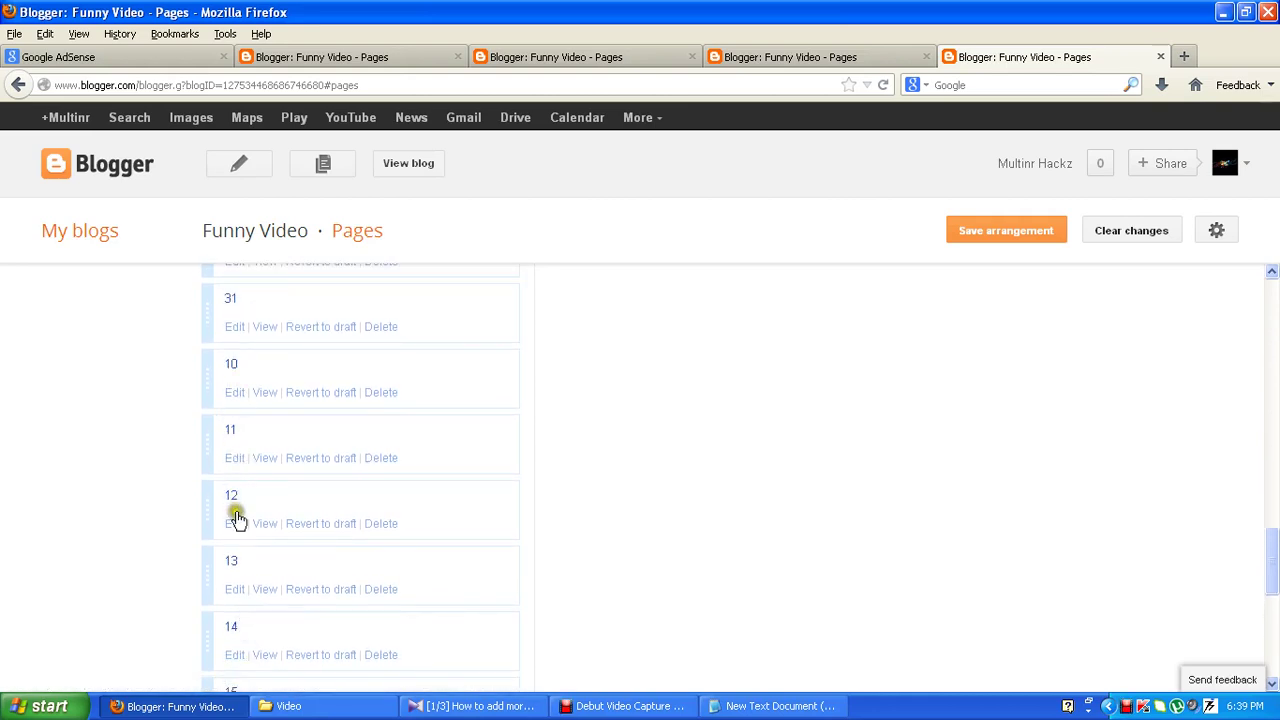
pyautogui.scroll(-8, 242, 618)
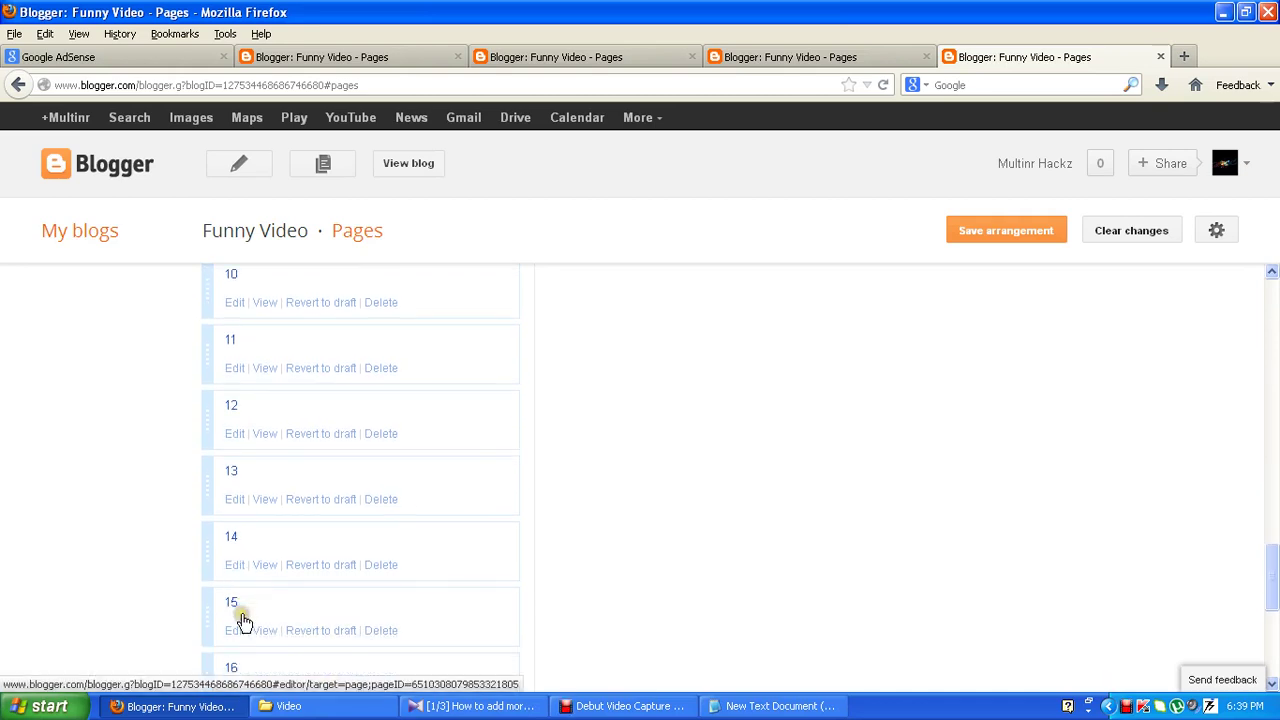
pyautogui.scroll(-2, 243, 620)
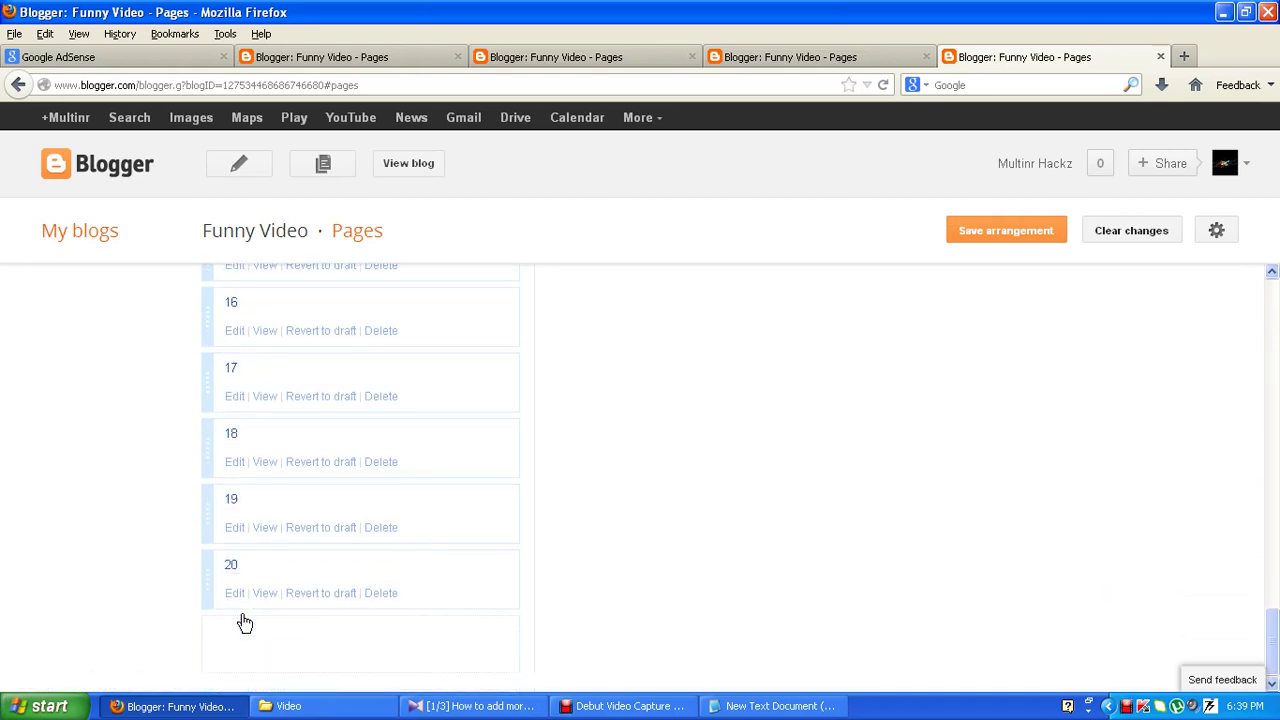
# Move page 27 directly above page 28 in the Pages list so the two follow numerical order.
pyautogui.scroll(16, 243, 610)
pyautogui.scroll(9, 241, 604)
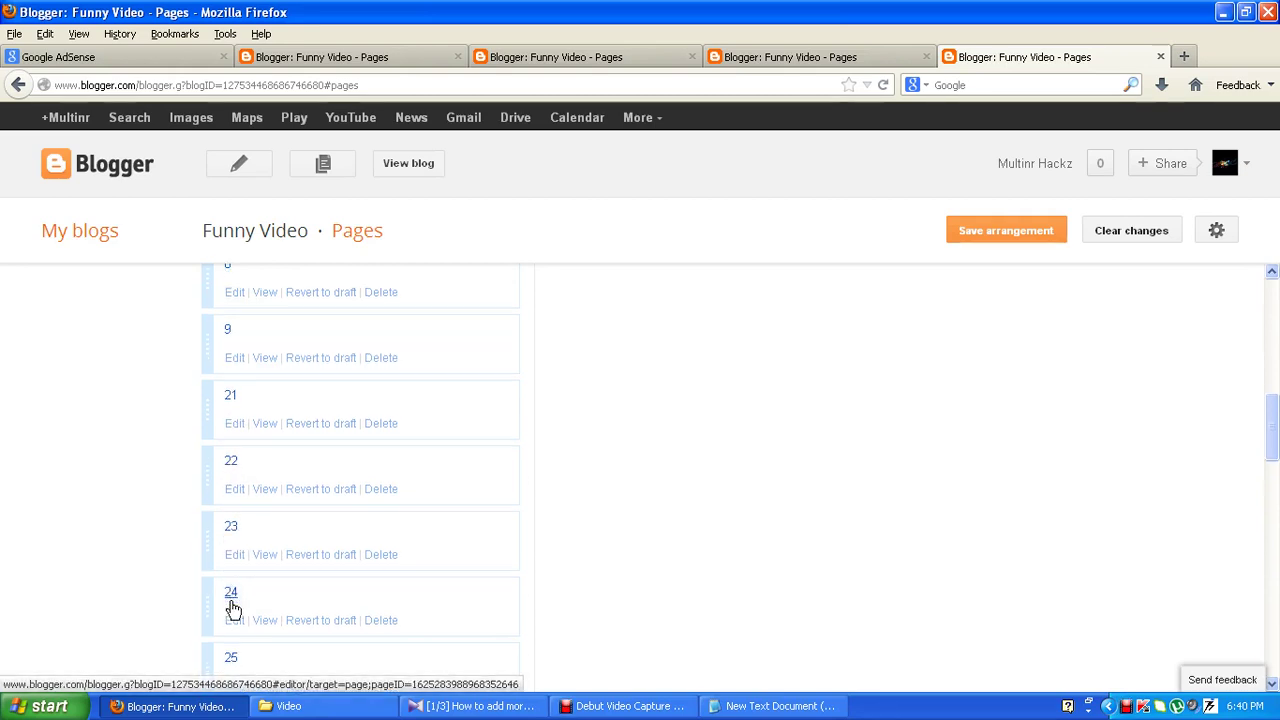
pyautogui.scroll(-2, 229, 614)
pyautogui.scroll(-5, 230, 633)
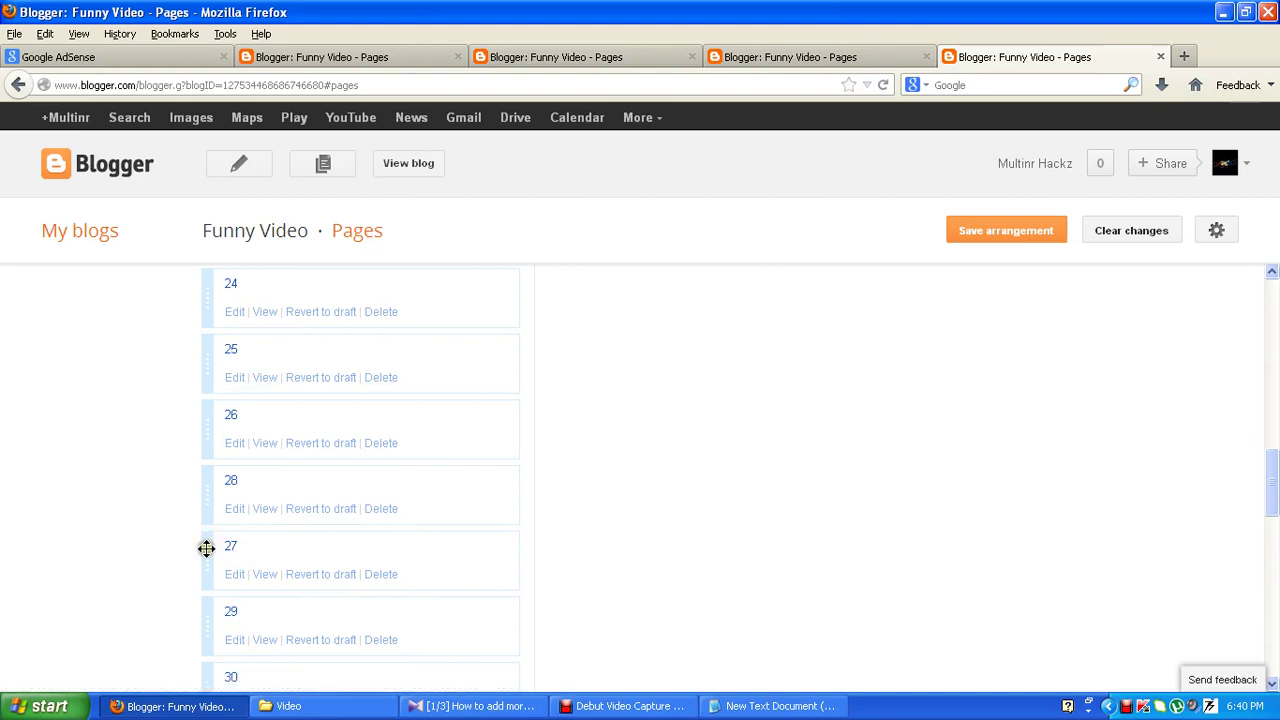
pyautogui.moveTo(206, 549); pyautogui.dragTo(206, 478)
pyautogui.scroll(-3, 235, 628)
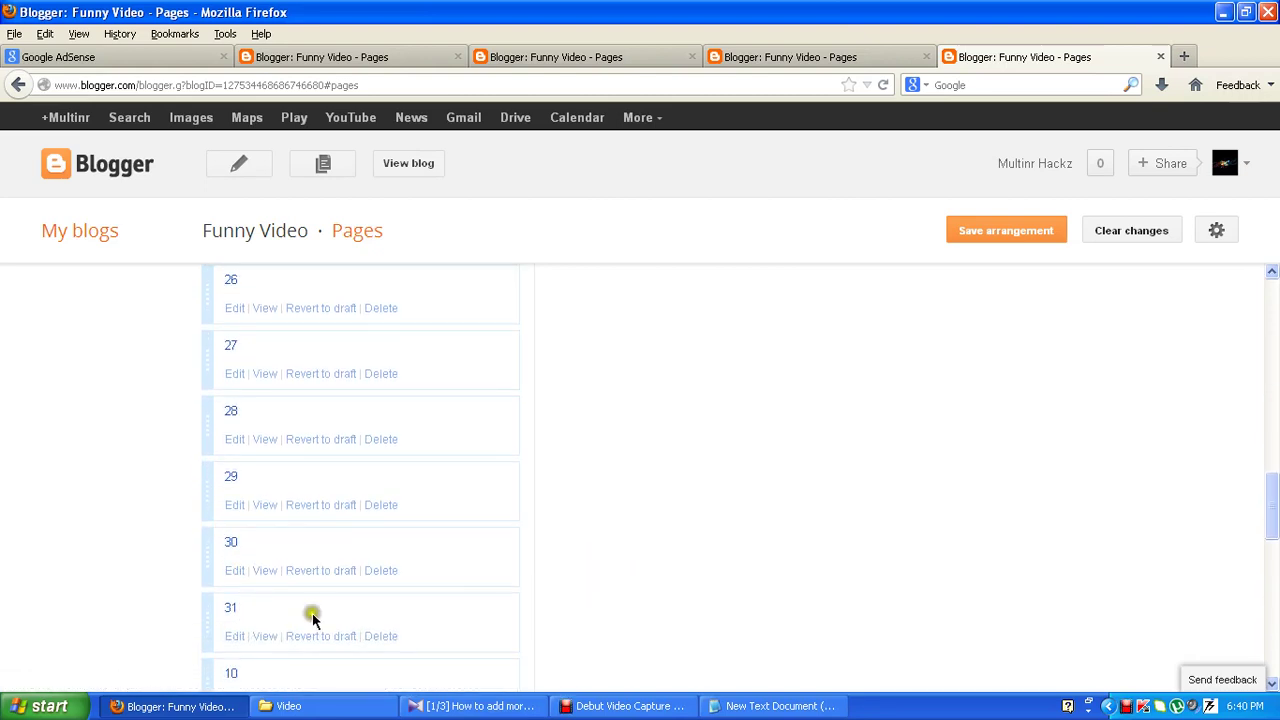
pyautogui.scroll(15, 320, 625)
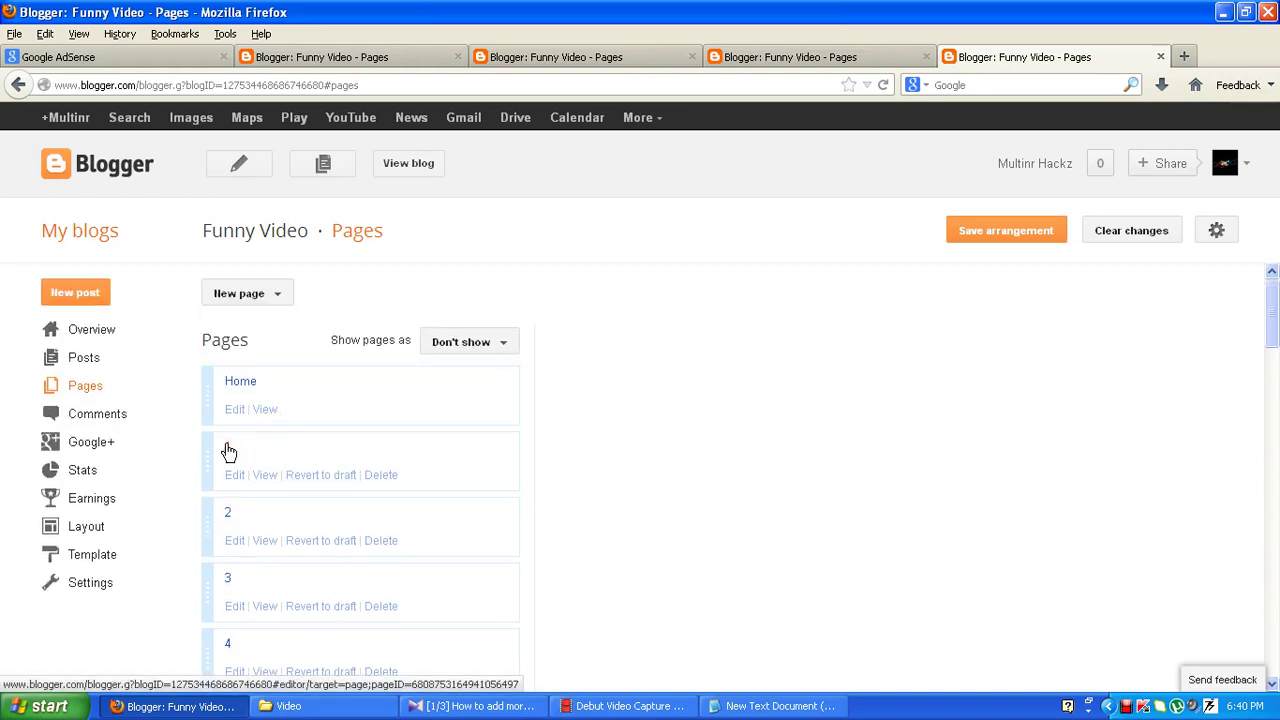
pyautogui.click(512, 496)
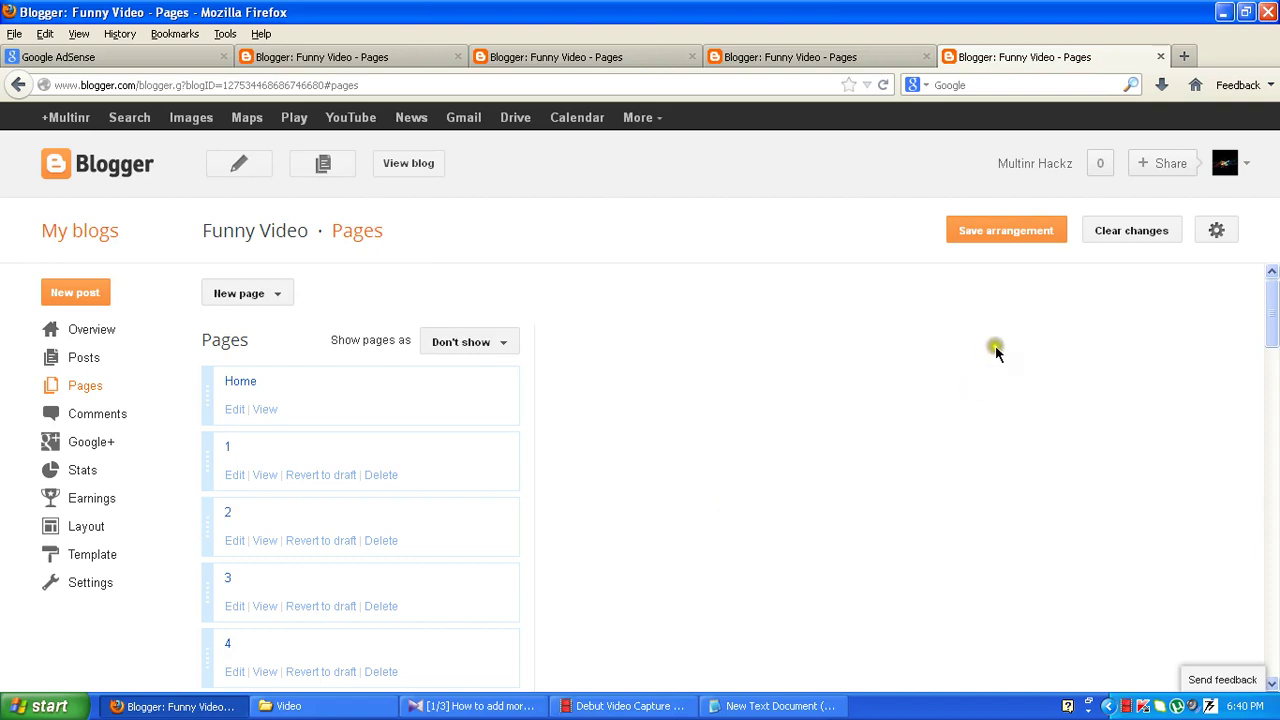
pyautogui.hotkey('ctrl', 'F11')
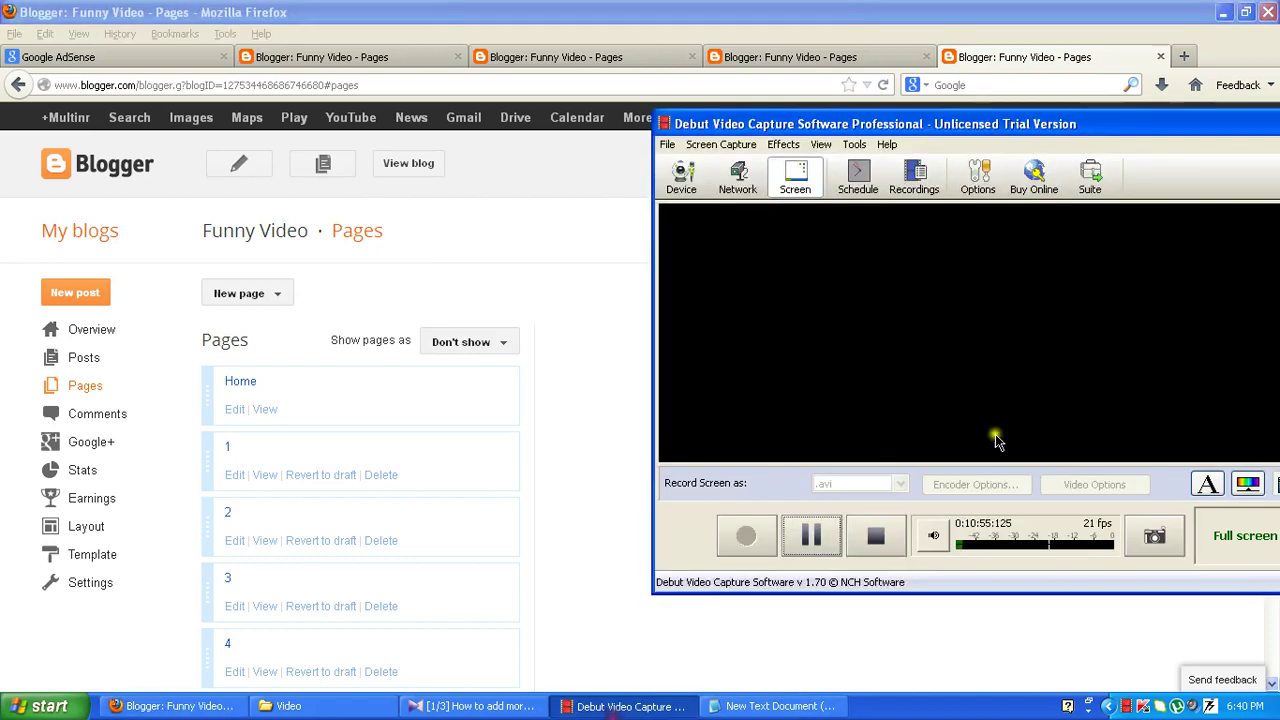